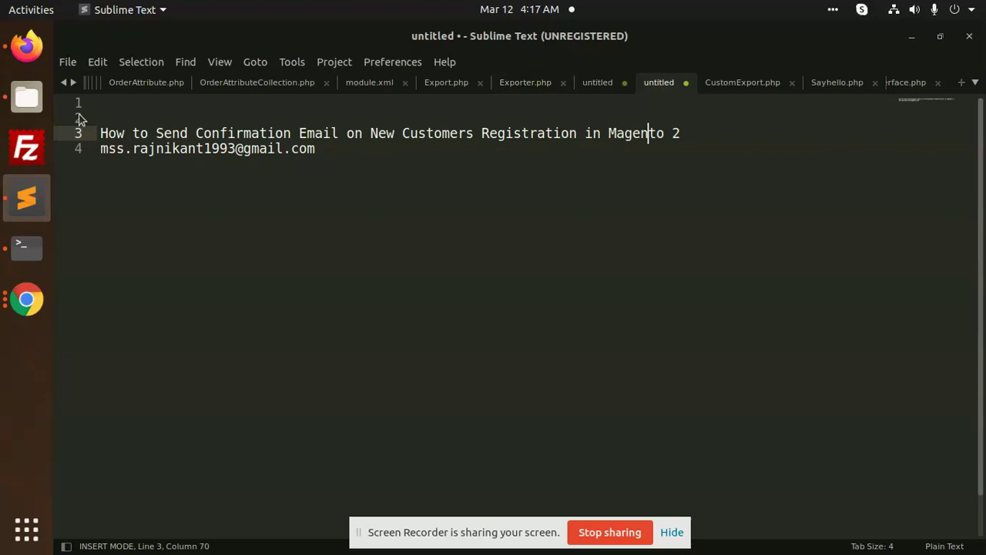
# Put the cursor in the search box on Firefox's Google home page.
pyautogui.click(408, 230)
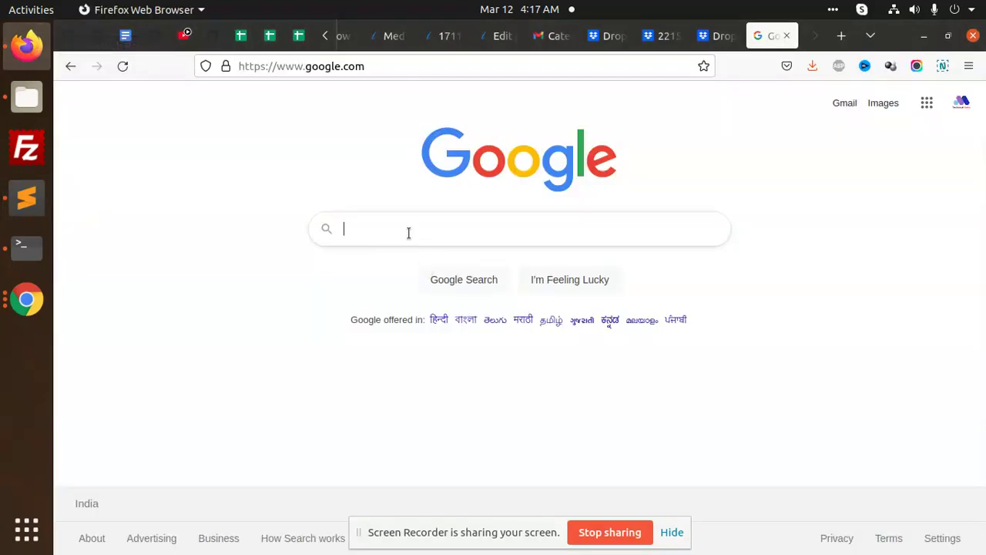
# Search Google for 'mageplaza smtp' and open the GitHub magento-2-smtp repository result.
pyautogui.click(393, 62)
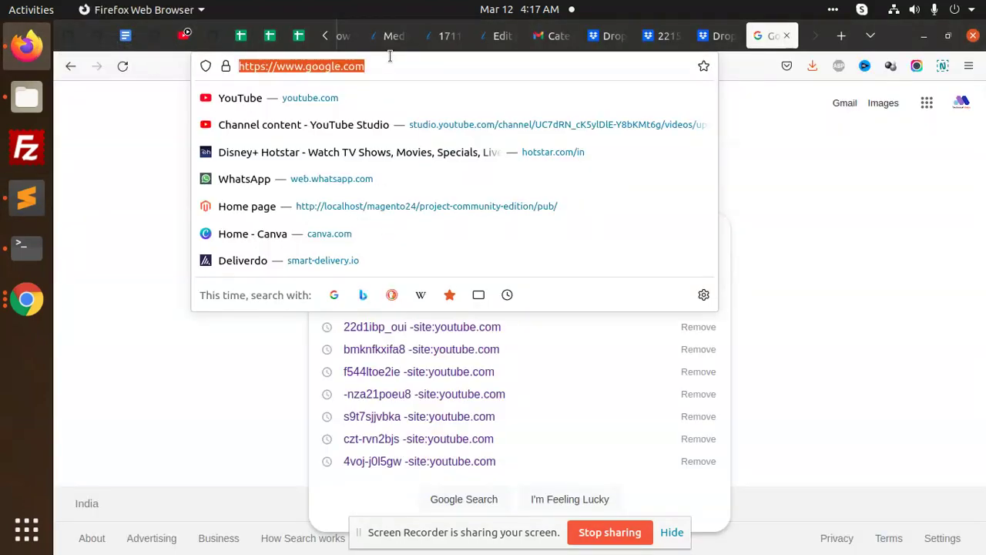
pyautogui.write('mageplaza')
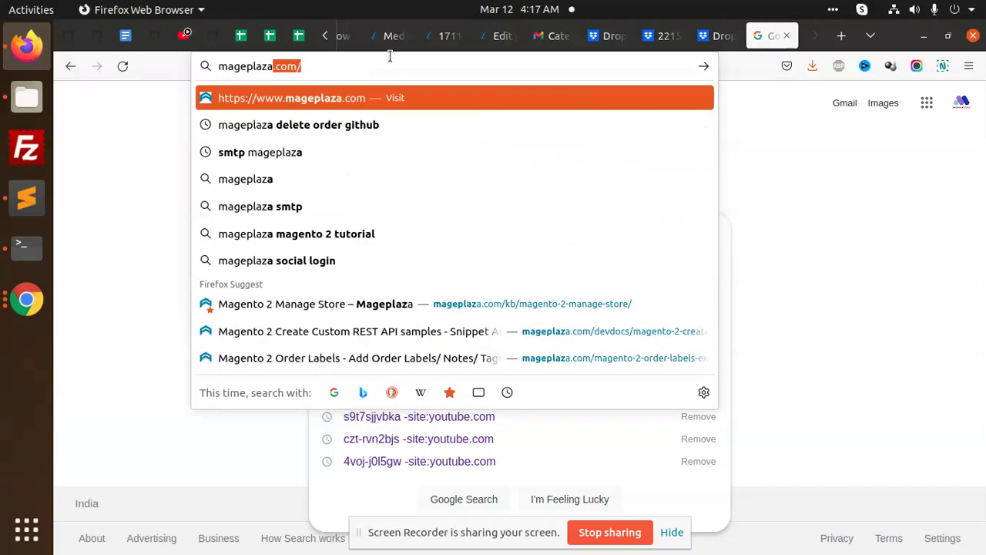
pyautogui.write(' smtp')
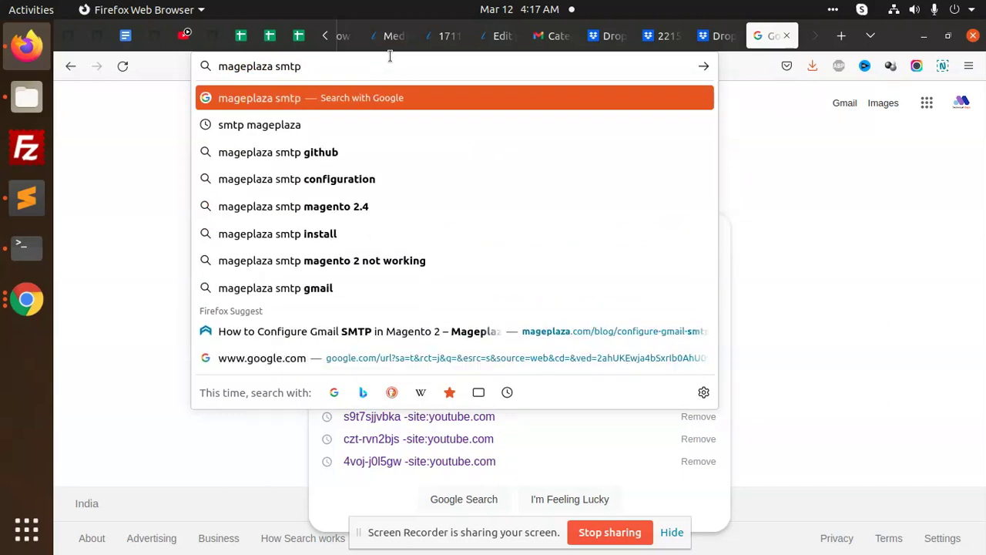
pyautogui.press('Return')
pyautogui.scroll(-2, 282, 346)
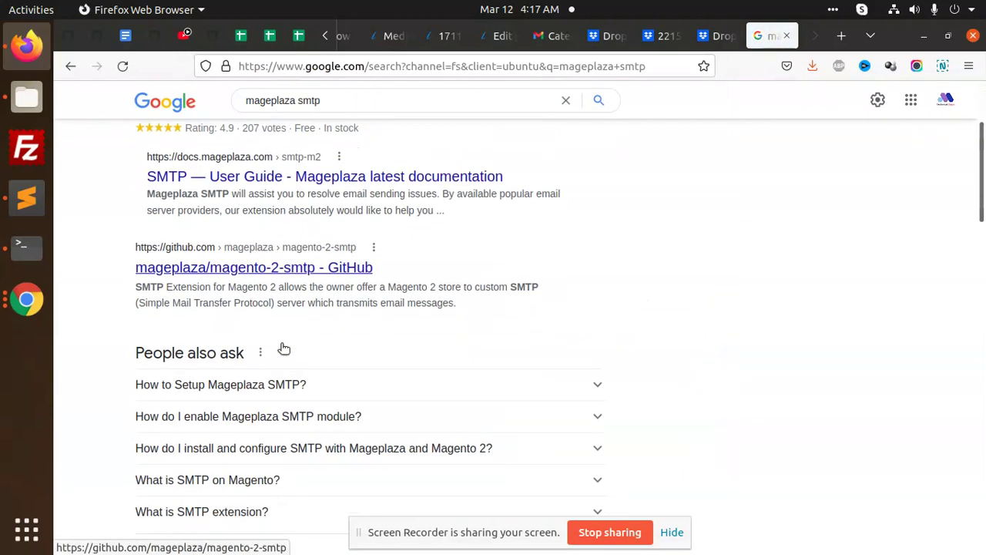
pyautogui.middleClick(336, 256)
pyautogui.click(763, 38)
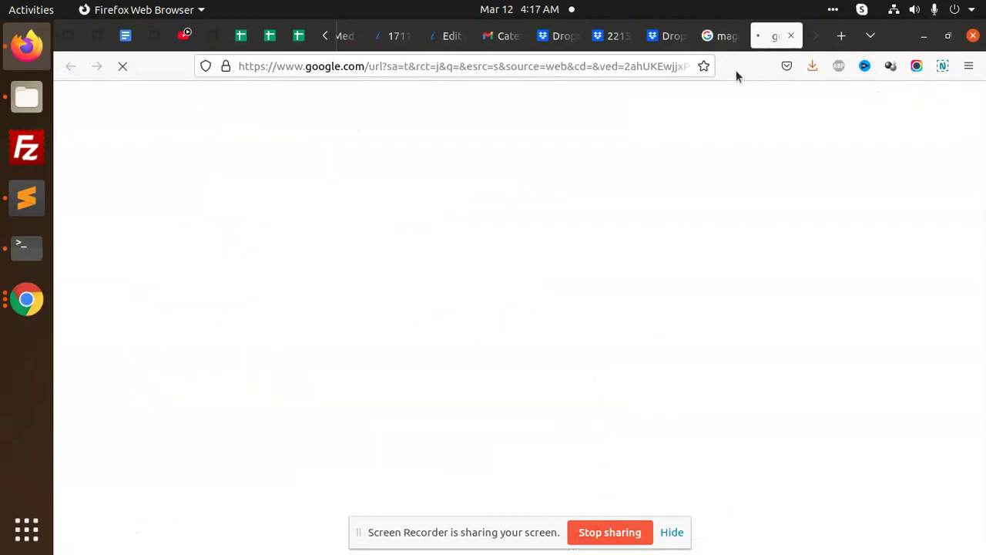
# Copy the composer require mageplaza/module-smtp install command from the README.
pyautogui.scroll(-5, 311, 345)
pyautogui.scroll(-20, 311, 345)
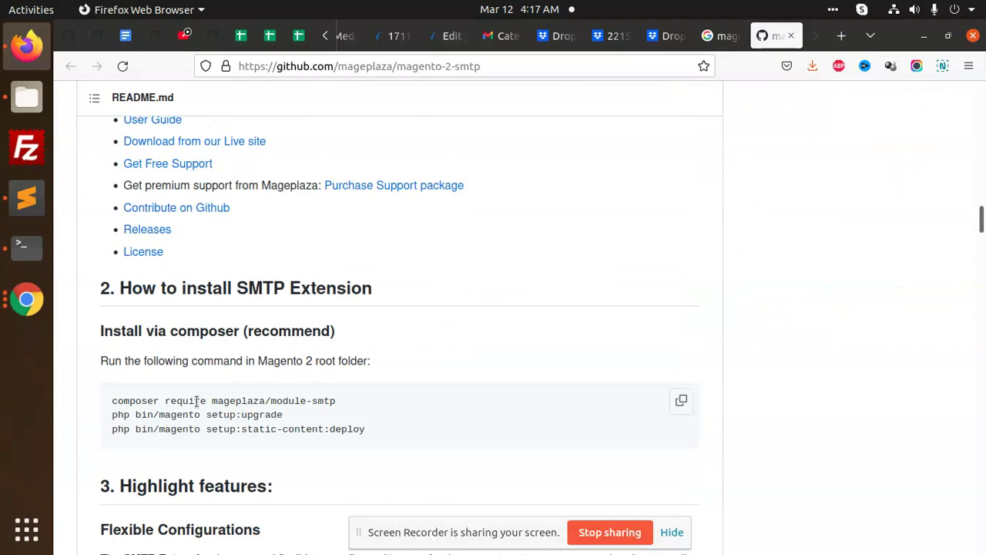
pyautogui.tripleClick(196, 401)
pyautogui.scroll(-2, 337, 385)
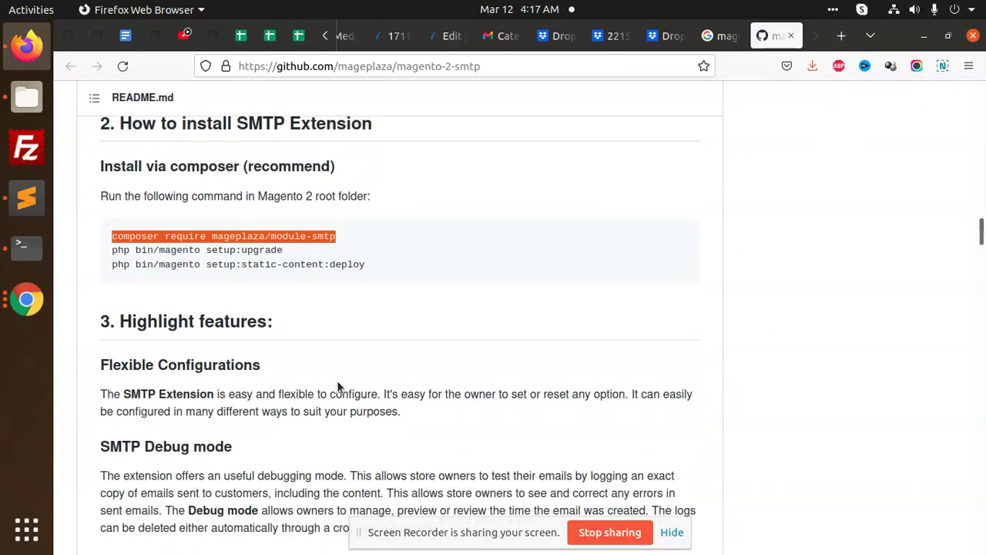
pyautogui.scroll(1, 337, 385)
pyautogui.rightClick(299, 324)
pyautogui.click(302, 331)
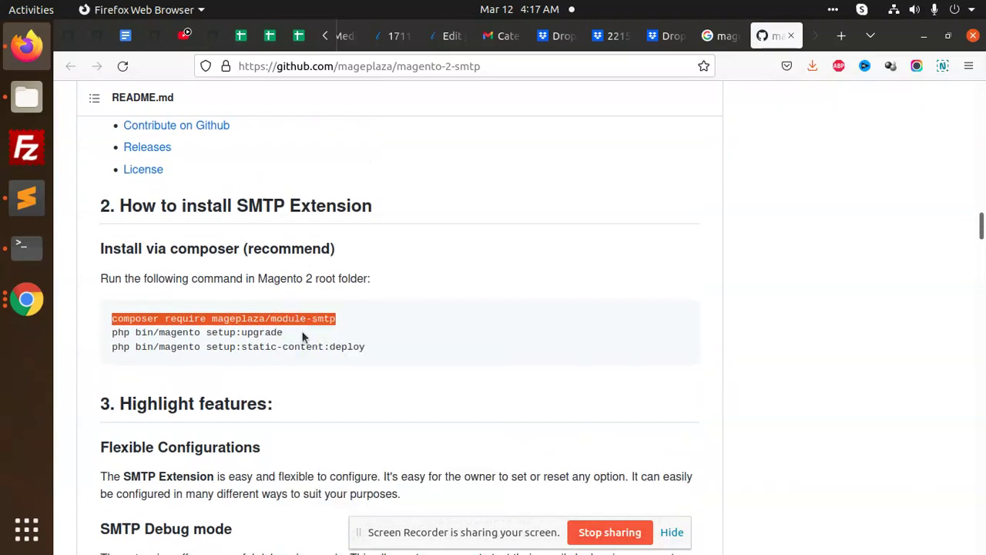
# Run sudo composer require mageplaza/module-smtp in Terminal, giving the sudo password and confirming yes.
pyautogui.click(26, 245)
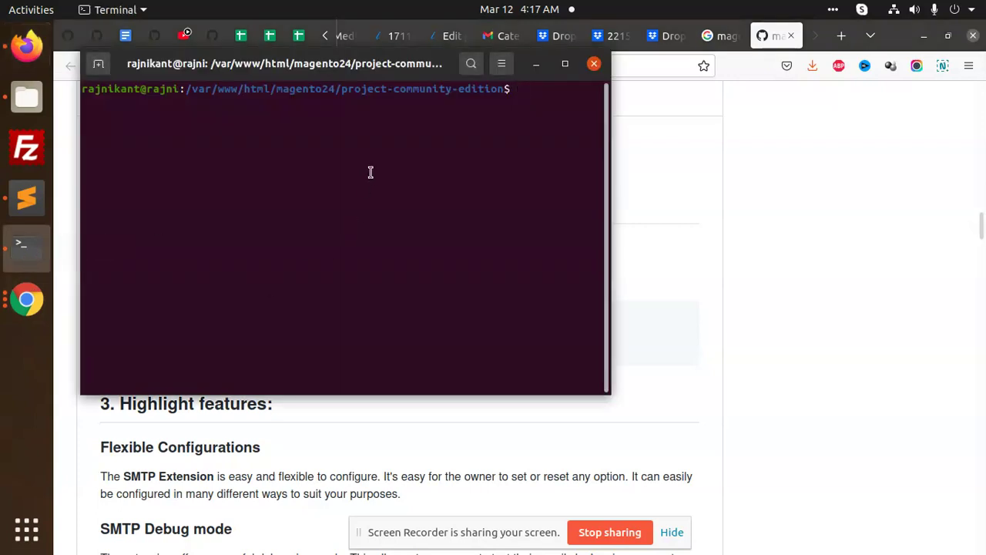
pyautogui.write('sudo')
pyautogui.hotkey('ctrl', 'shift', 'v')
pyautogui.press('Return')
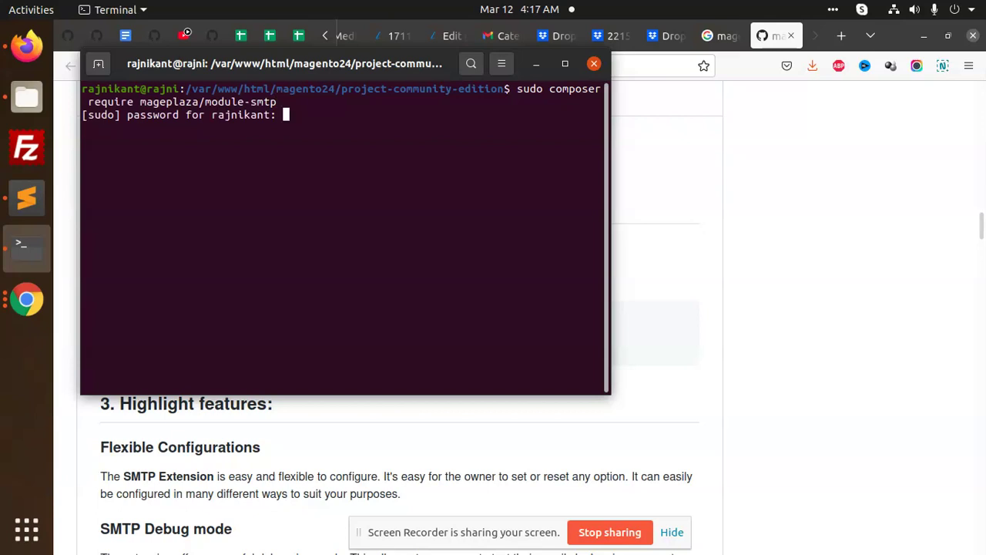
pyautogui.press('Return')
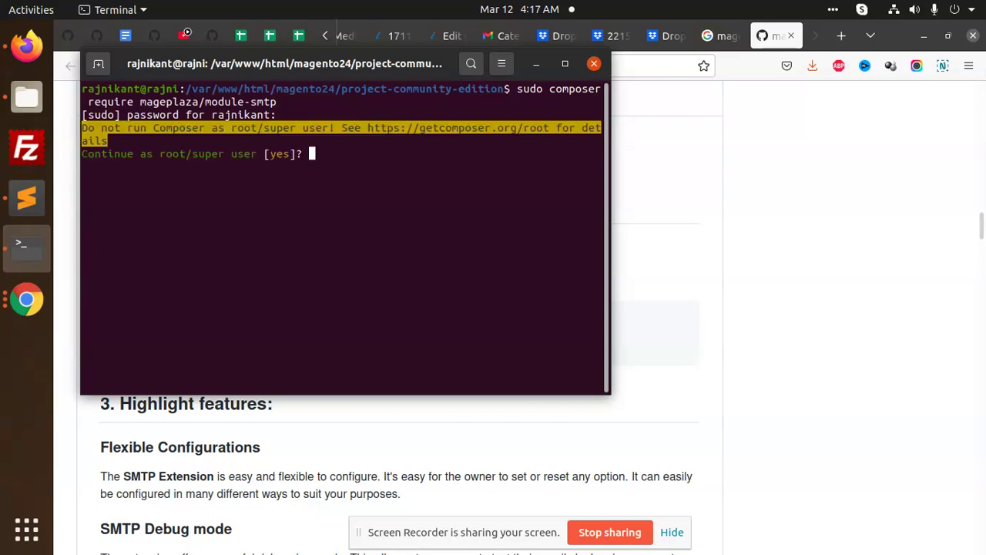
pyautogui.write('yes')
pyautogui.press('Return')
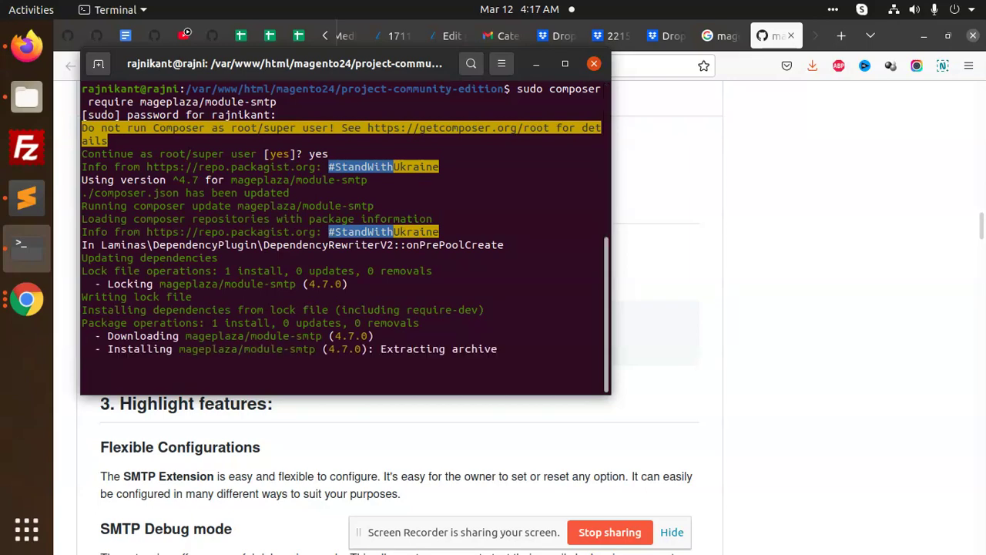
# Copy the 'php bin/magento setup:upgrade' command from the GitHub README.
pyautogui.click(762, 219)
pyautogui.tripleClick(204, 337)
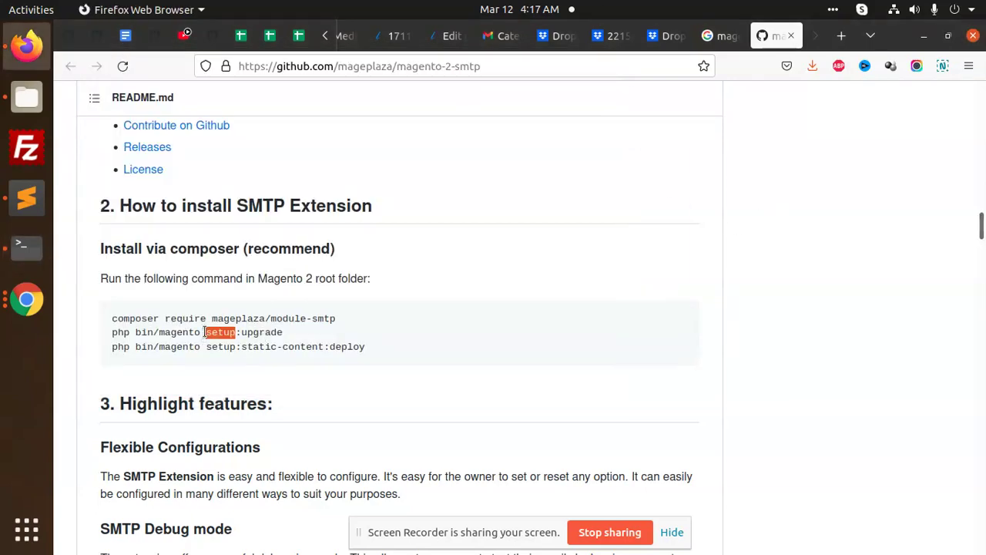
pyautogui.rightClick(204, 332)
pyautogui.click(231, 344)
# Run it with sudo in Terminal, re-entering the sudo password after a failed attempt.
pyautogui.hotkey('alt', 'Tab')
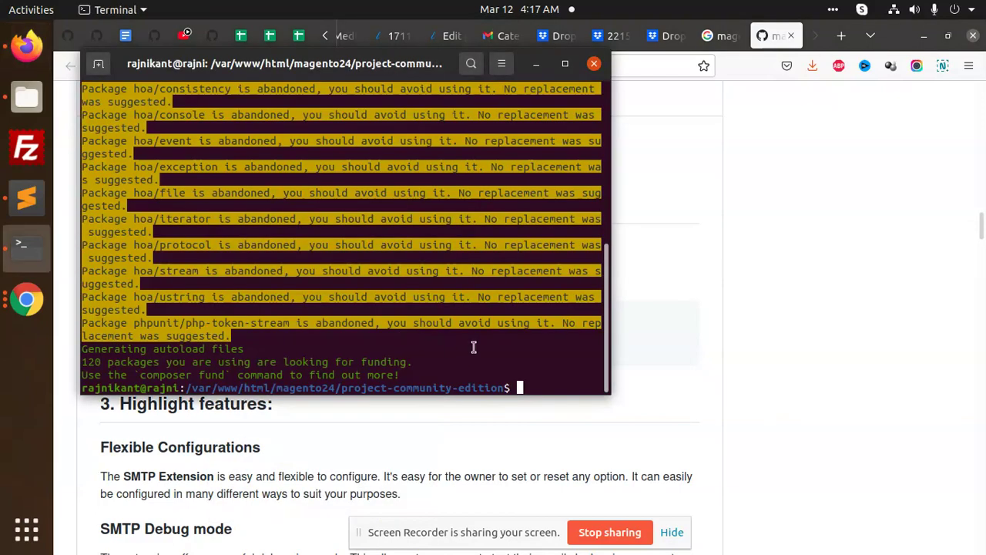
pyautogui.write('sudo')
pyautogui.hotkey('ctrl', 'shift', 'v')
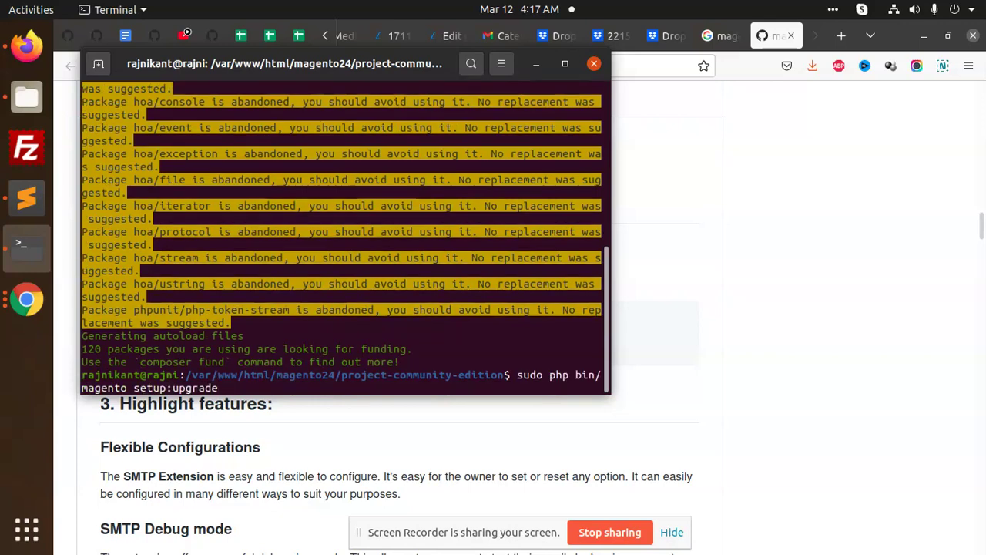
pyautogui.press('Return')
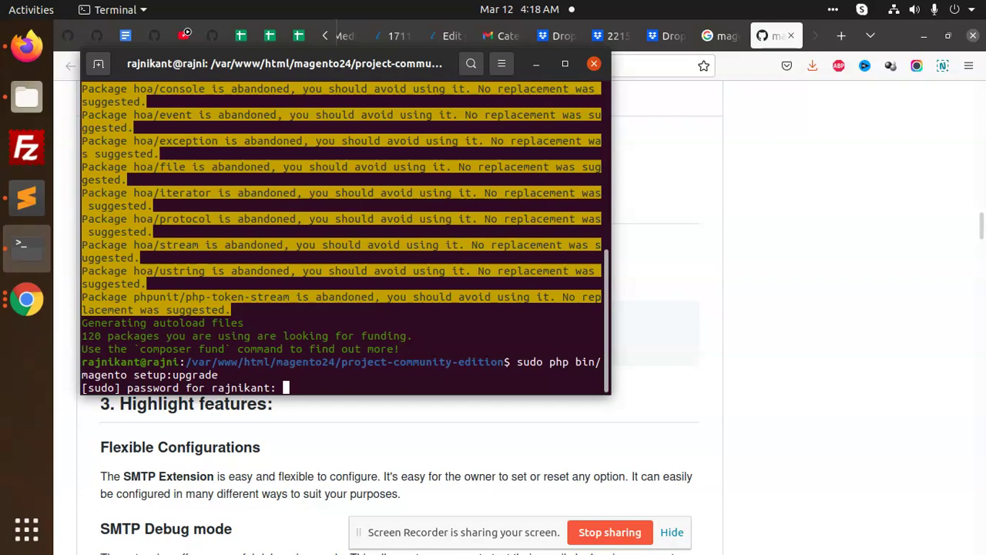
pyautogui.press('Return')
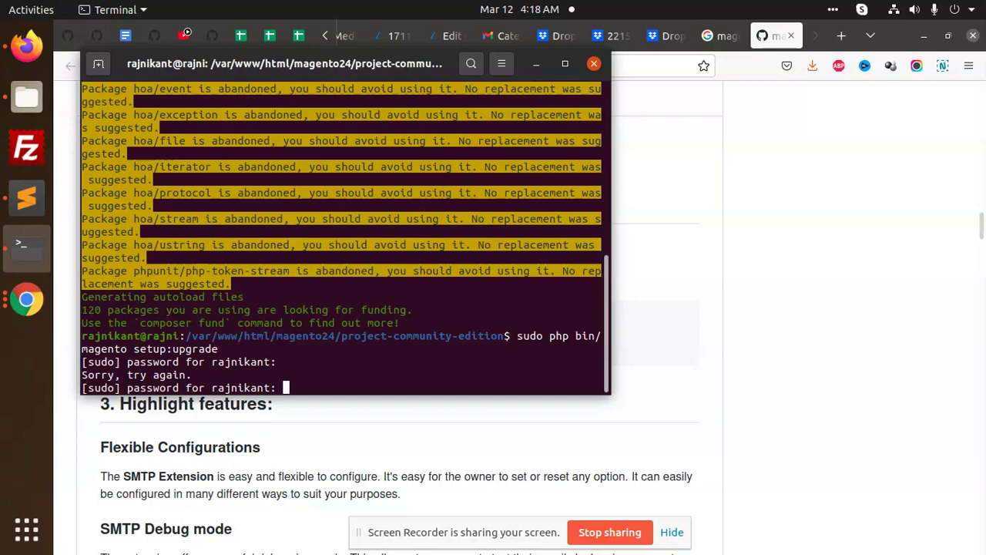
pyautogui.press('Return')
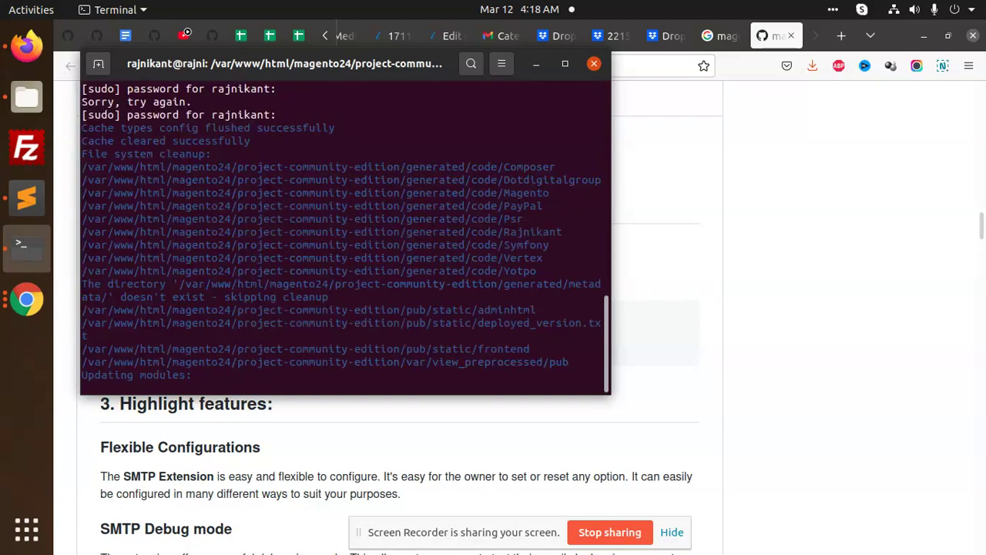
# Copy the 'php bin/magento setup:static-content:deploy' line from the README.
pyautogui.click(731, 231)
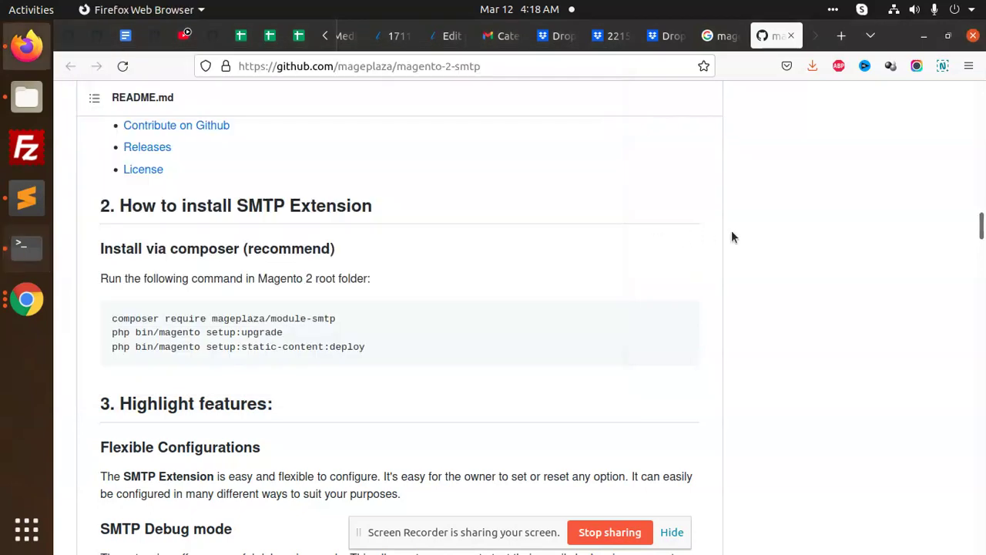
pyautogui.moveTo(112, 349); pyautogui.dragTo(365, 346)
pyautogui.rightClick(336, 348)
pyautogui.click(362, 359)
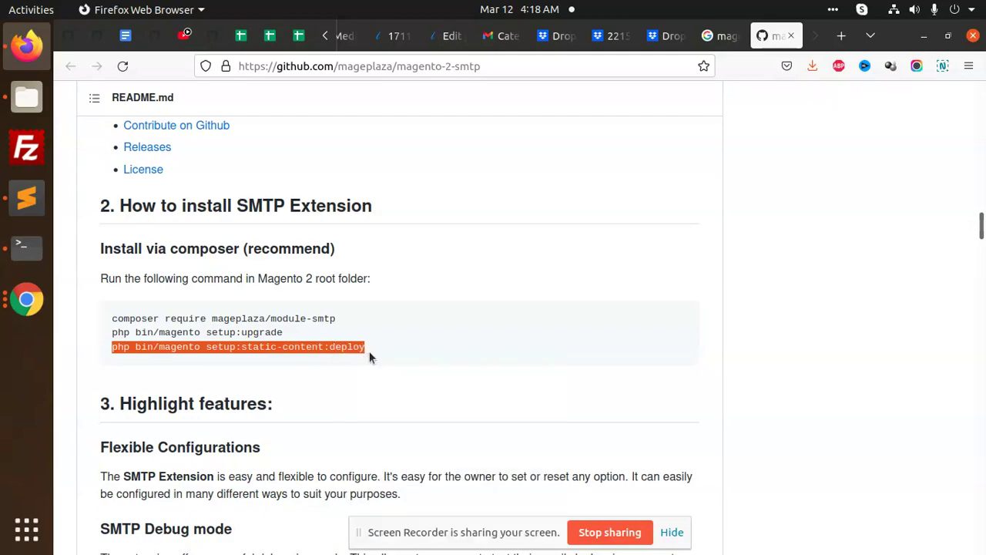
# Paste the deploy command into the maximized Terminal and prefix it with sudo.
pyautogui.hotkey('alt', 'Tab')
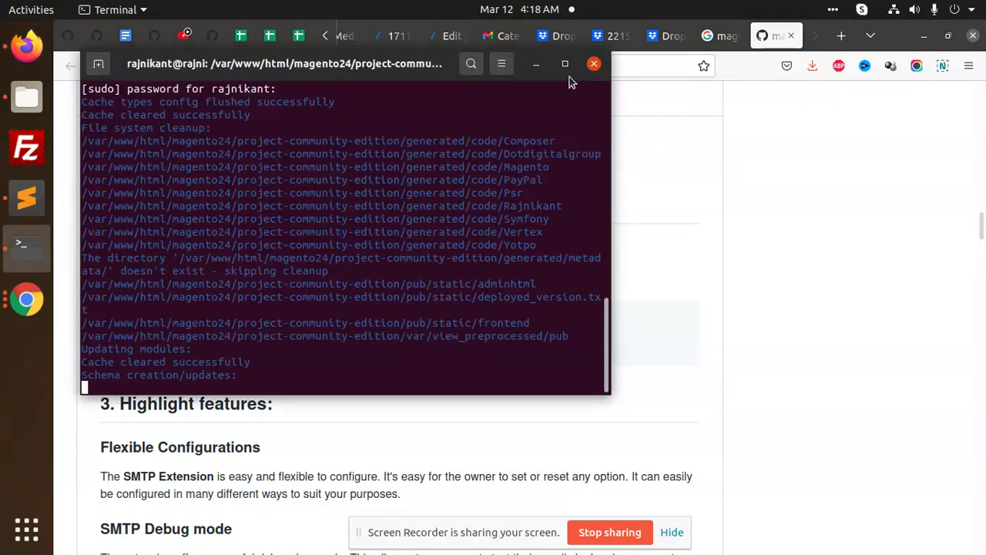
pyautogui.click(565, 63)
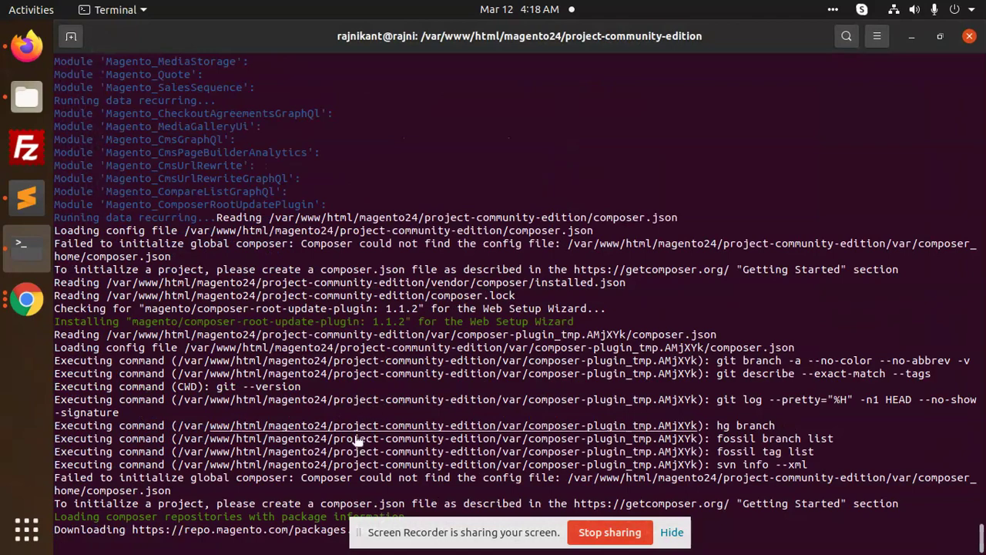
pyautogui.click(494, 530)
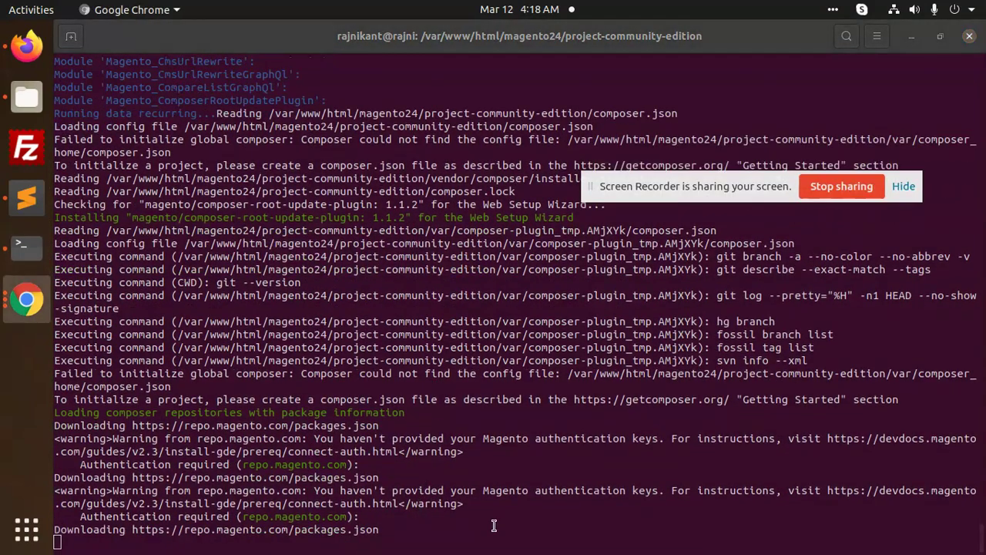
pyautogui.rightClick(518, 339)
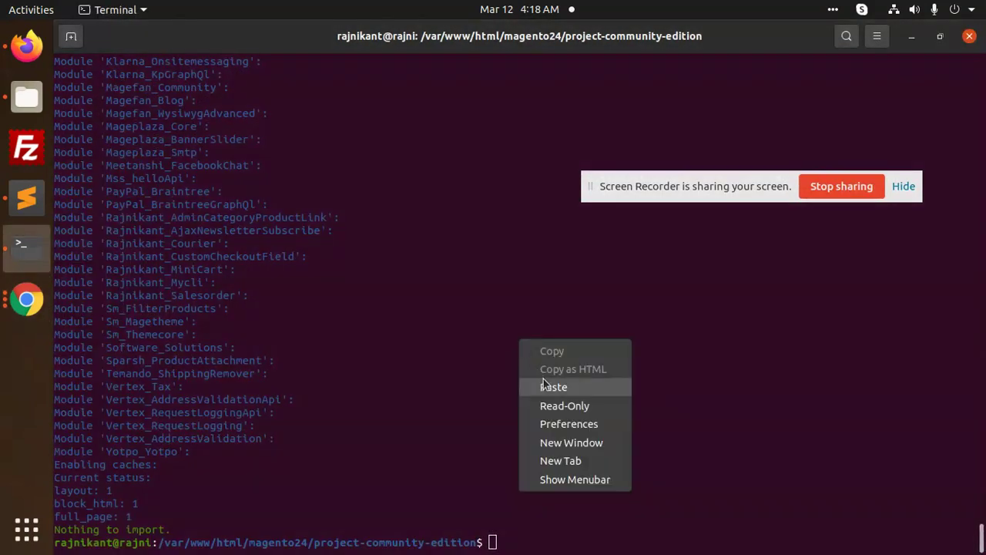
pyautogui.click(543, 383)
pyautogui.press('Left')
pyautogui.press('Left')
pyautogui.press('Left')
pyautogui.press('Left')
pyautogui.press('Left')
pyautogui.press('Left')
pyautogui.press('Left')
pyautogui.press('Left')
pyautogui.press('Left')
pyautogui.press('Left')
pyautogui.press('Left')
pyautogui.press('Left')
pyautogui.press('Left')
pyautogui.press('Left')
pyautogui.press('Left')
pyautogui.press('Left')
pyautogui.press('Left')
pyautogui.press('Left')
pyautogui.press('Left')
pyautogui.press('Left')
pyautogui.press('Left')
pyautogui.press('Left')
pyautogui.press('Left')
pyautogui.press('Left')
pyautogui.press('Left')
pyautogui.press('Left')
pyautogui.press('Left')
pyautogui.press('Left')
pyautogui.press('Left')
pyautogui.press('Left')
pyautogui.press('Left')
pyautogui.write('sudo')
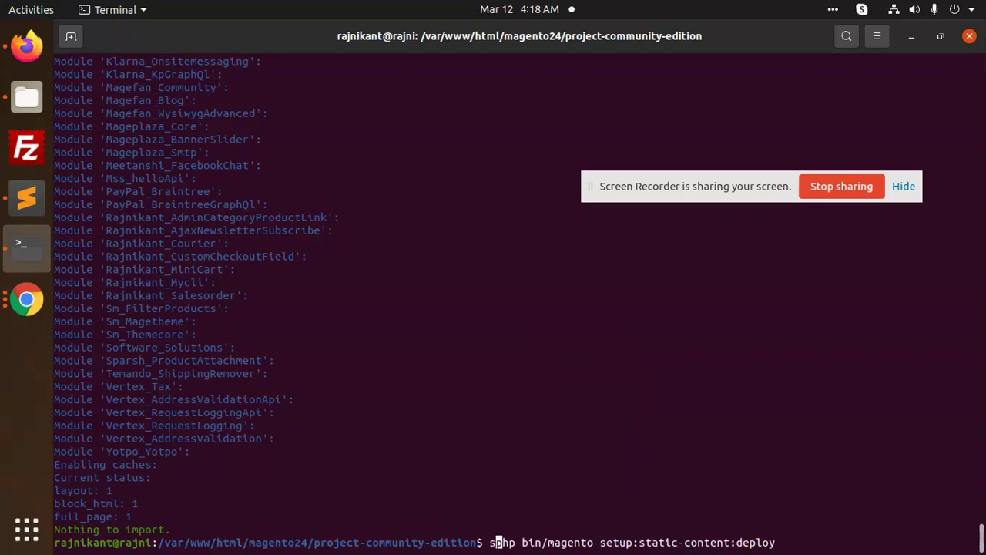
pyautogui.click(914, 7)
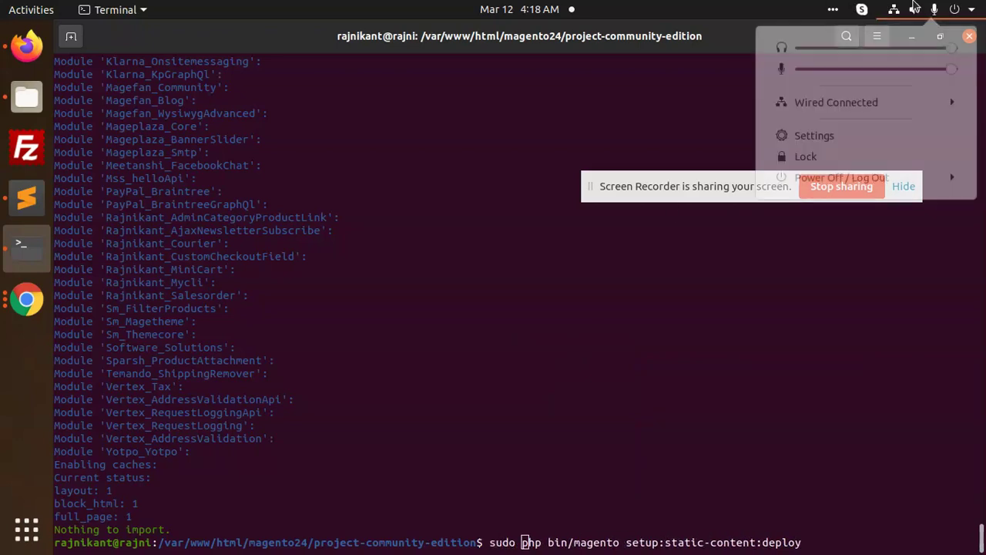
pyautogui.click(703, 83)
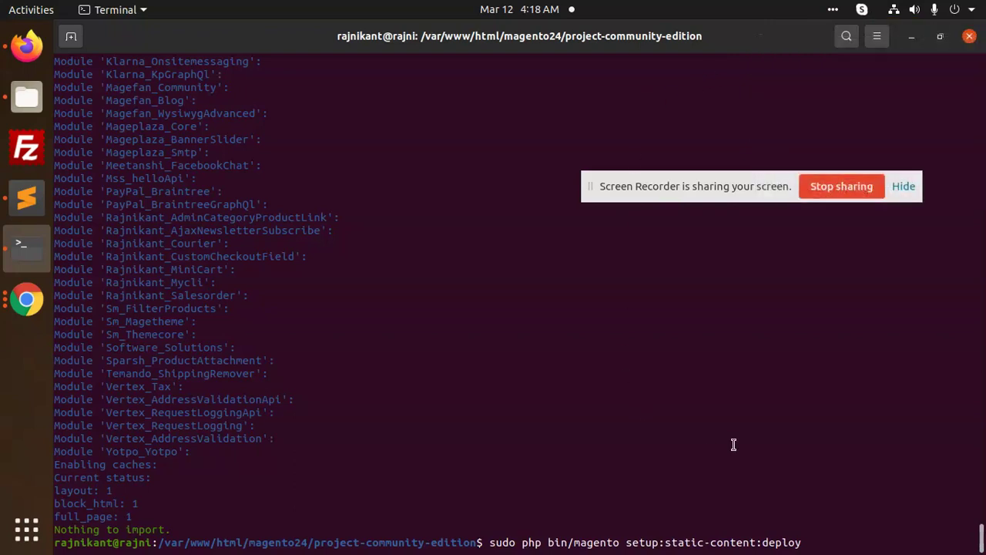
# Run sudo php bin/magento setup:static-content:deploy -f, then type sudo chmod -R 0777 var/.
pyautogui.press('Right')
pyautogui.press('Right')
pyautogui.press('Right')
pyautogui.press('Right')
pyautogui.press('Right')
pyautogui.press('Right')
pyautogui.press('Right')
pyautogui.press('Right')
pyautogui.press('Right')
pyautogui.press('Right')
pyautogui.press('Right')
pyautogui.press('Right')
pyautogui.press('Right')
pyautogui.press('Right')
pyautogui.press('Right')
pyautogui.press('Right')
pyautogui.press('Right')
pyautogui.press('Right')
pyautogui.press('Right')
pyautogui.press('Right')
pyautogui.press('Right')
pyautogui.write('-f')
pyautogui.press('Return')
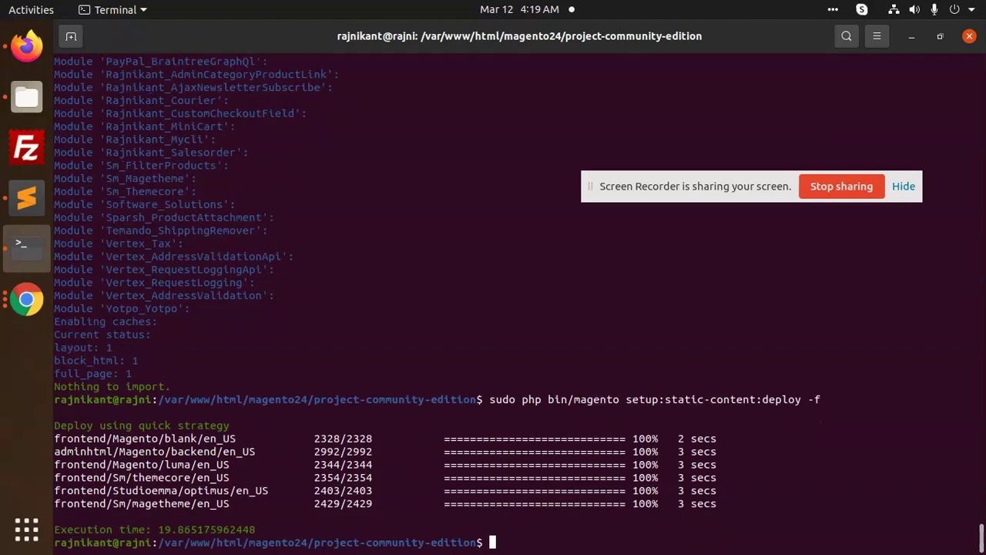
pyautogui.write('sudo chmod -R 0777 var/')
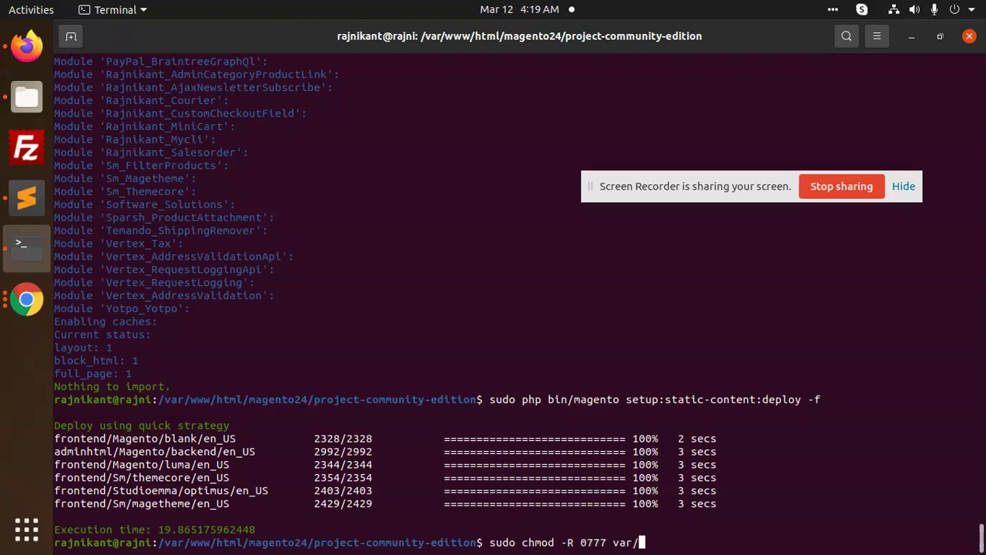
# Apply chmod -R 0777 to var/, pub/static and generated/, reusing the command each time.
pyautogui.press('Return')
pyautogui.press('Up')
pyautogui.press('BackSpace')
pyautogui.press('BackSpace')
pyautogui.press('BackSpace')
pyautogui.press('BackSpace')
pyautogui.write('pub/static')
pyautogui.press('Return')
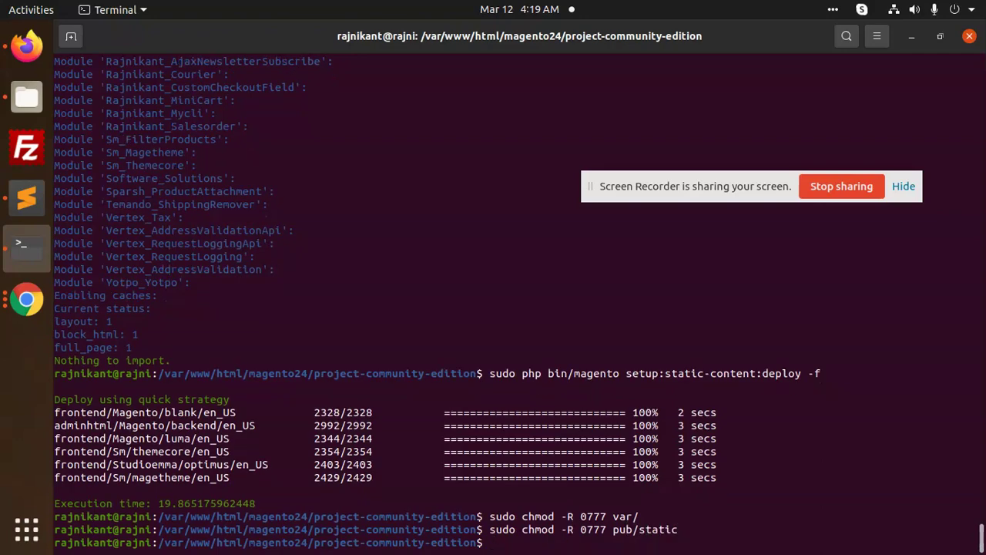
pyautogui.press('Up')
pyautogui.press('BackSpace')
pyautogui.press('BackSpace')
pyautogui.press('BackSpace')
pyautogui.press('BackSpace')
pyautogui.press('BackSpace')
pyautogui.press('BackSpace')
pyautogui.press('BackSpace')
pyautogui.press('BackSpace')
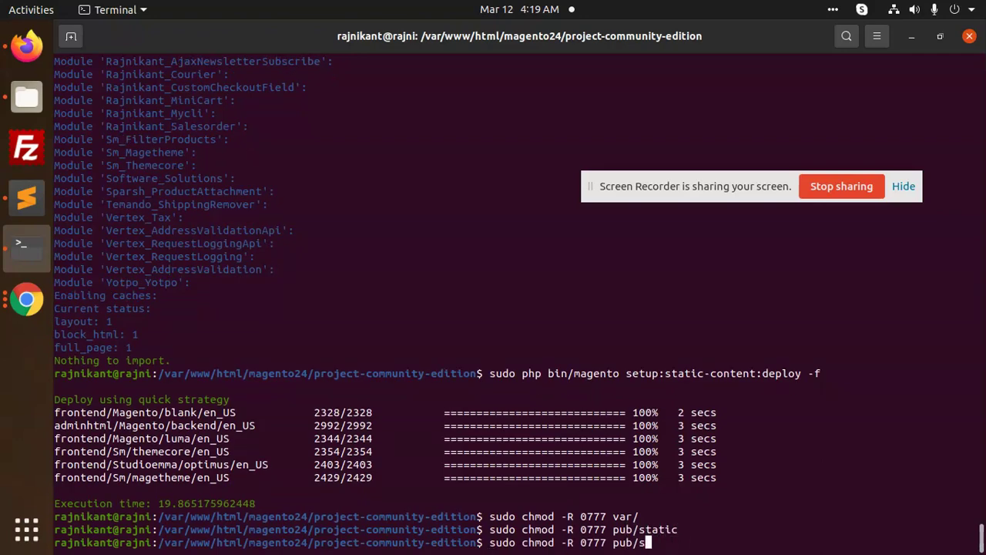
pyautogui.press('BackSpace')
pyautogui.press('BackSpace')
pyautogui.write('generated/')
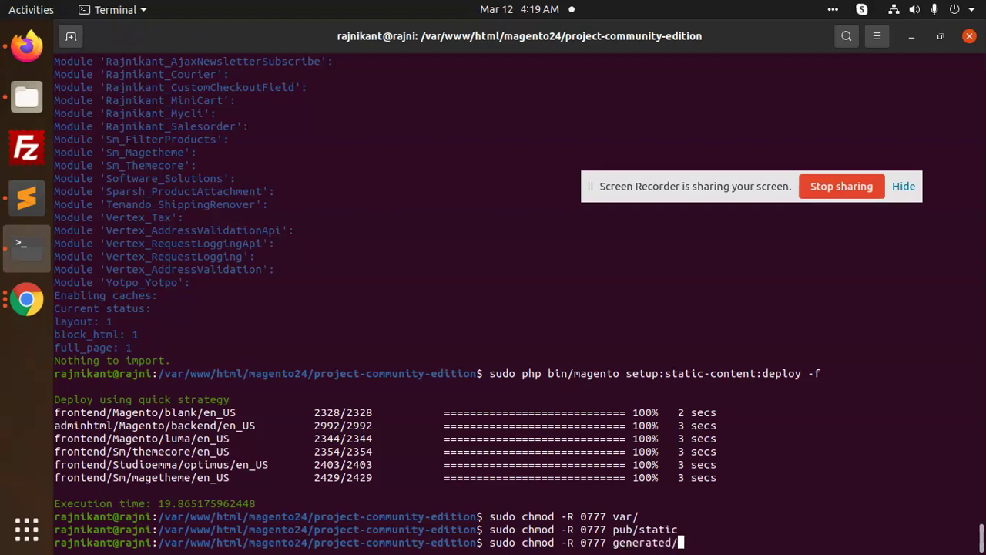
pyautogui.press('Return')
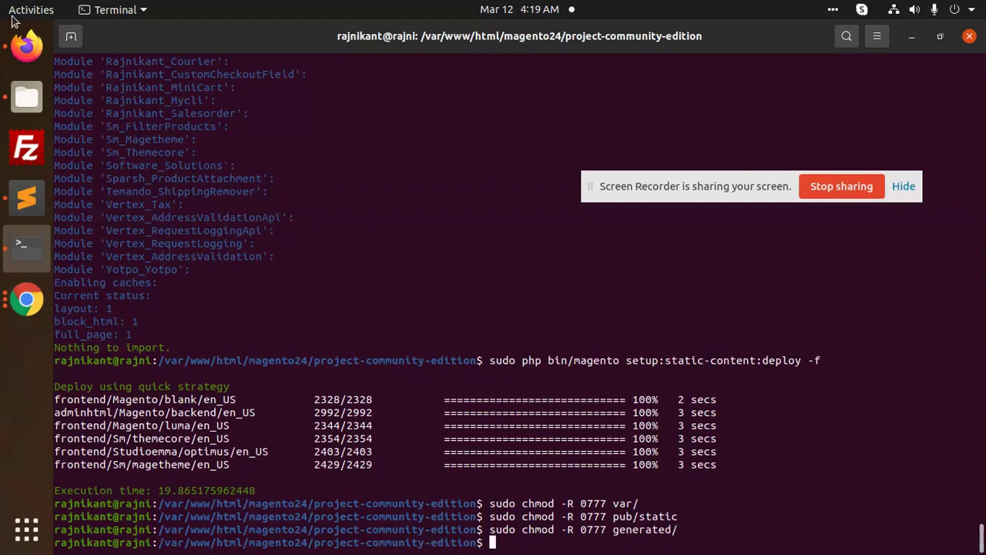
pyautogui.click(20, 43)
# Load the admin login at localhost/magento24/project-community-edition/pub in a new tab.
pyautogui.click(838, 36)
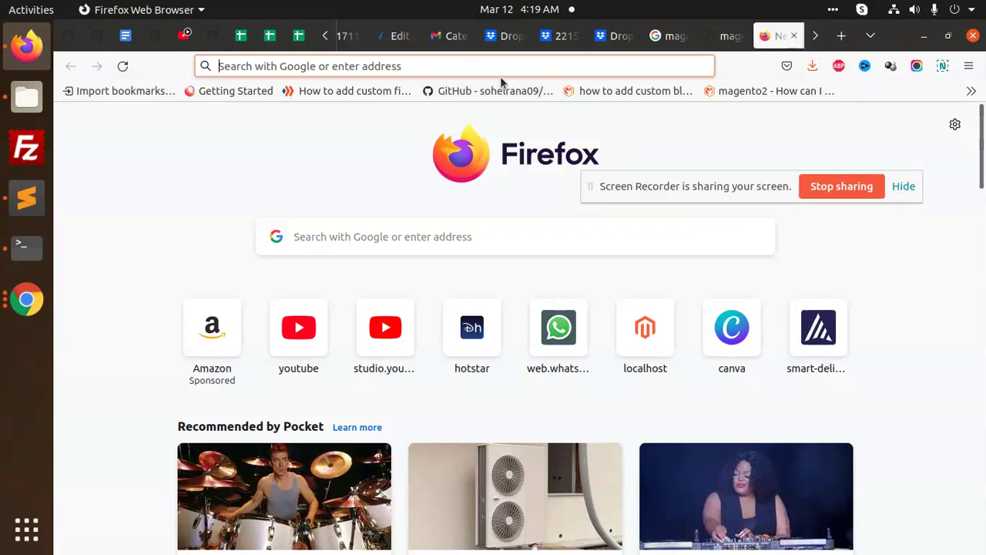
pyautogui.click(499, 66)
pyautogui.write('lo')
pyautogui.press('Right')
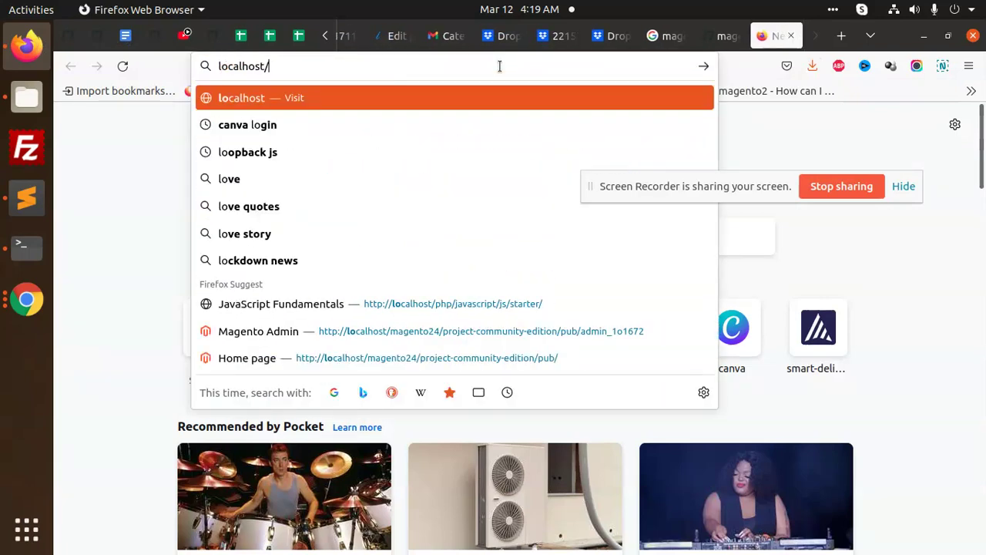
pyautogui.write('ma')
pyautogui.press('Right')
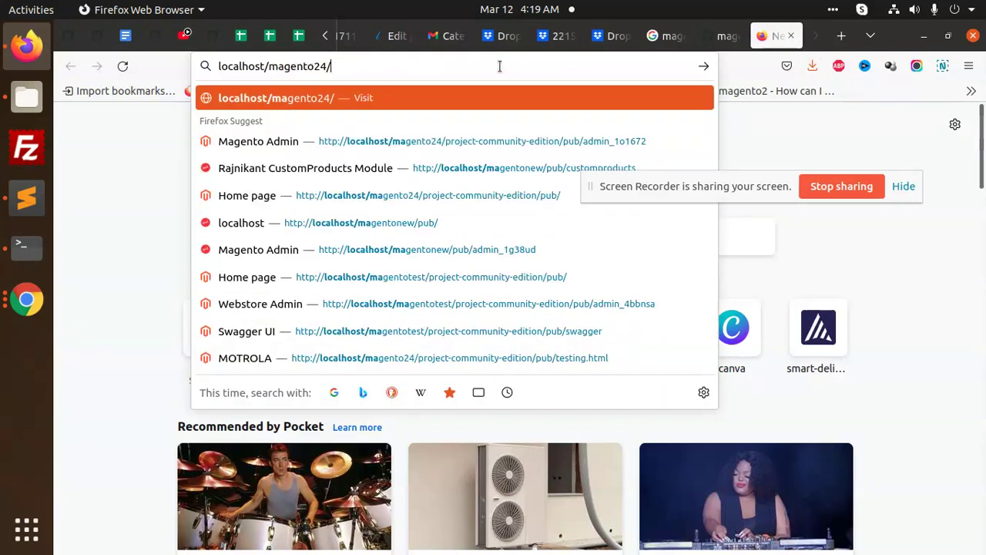
pyautogui.write('p')
pyautogui.press('Right')
pyautogui.write('p')
pyautogui.press('Right')
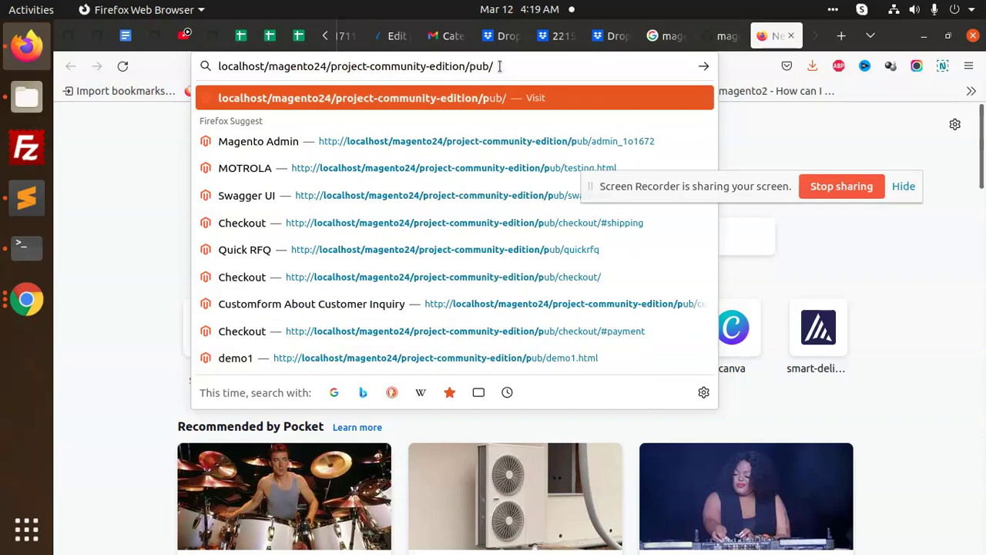
pyautogui.write('admin_1o1672')
pyautogui.press('Return')
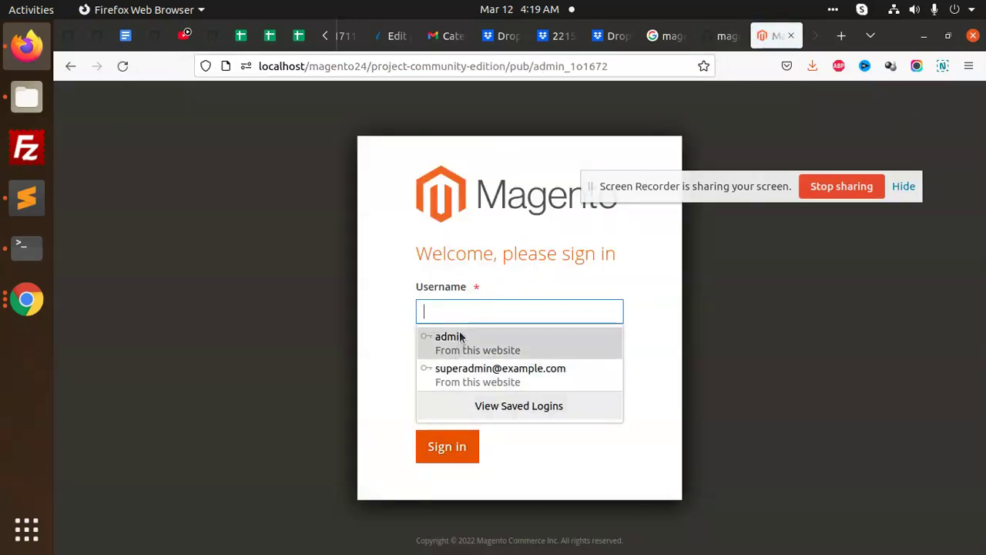
# Sign in with the saved admin login, re-entering the password.
pyautogui.click(460, 337)
pyautogui.click(456, 375)
pyautogui.hotkey('ctrl', 'a')
pyautogui.write('a')
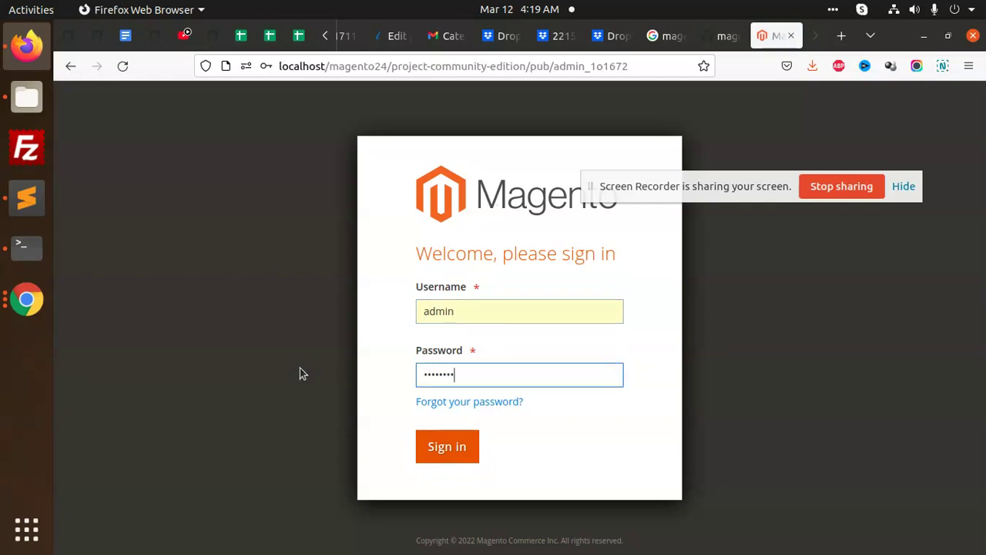
pyautogui.click(441, 459)
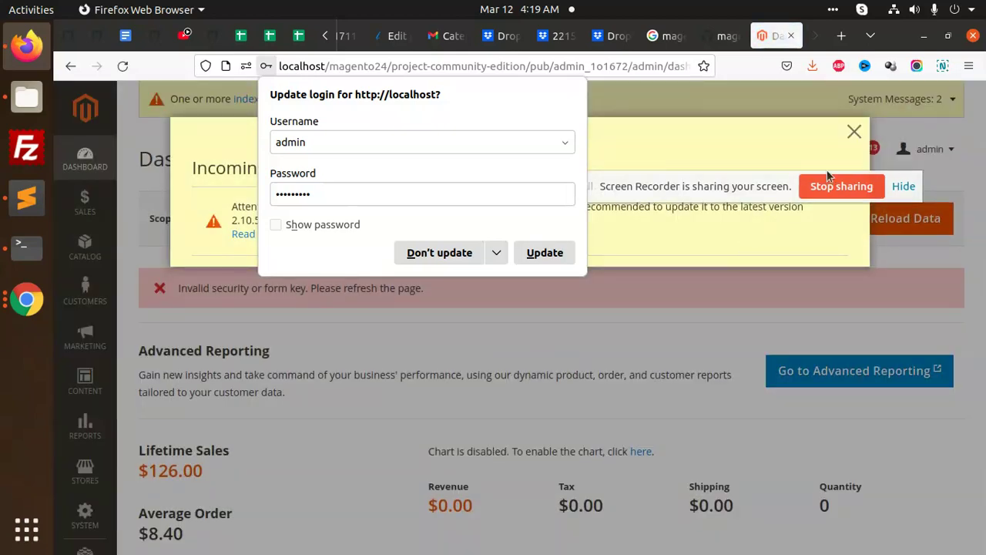
# Navigate to Stores > Configuration > Mageplaza Extensions > SMTP.
pyautogui.click(853, 132)
pyautogui.scroll(-5, 84, 431)
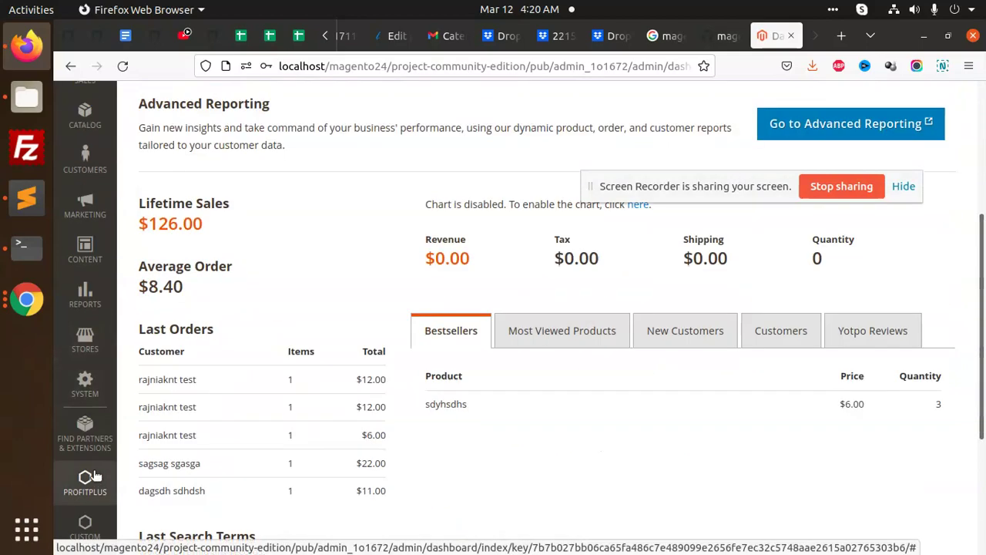
pyautogui.click(83, 343)
pyautogui.scroll(5, 231, 277)
pyautogui.click(205, 239)
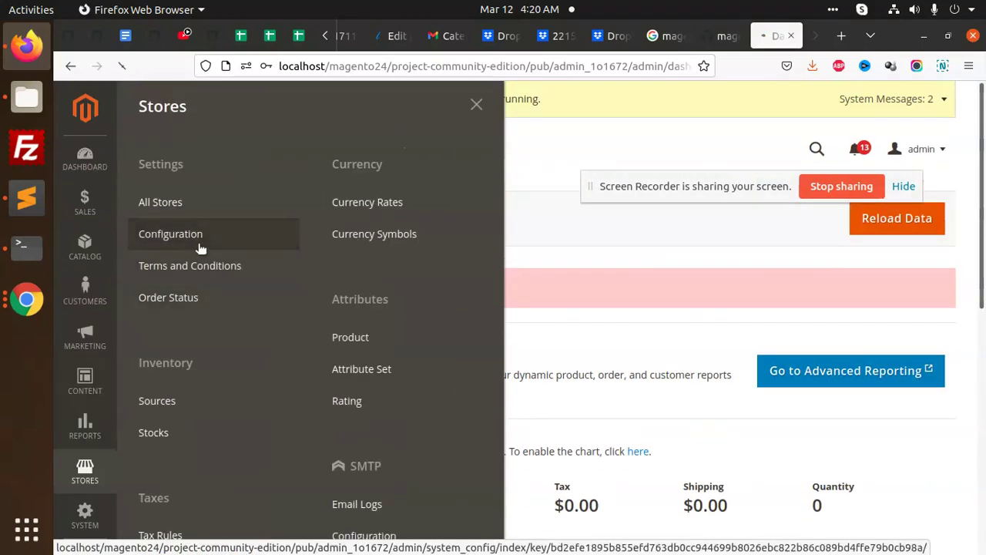
pyautogui.scroll(-2, 306, 402)
pyautogui.scroll(-5, 307, 402)
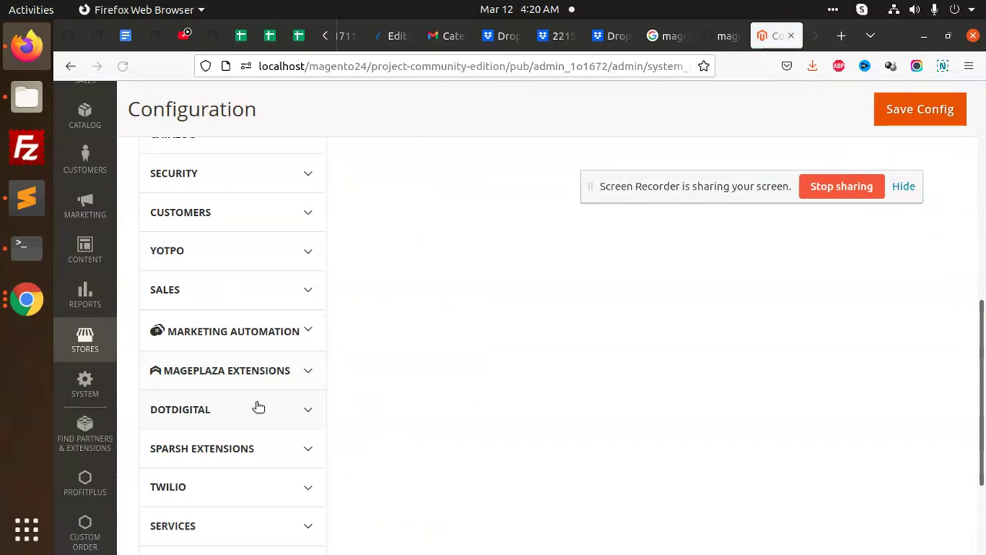
pyautogui.scroll(-3, 248, 387)
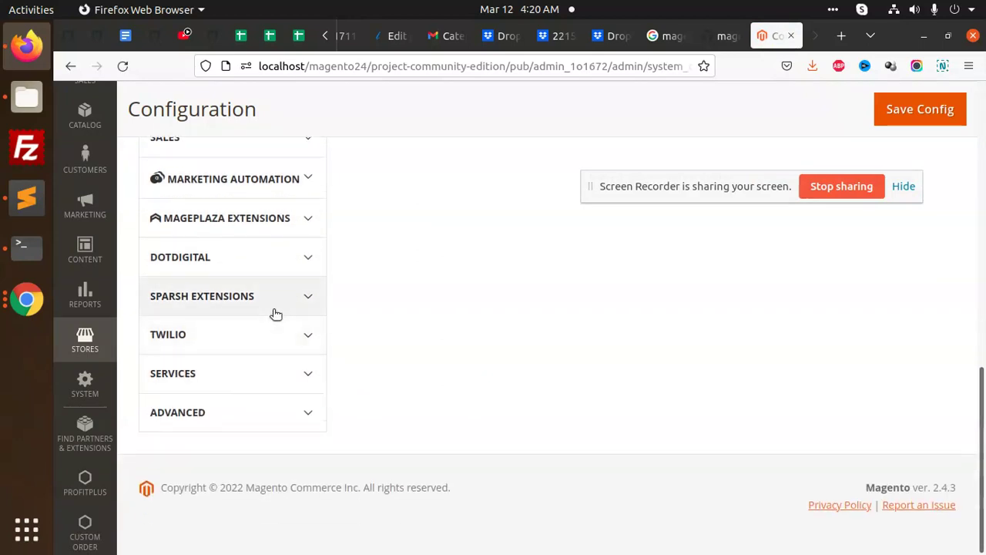
pyautogui.scroll(2, 278, 309)
pyautogui.click(279, 303)
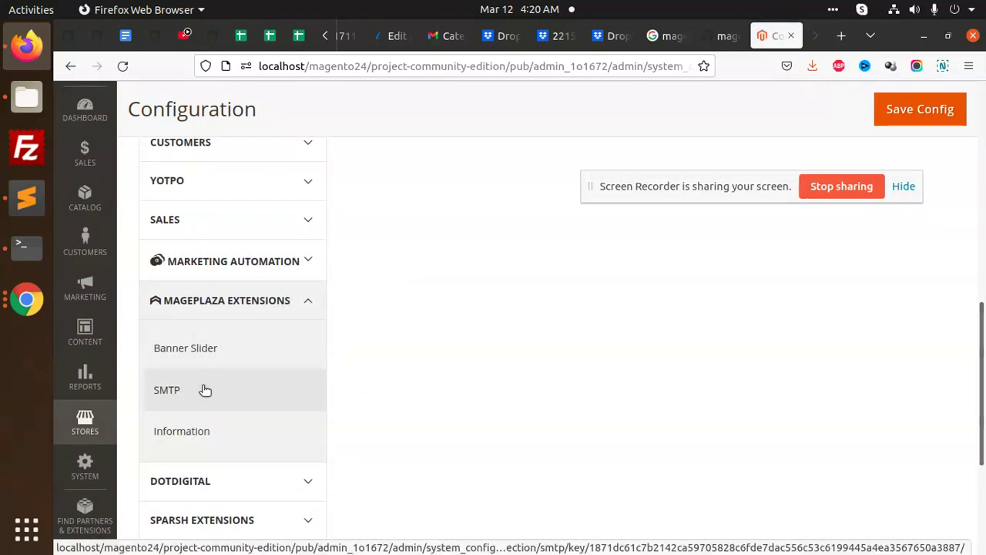
pyautogui.click(202, 390)
# Activate the extension with the registrant's name and email, opting out of update emails.
pyautogui.click(581, 347)
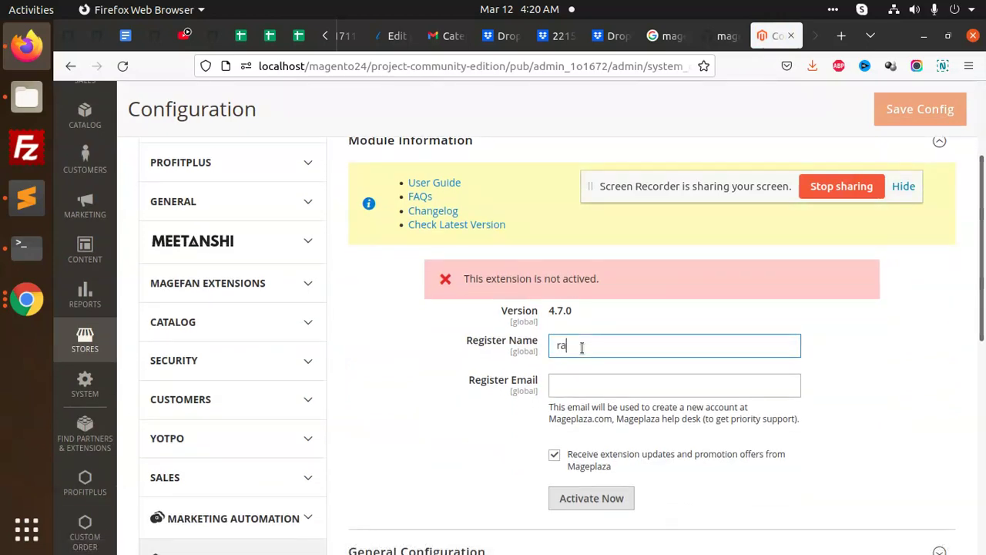
pyautogui.write('rajnikant')
pyautogui.press('Tab')
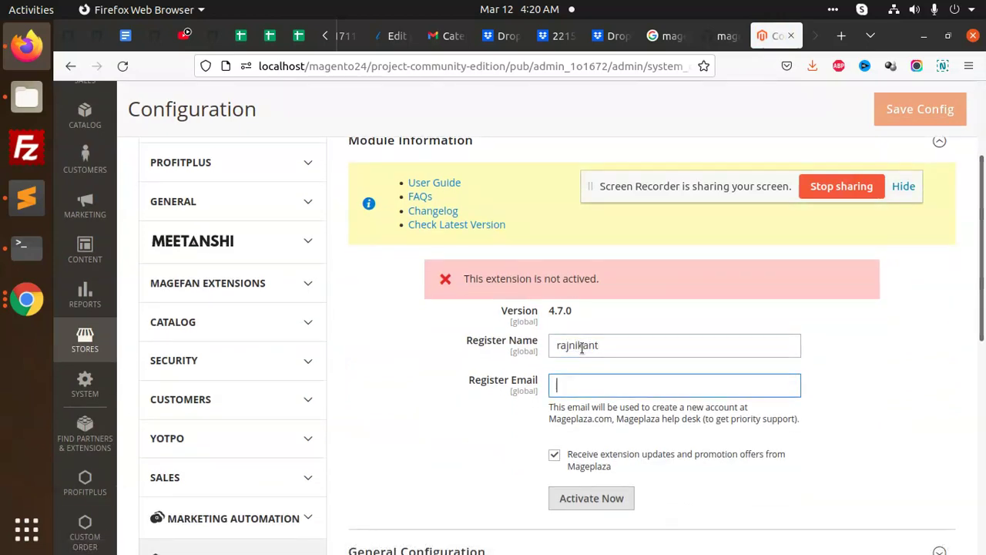
pyautogui.write('ma')
pyautogui.write('gento')
pyautogui.press('BackSpace')
pyautogui.press('BackSpace')
pyautogui.press('BackSpace')
pyautogui.press('BackSpace')
pyautogui.press('BackSpace')
pyautogui.press('BackSpace')
pyautogui.press('BackSpace')
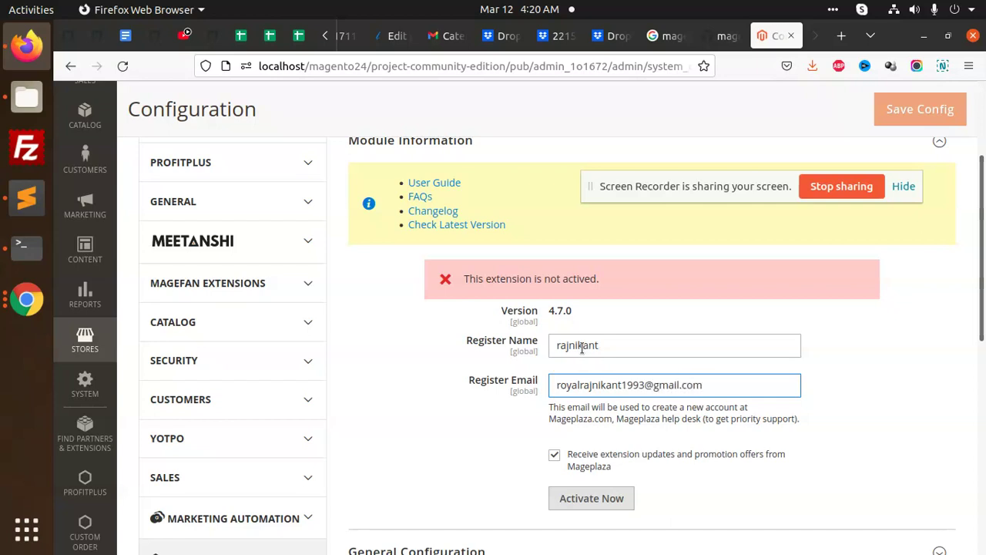
pyautogui.scroll(-2, 581, 354)
pyautogui.click(554, 372)
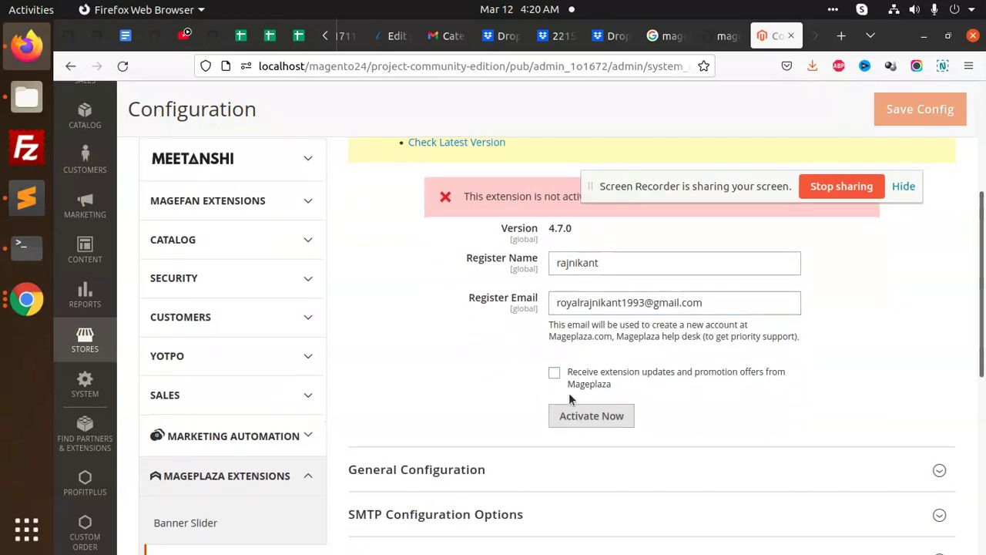
pyautogui.click(583, 414)
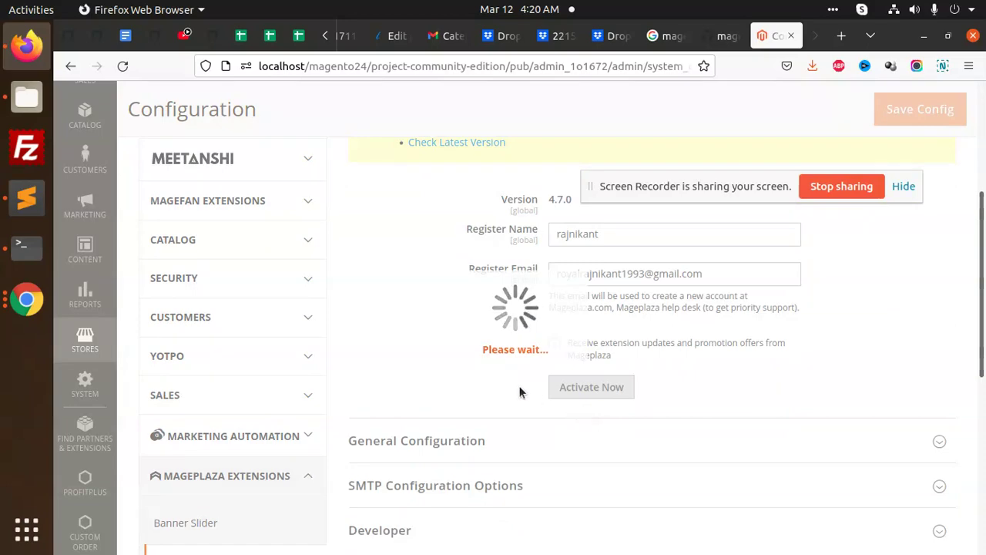
pyautogui.click(477, 364)
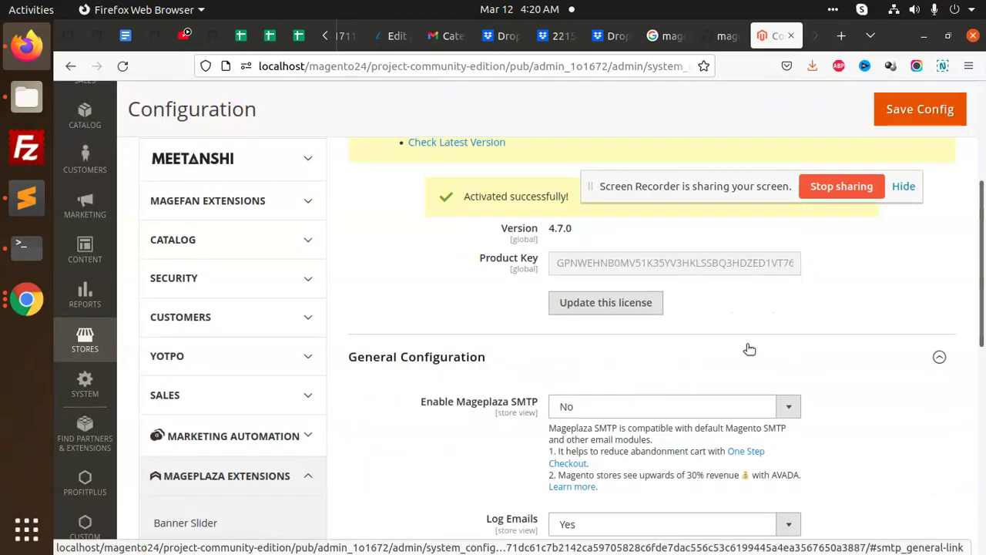
# Enable Mageplaza SMTP and load the Gmail, GSuite preset's host, port and protocol.
pyautogui.scroll(-5, 650, 289)
pyautogui.scroll(2, 650, 289)
pyautogui.click(579, 242)
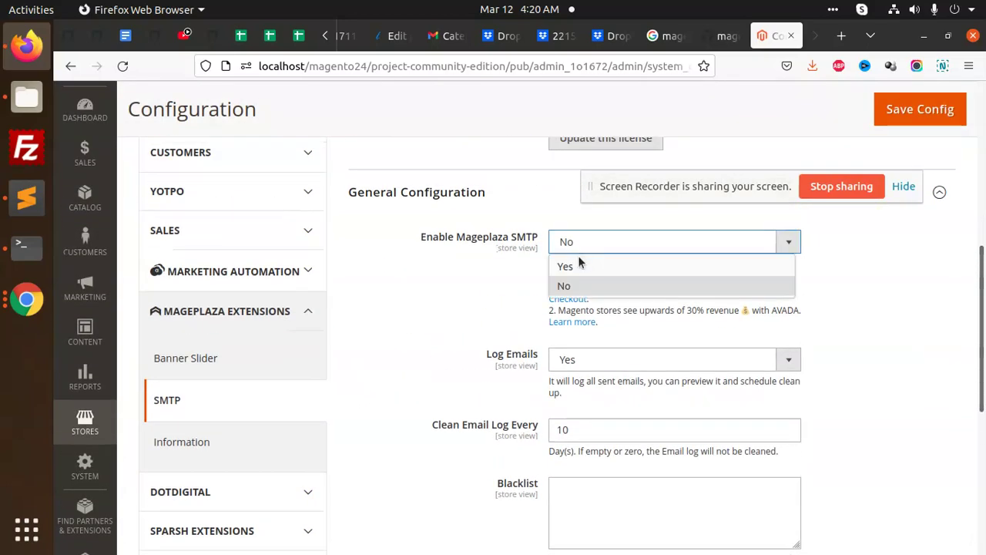
pyautogui.click(579, 266)
pyautogui.scroll(-8, 539, 324)
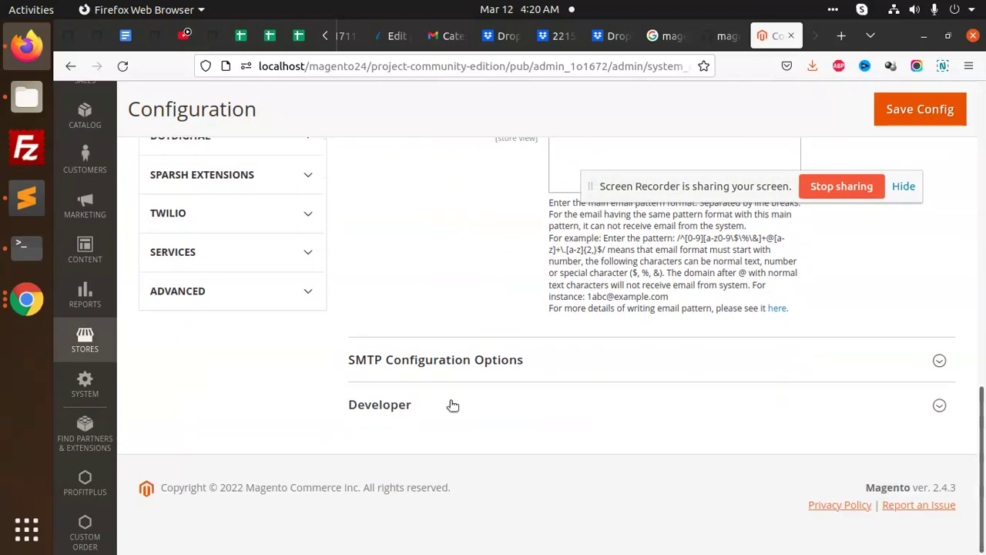
pyautogui.click(480, 360)
pyautogui.scroll(-2, 631, 363)
pyautogui.click(754, 244)
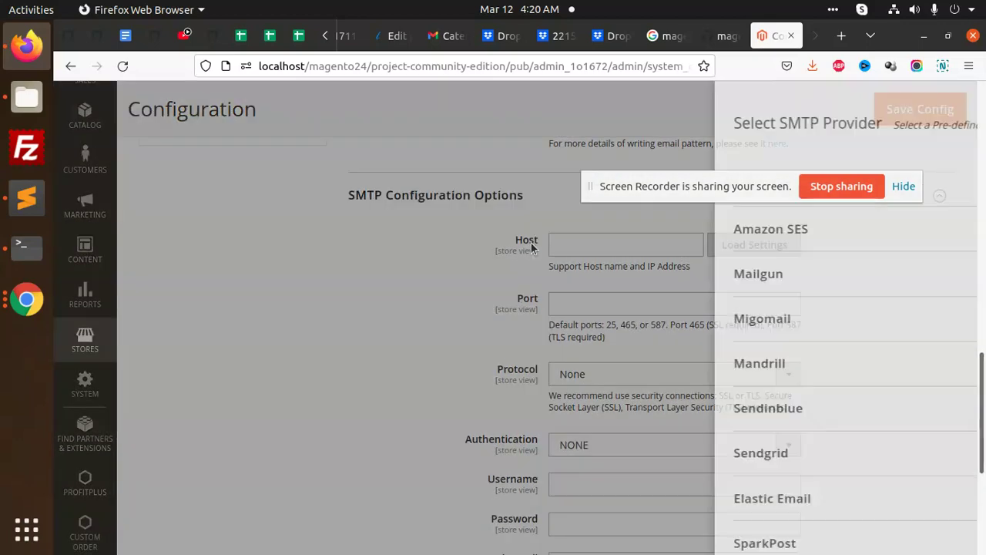
pyautogui.click(286, 200)
pyautogui.click(476, 325)
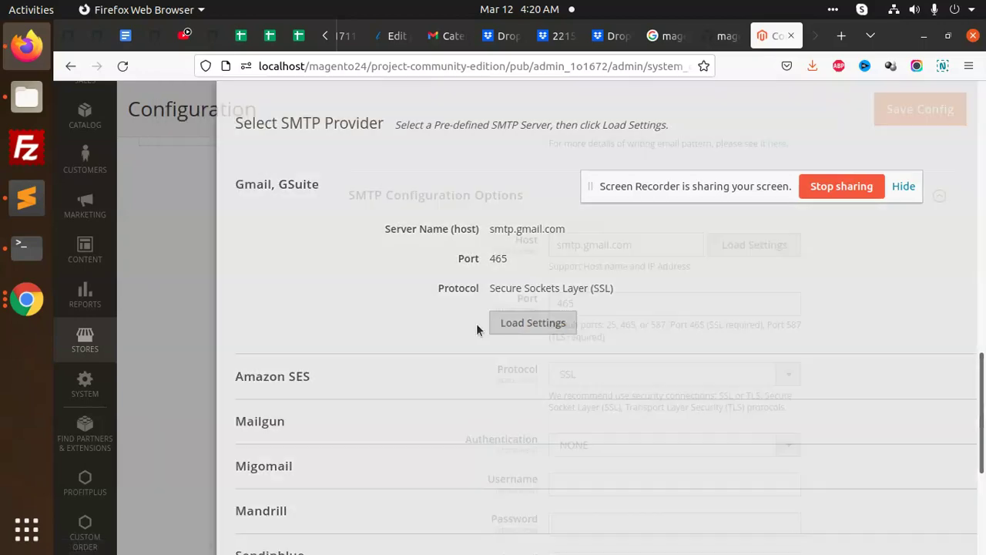
pyautogui.scroll(-3, 575, 396)
# Paste the Gmail address from Sublime Text as SMTP username, enter the password, and save.
pyautogui.click(580, 239)
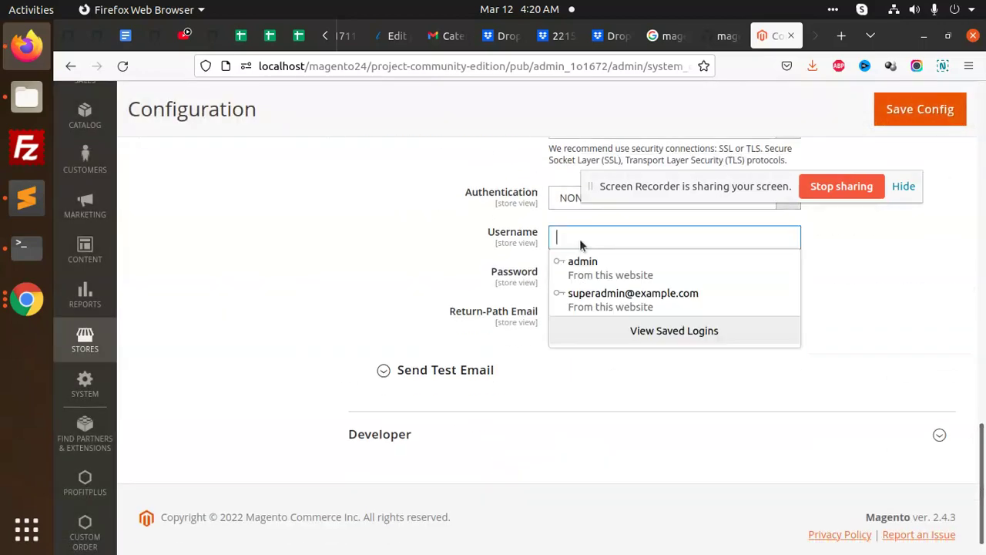
pyautogui.press('Escape')
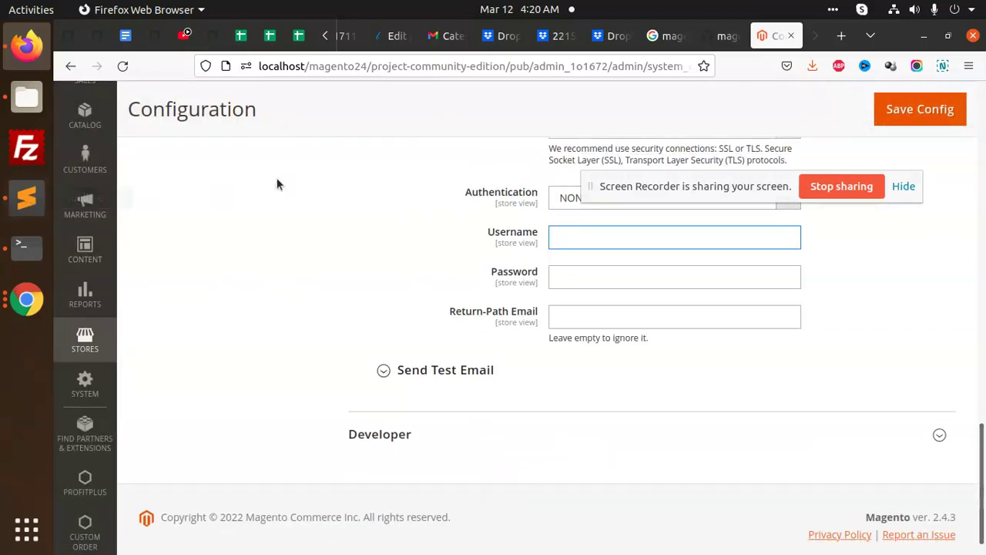
pyautogui.click(26, 198)
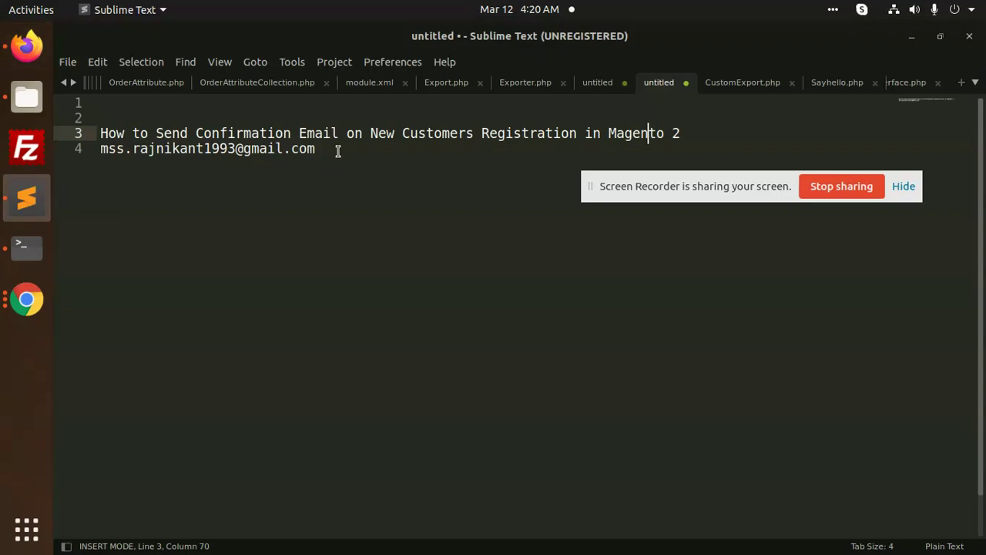
pyautogui.moveTo(337, 150); pyautogui.dragTo(100, 148)
pyautogui.hotkey('ctrl', 'c')
pyautogui.hotkey('alt', 'Tab')
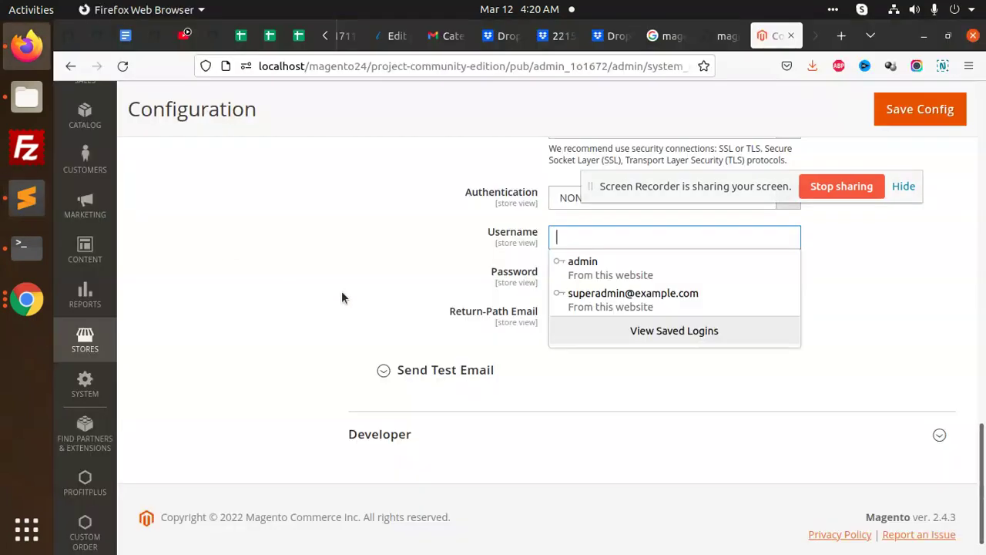
pyautogui.press('Escape')
pyautogui.hotkey('ctrl', 'v')
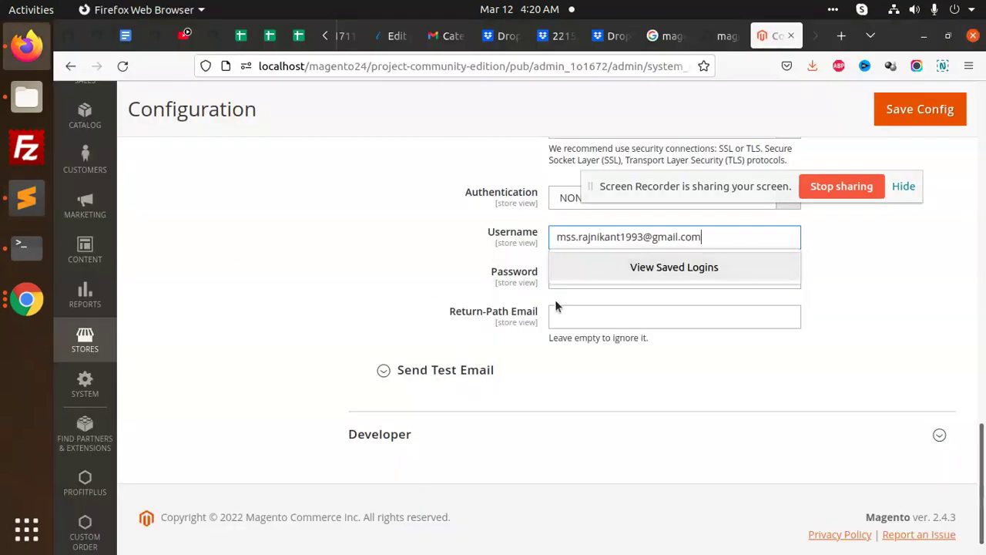
pyautogui.click(558, 283)
pyautogui.press('Escape')
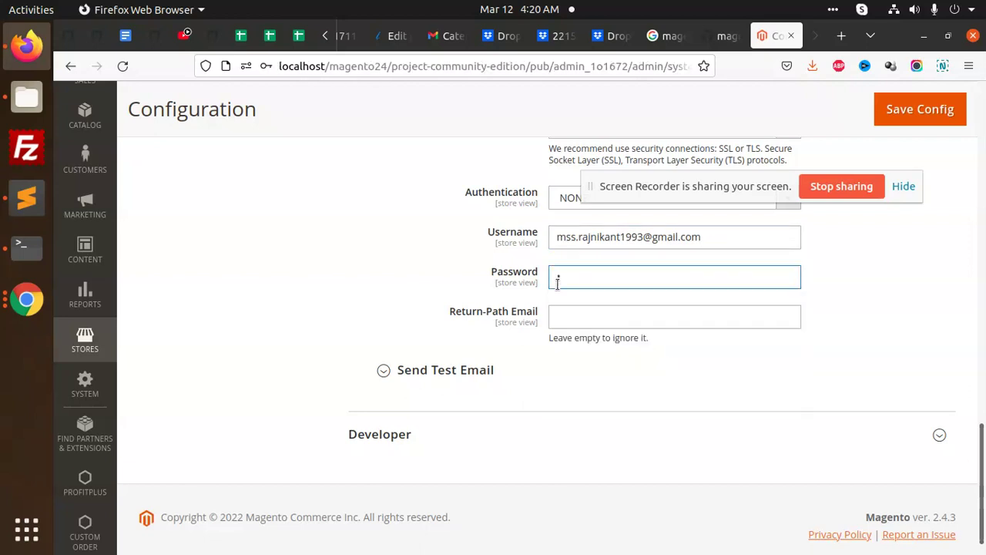
pyautogui.write('•••••••')
pyautogui.click(898, 109)
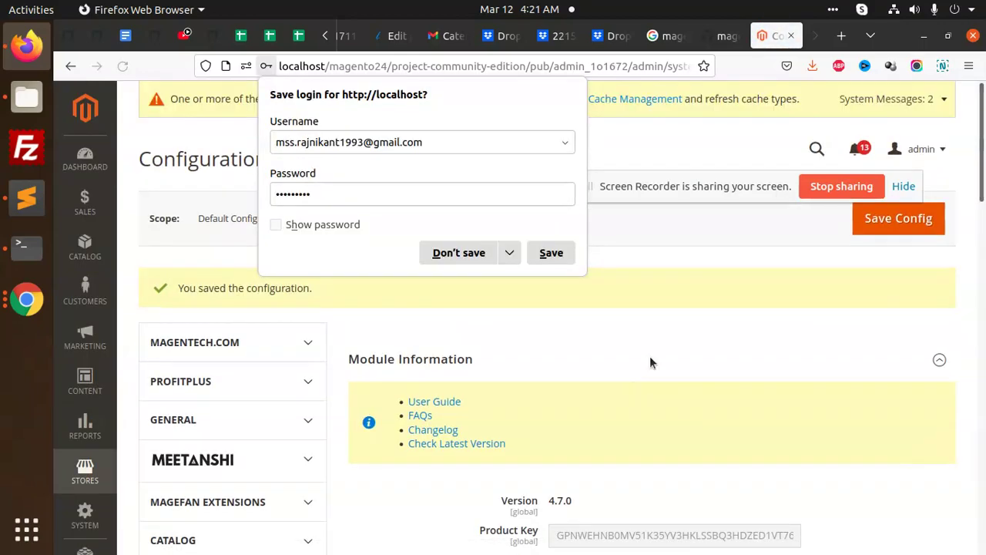
# Flush the Magento cache from Cache Management so every cache type is enabled again.
pyautogui.click(651, 100)
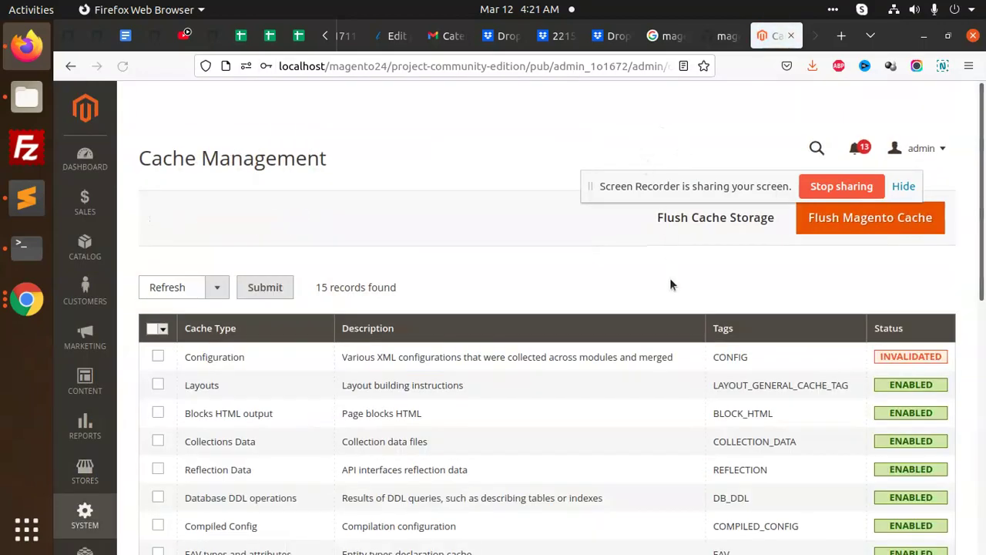
pyautogui.click(801, 227)
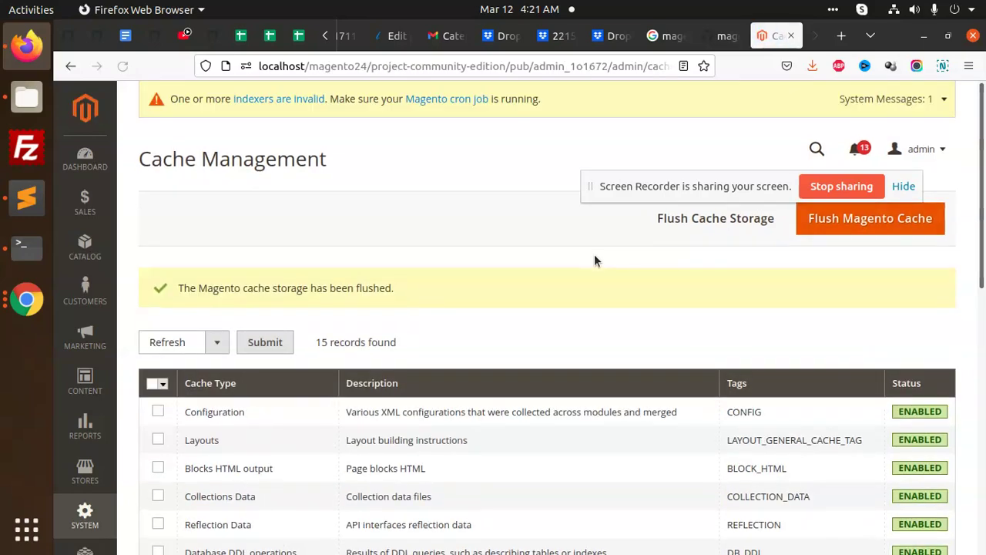
pyautogui.click(85, 470)
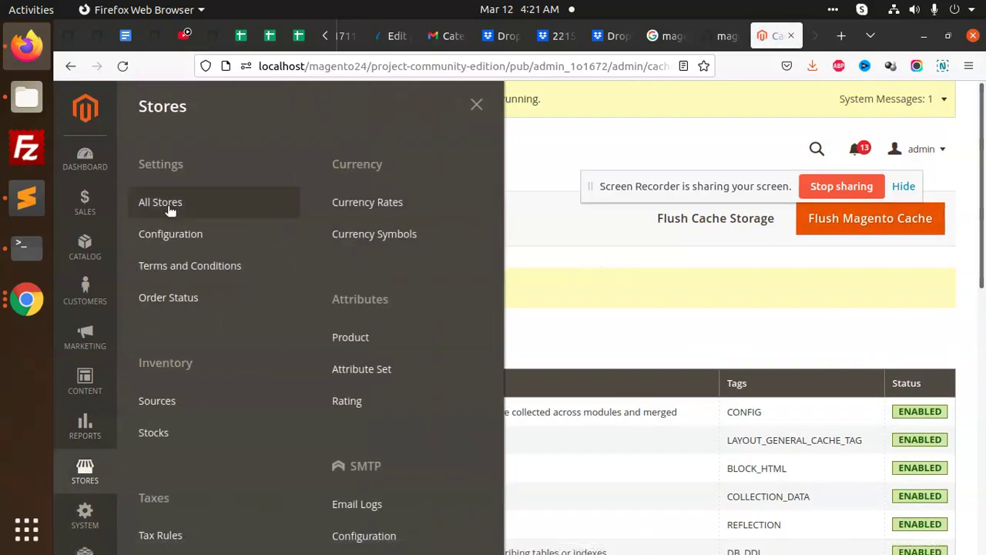
# Go to Stores > Configuration > Mageplaza Extensions > SMTP and expand Send Test Email.
pyautogui.click(168, 242)
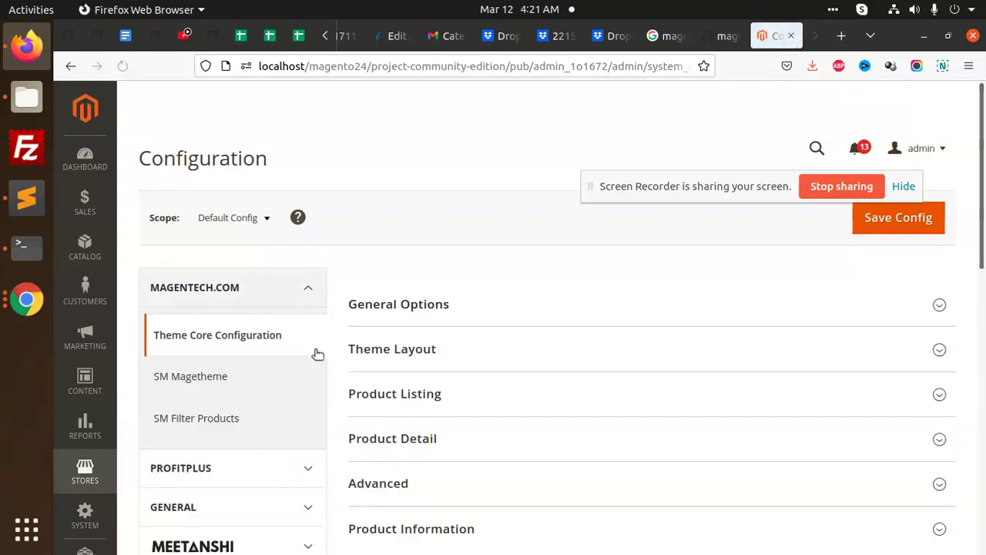
pyautogui.scroll(-10, 260, 396)
pyautogui.click(288, 217)
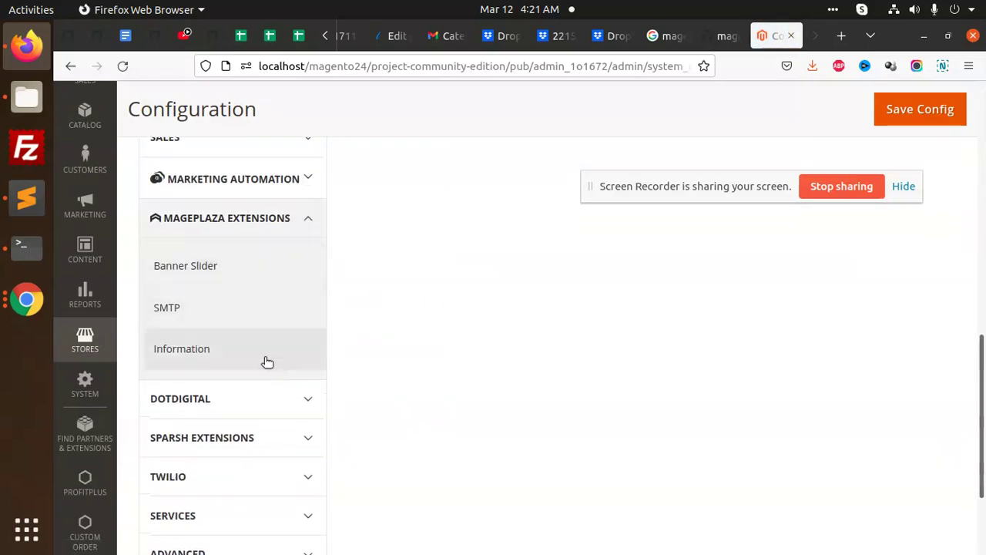
pyautogui.click(196, 313)
pyautogui.scroll(-20, 725, 322)
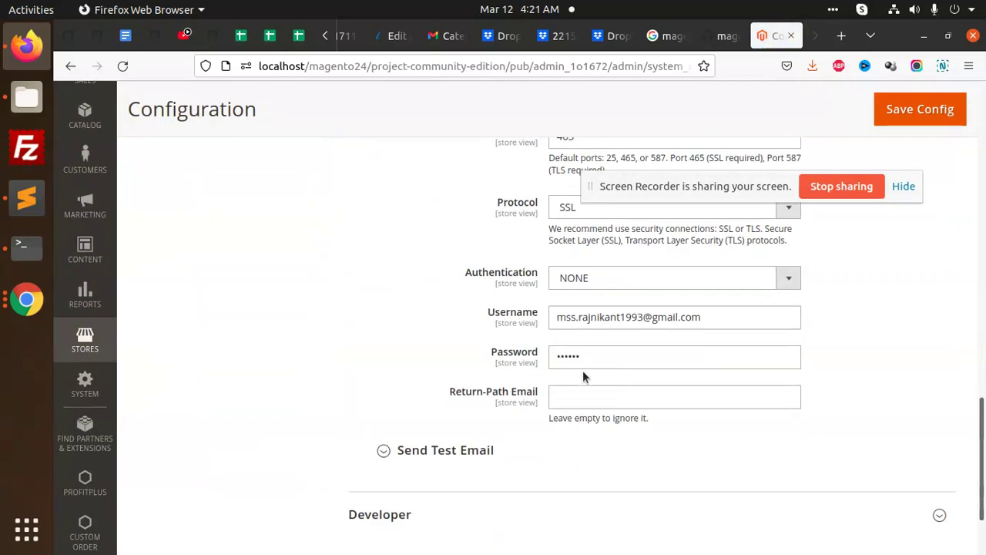
pyautogui.click(428, 361)
pyautogui.scroll(-3, 692, 369)
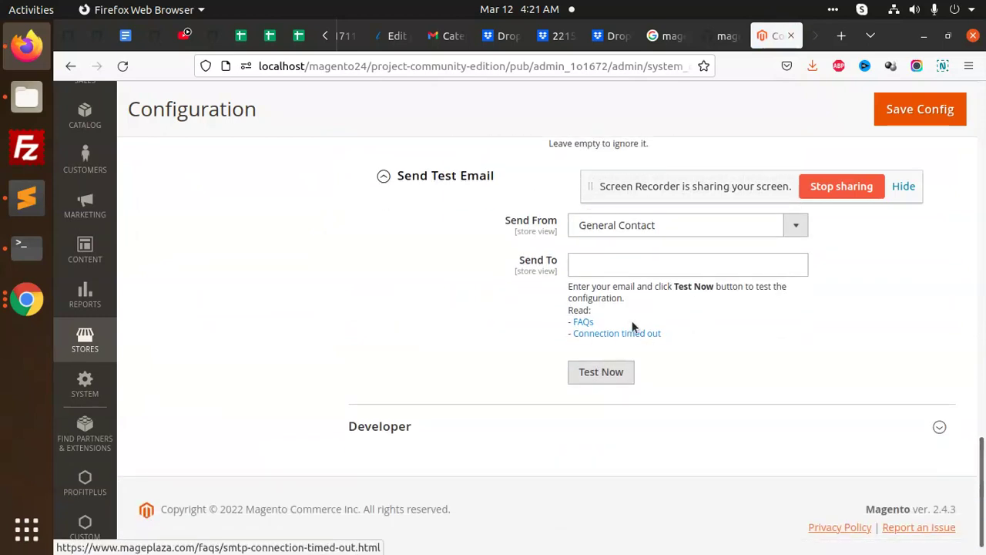
# Send a test email to the Gmail recipient address; it fails with 5.7.0 Authentication Required.
pyautogui.click(624, 265)
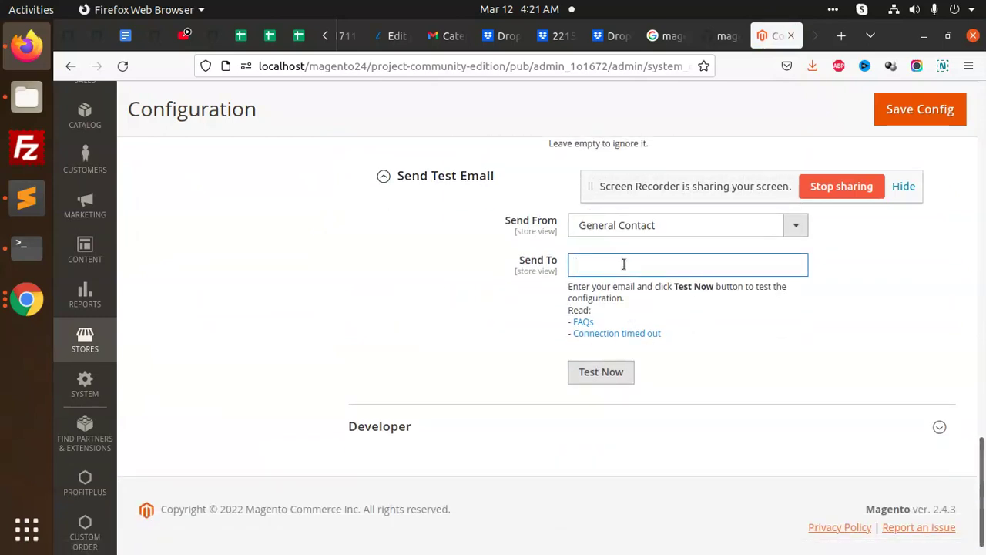
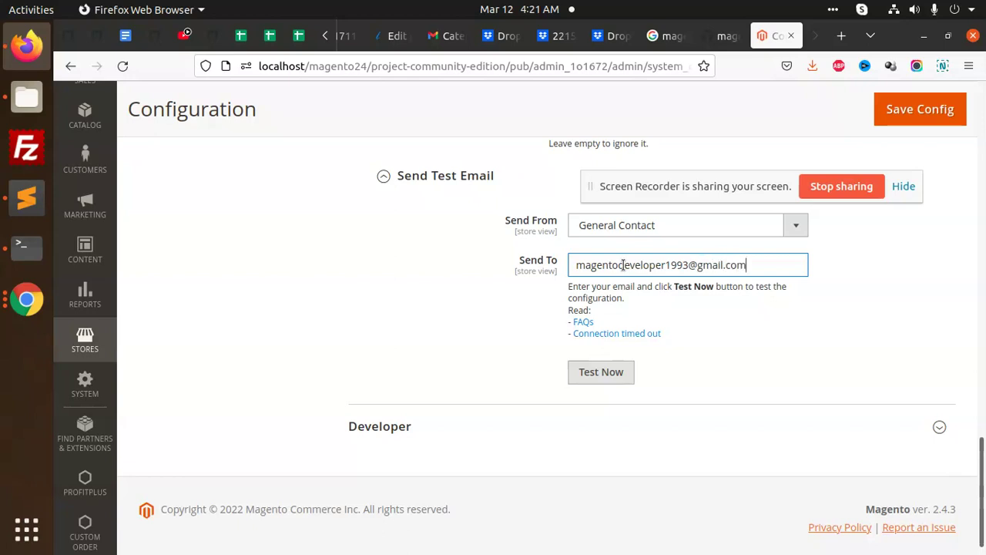
pyautogui.click(598, 375)
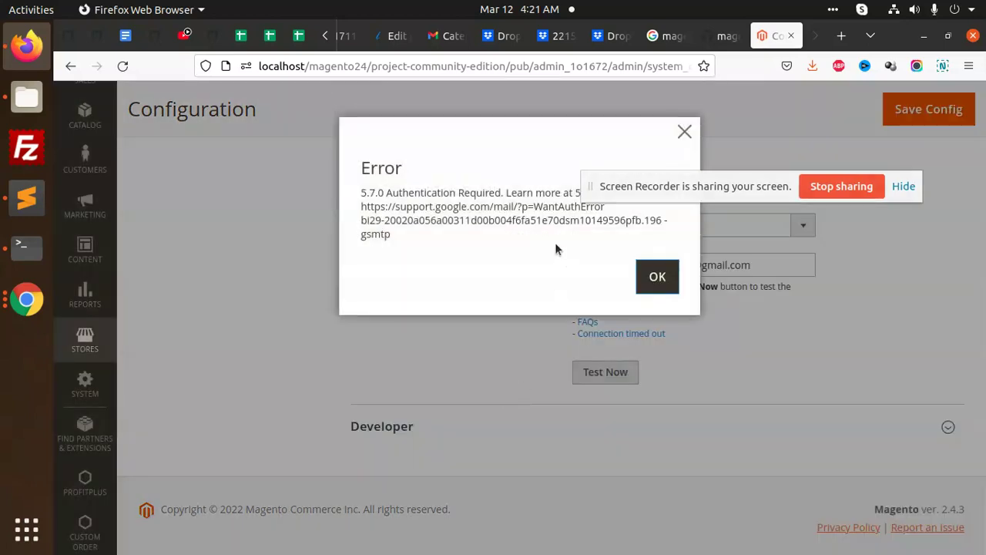
pyautogui.moveTo(634, 189); pyautogui.dragTo(684, 111)
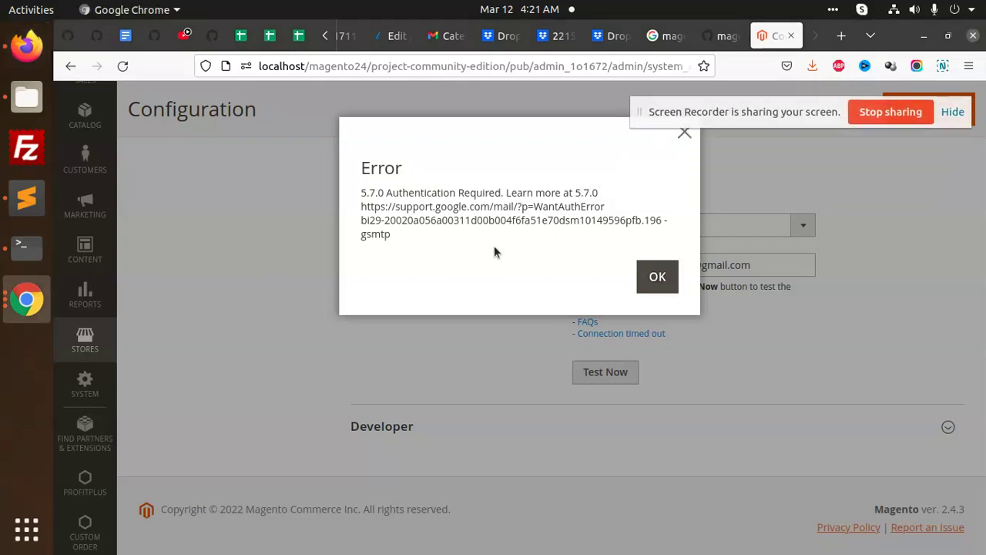
# Dismiss the authentication error, copy the SMTP username, and open a new blank browser tab.
pyautogui.click(656, 274)
pyautogui.scroll(5, 701, 362)
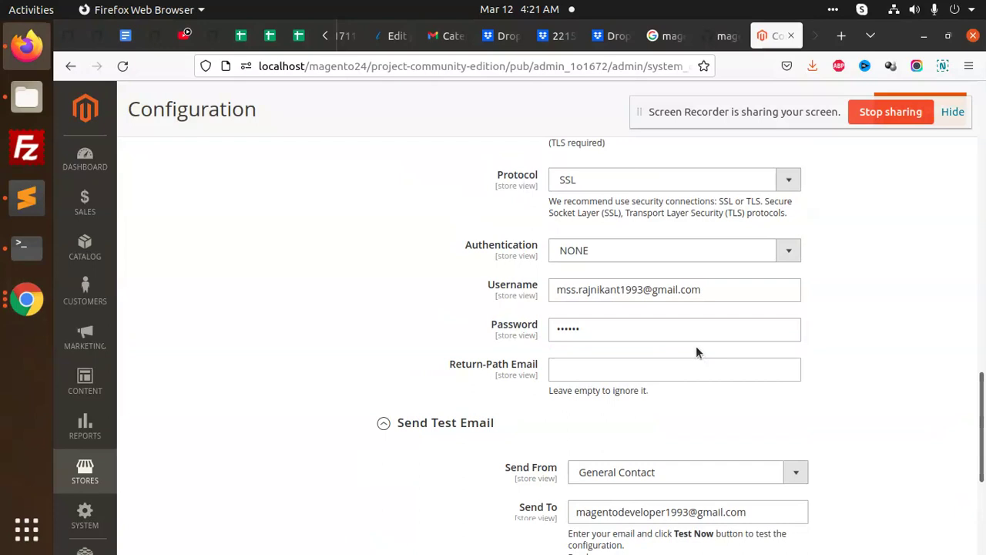
pyautogui.click(716, 289)
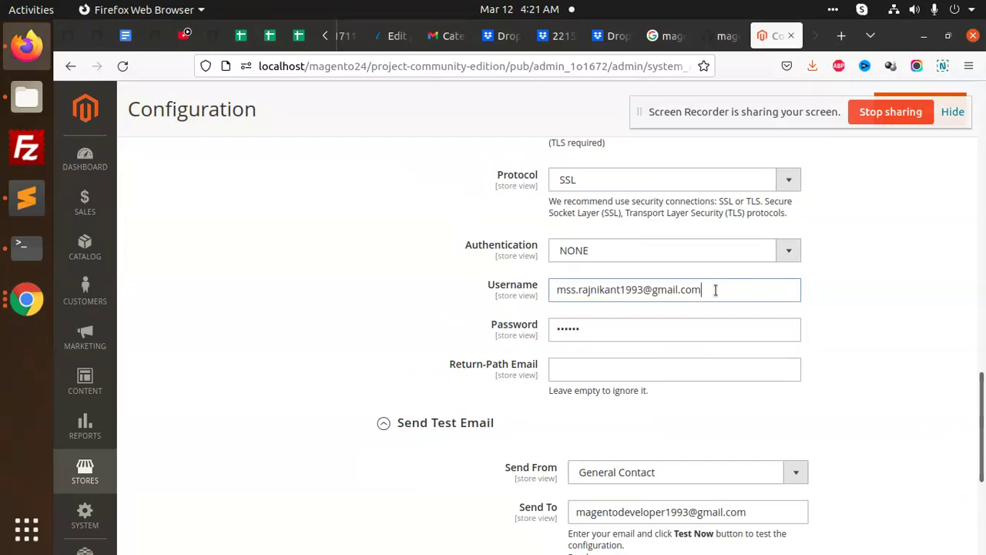
pyautogui.click(555, 290)
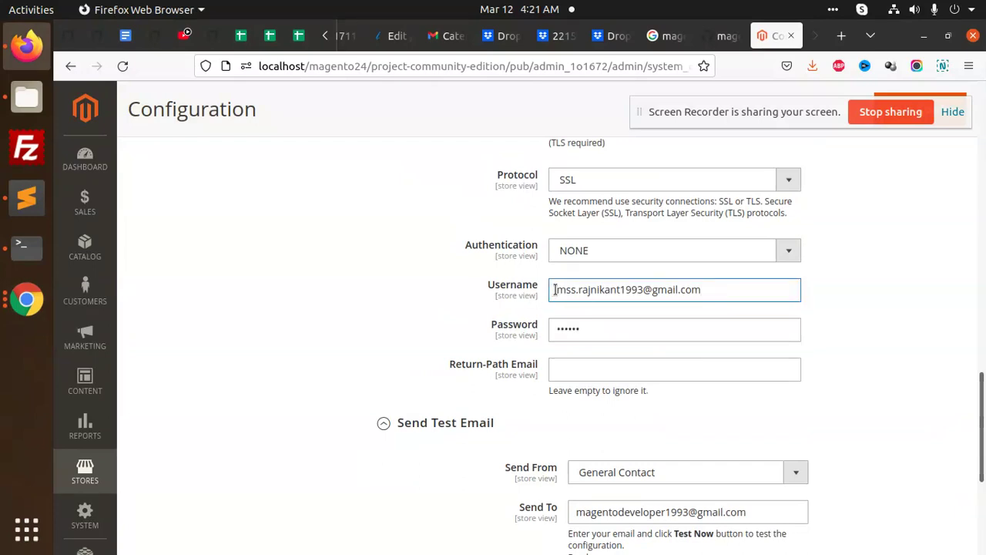
pyautogui.tripleClick(555, 290)
pyautogui.hotkey('ctrl', 'c')
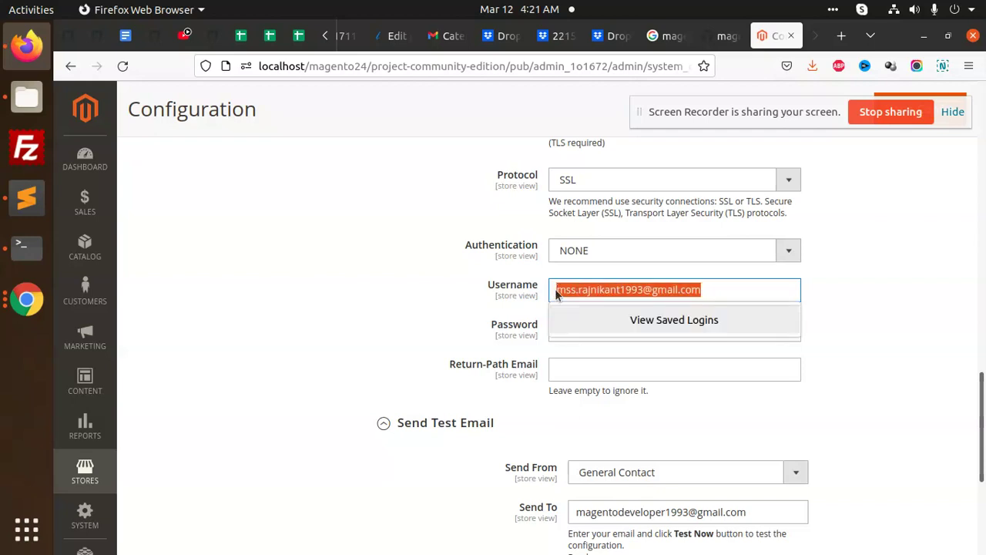
pyautogui.click(842, 36)
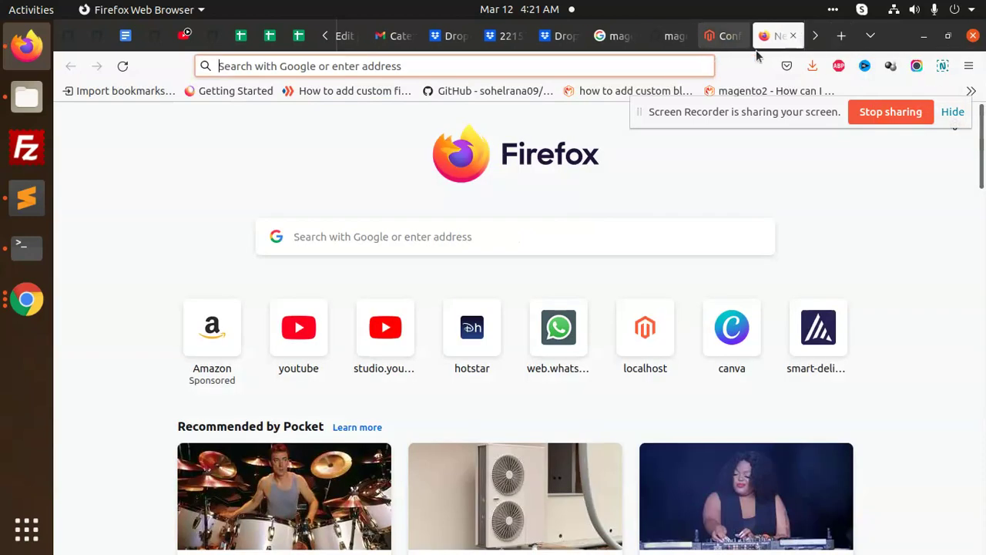
pyautogui.click(969, 65)
# Open a private Firefox window and search Google for 'gmail'.
pyautogui.click(786, 176)
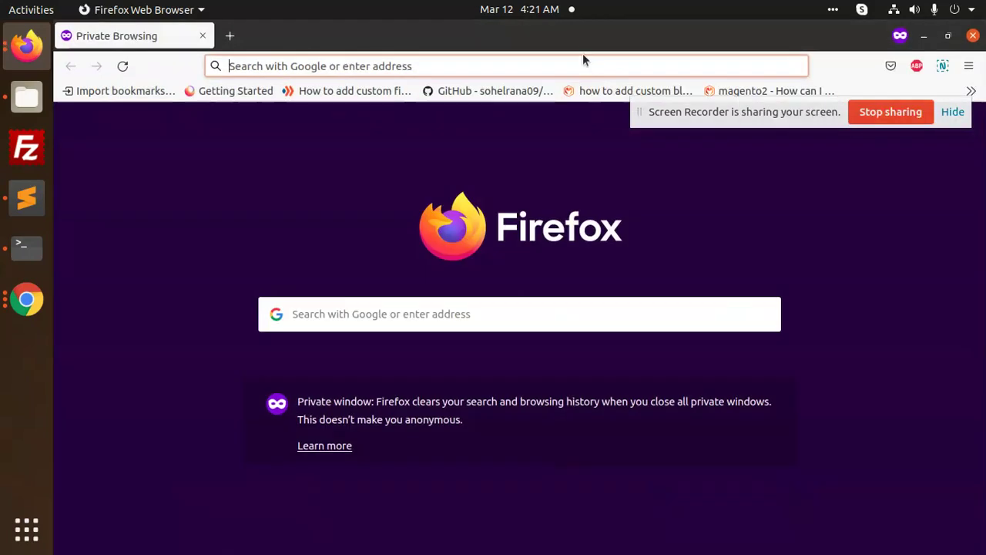
pyautogui.click(570, 64)
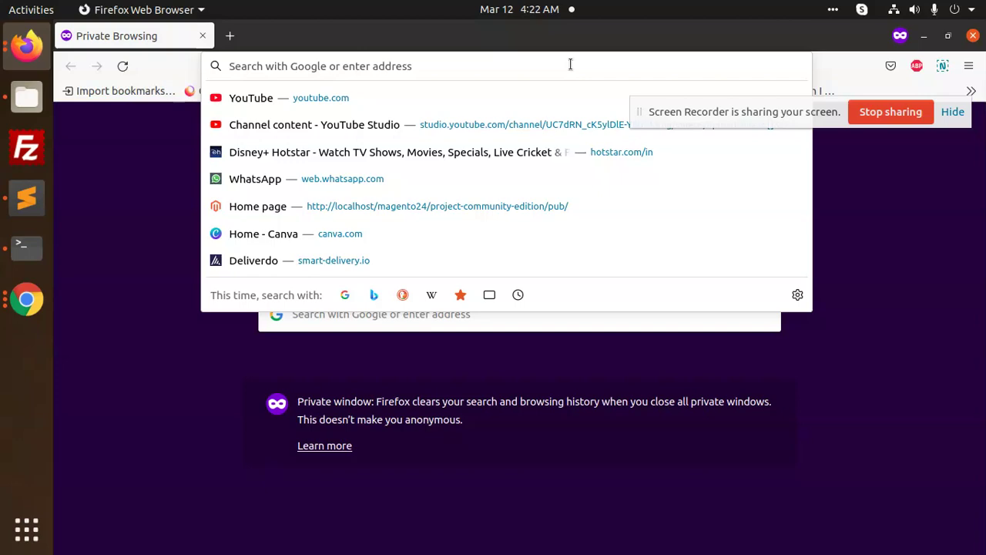
pyautogui.write('gmail')
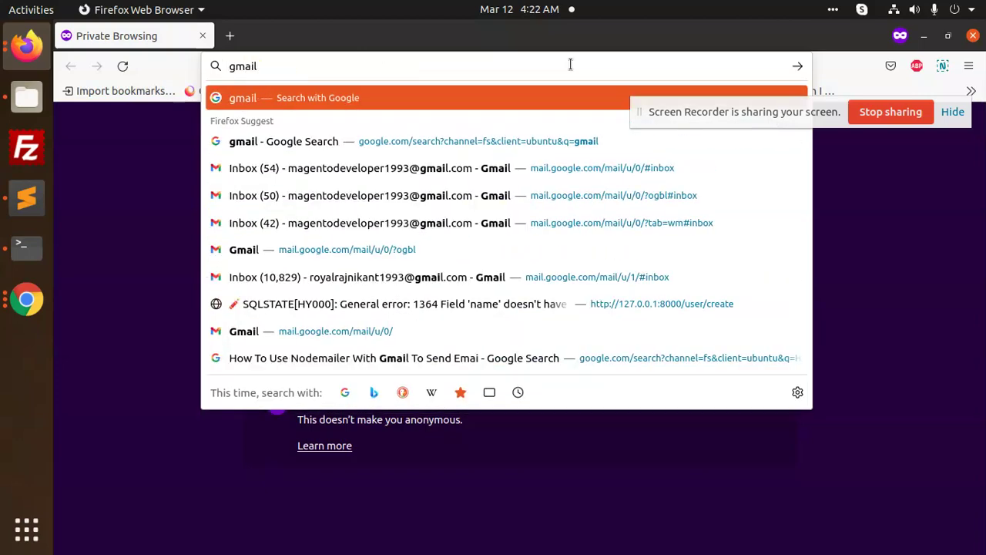
pyautogui.press('Return')
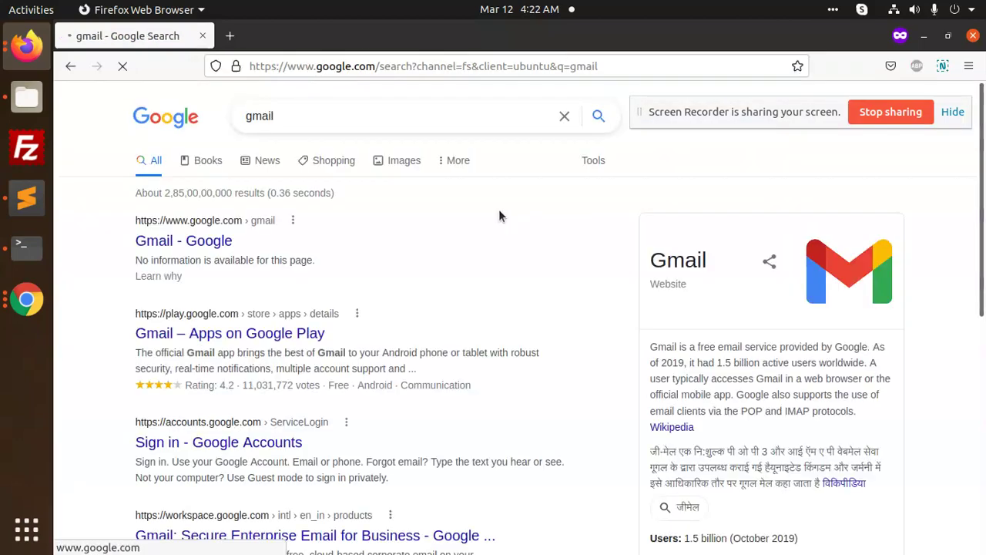
pyautogui.click(759, 109)
# Sign in to Google Accounts with the pasted Gmail address and the account password.
pyautogui.click(925, 126)
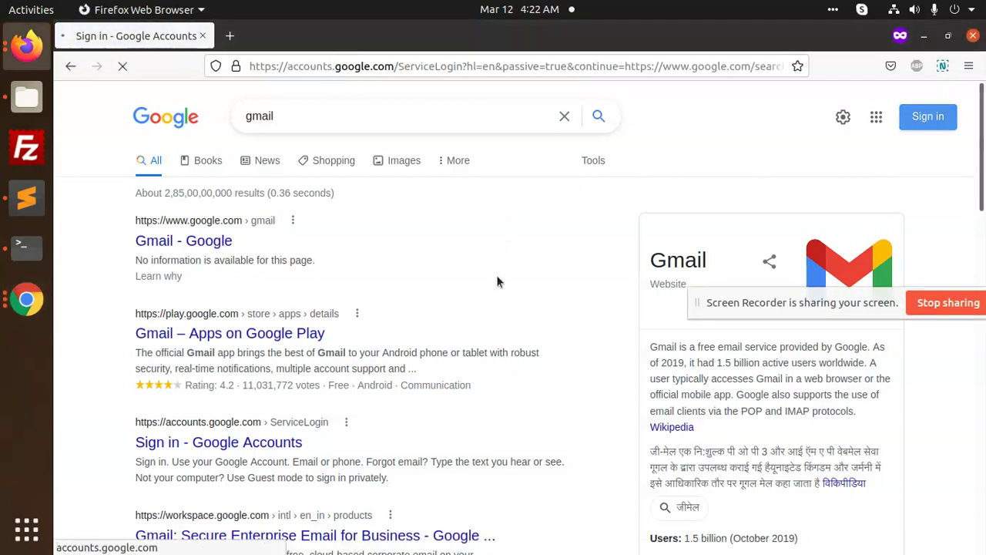
pyautogui.hotkey('ctrl', 'v')
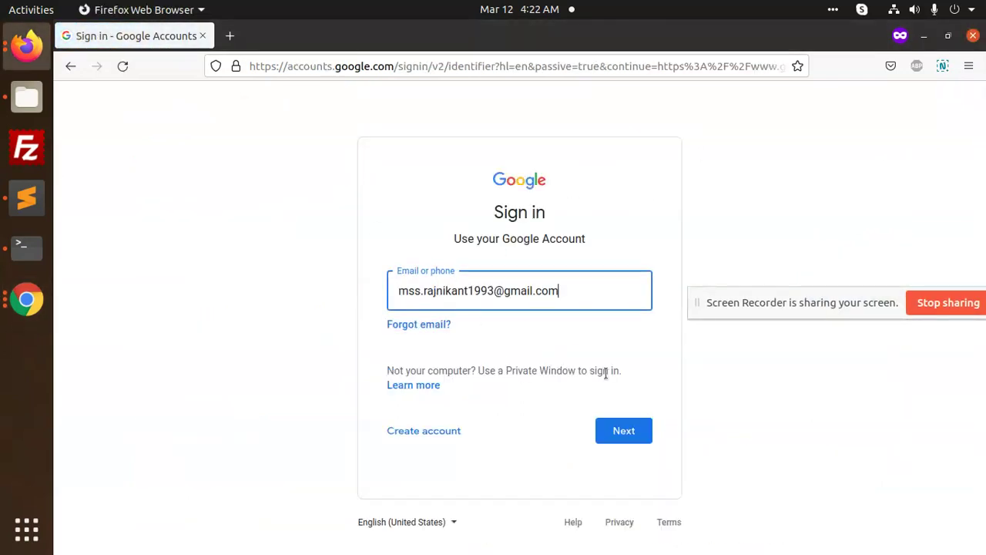
pyautogui.click(641, 437)
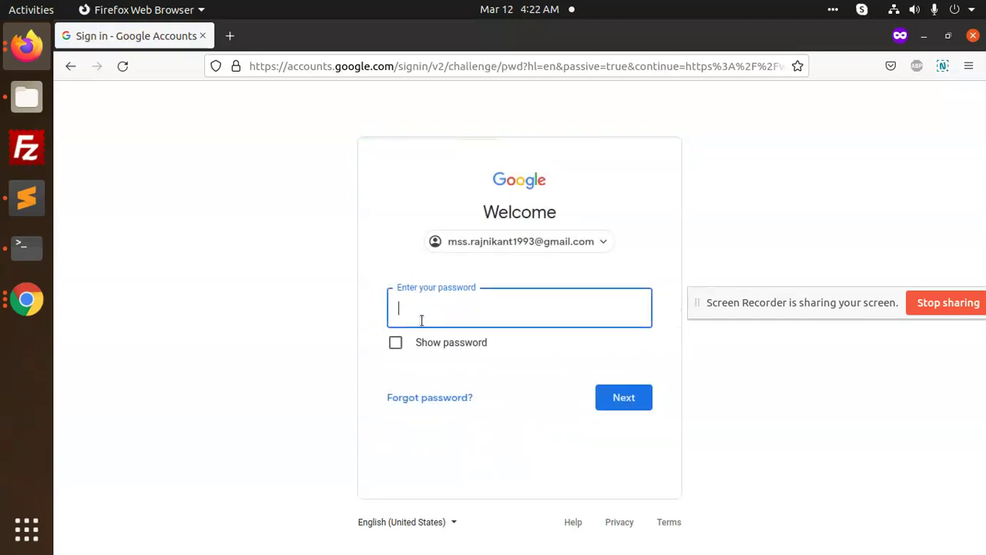
pyautogui.write('••••••••')
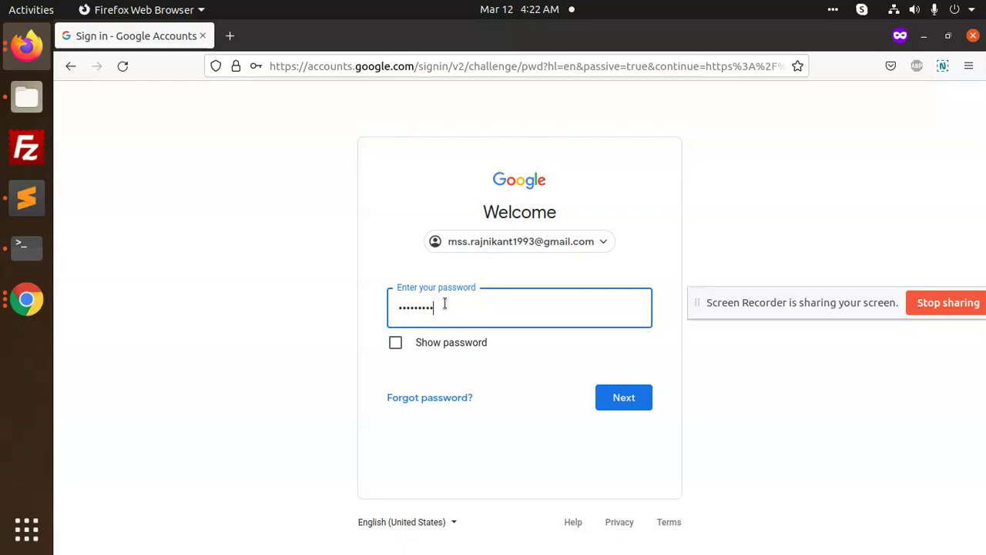
pyautogui.click(619, 389)
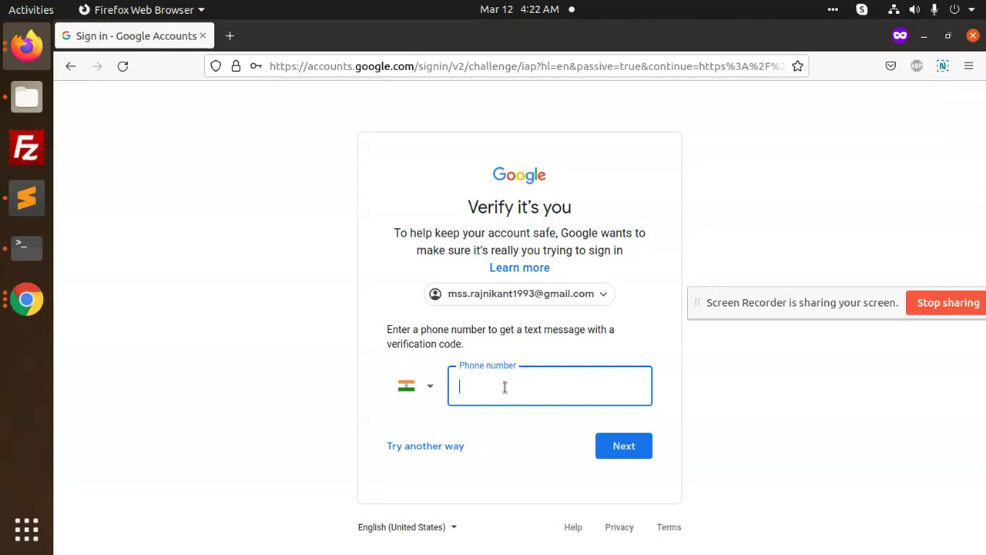
# Verify identity with the account's phone number and the texted verification code.
pyautogui.press('BackSpace')
pyautogui.press('BackSpace')
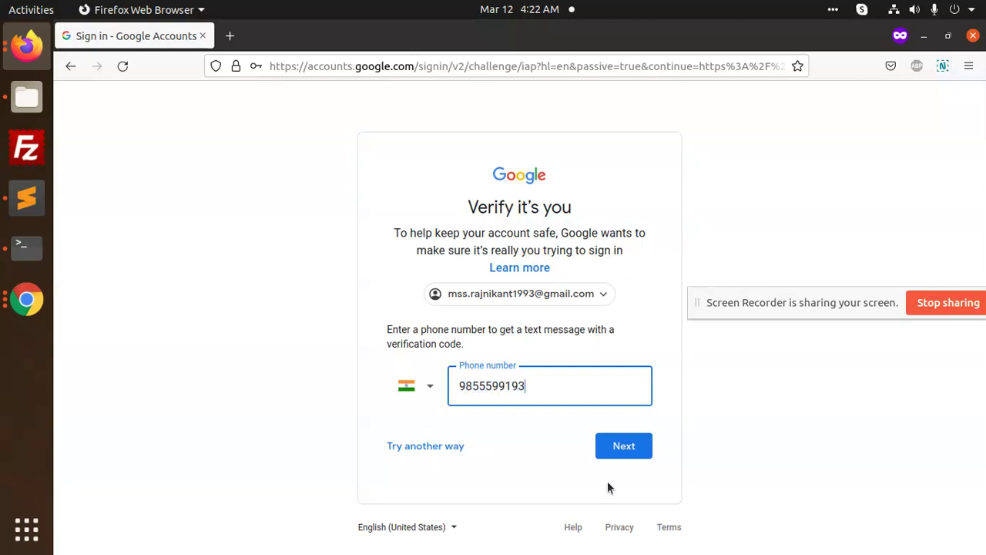
pyautogui.click(630, 451)
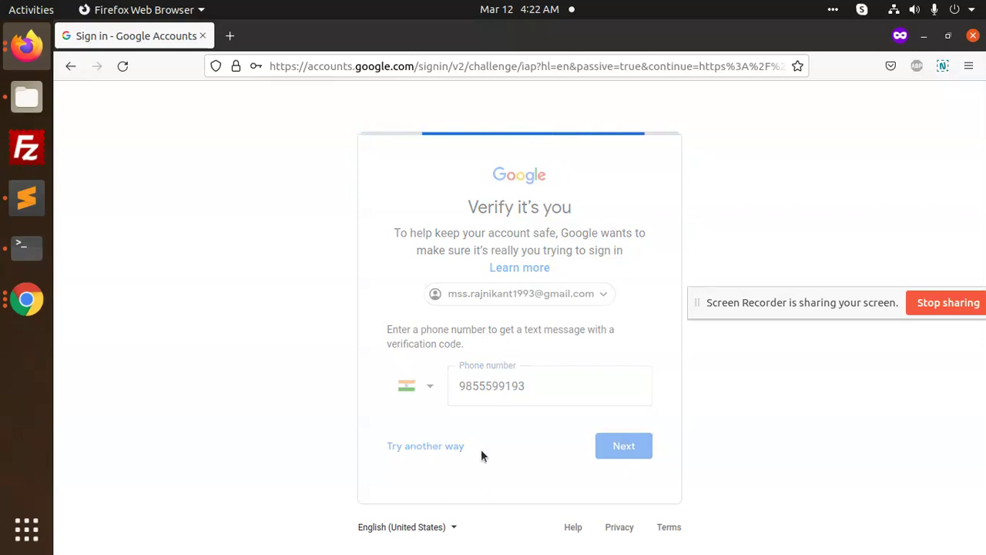
pyautogui.click(516, 389)
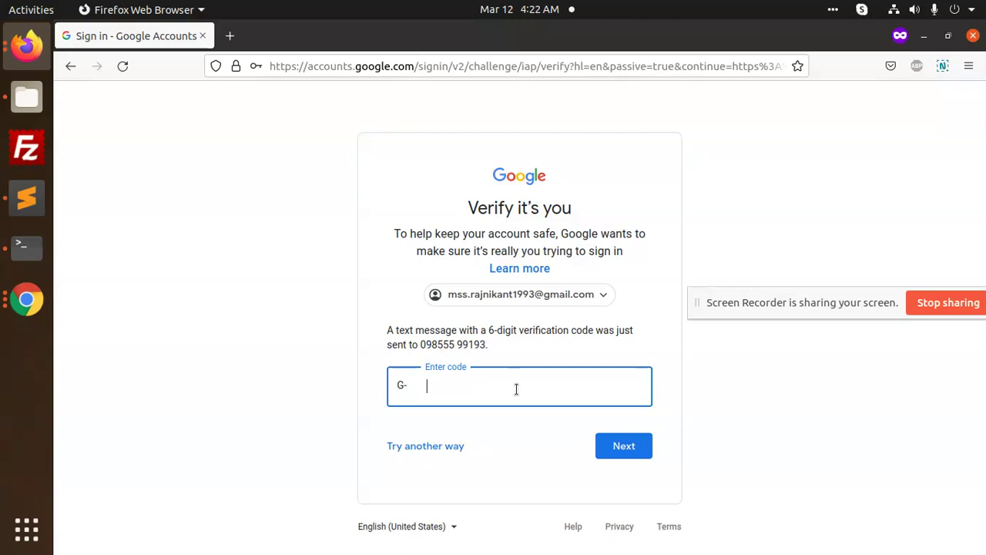
pyautogui.click(630, 445)
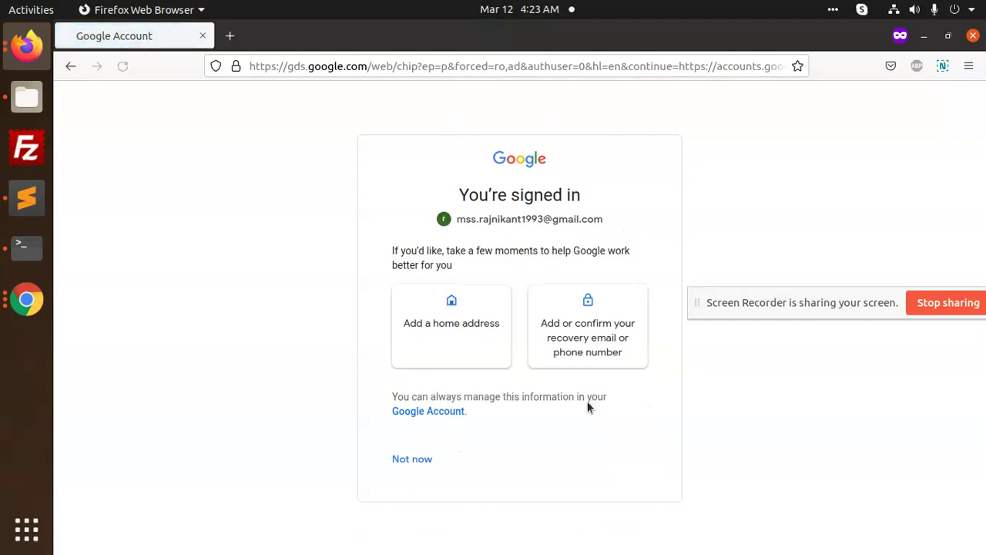
# Skip the recovery prompt, open the Gmail inbox, and return to the main Firefox window.
pyautogui.click(437, 463)
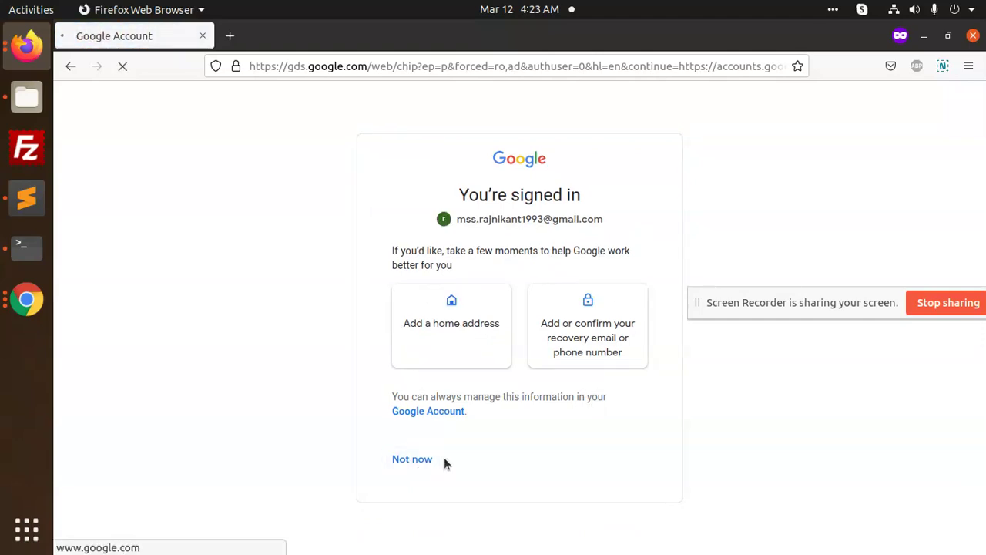
pyautogui.click(168, 245)
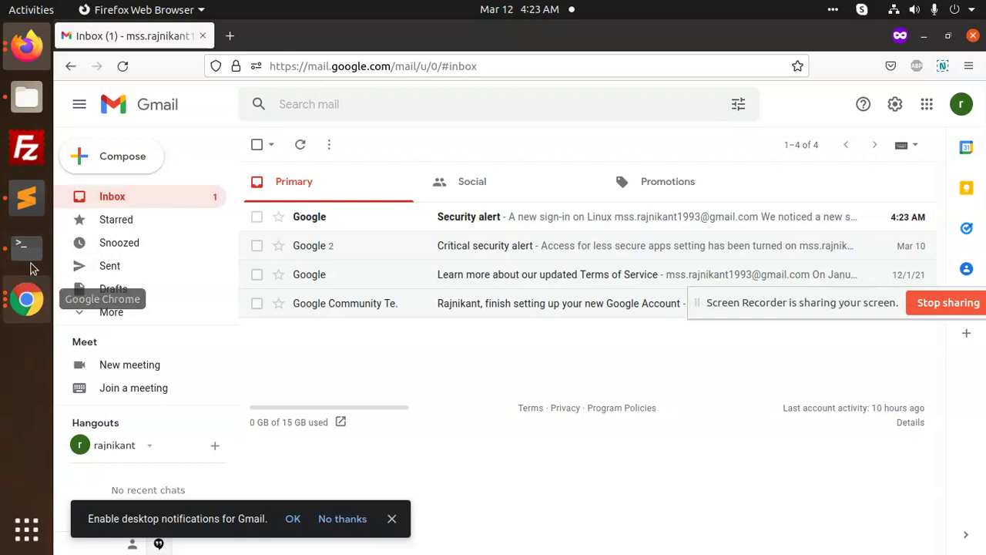
pyautogui.click(27, 45)
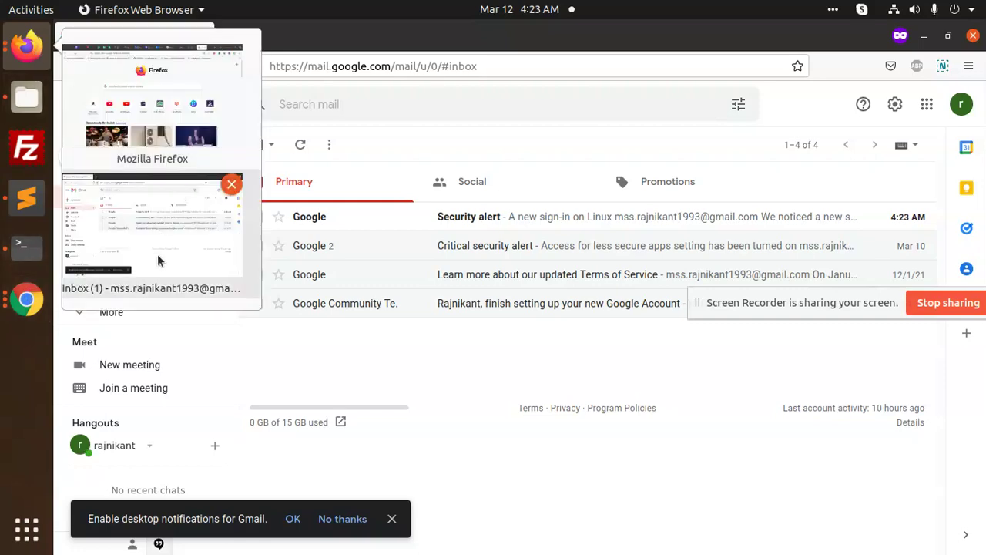
pyautogui.click(171, 120)
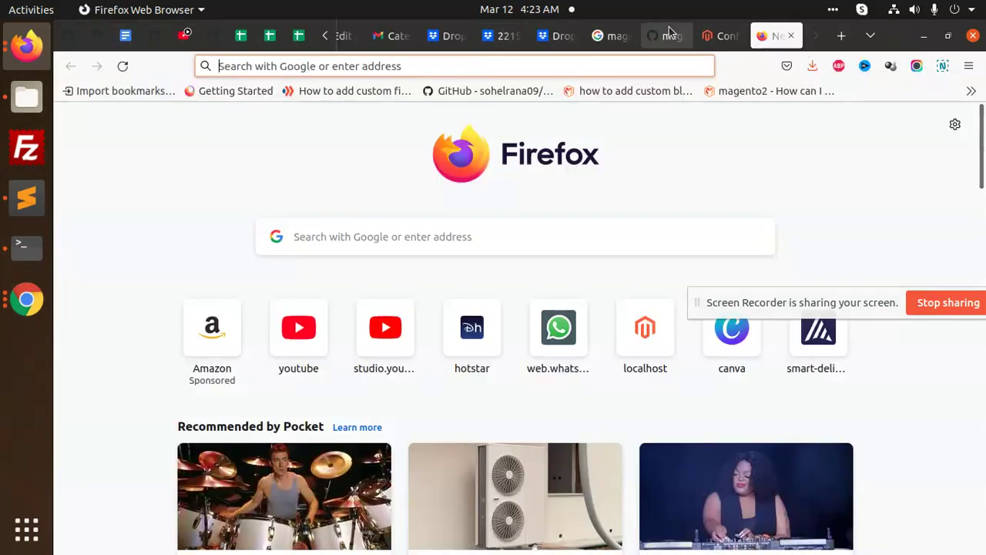
# Run Test Now again from the Configuration tab and dismiss the authentication-required error.
pyautogui.click(717, 37)
pyautogui.scroll(-5, 508, 339)
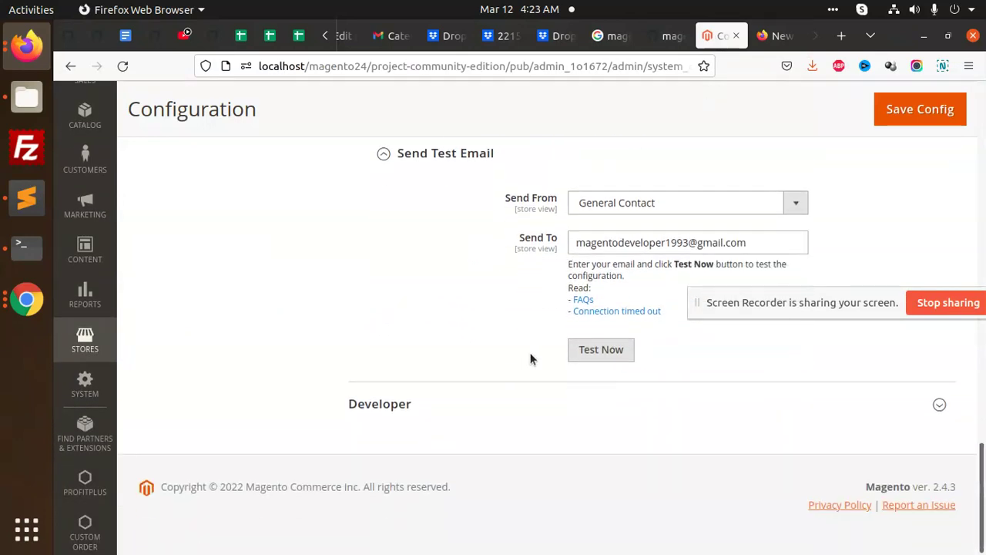
pyautogui.click(590, 351)
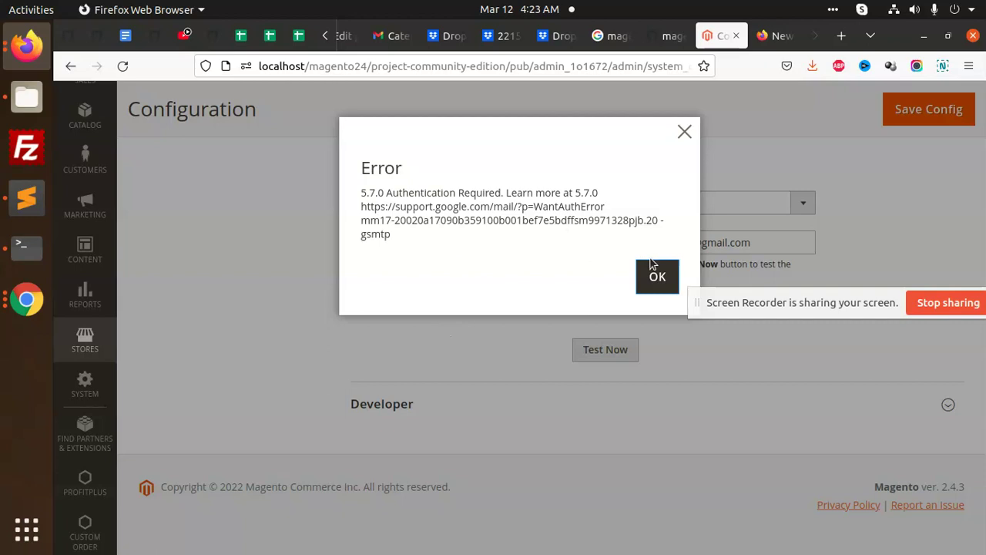
pyautogui.click(652, 274)
pyautogui.scroll(3, 570, 270)
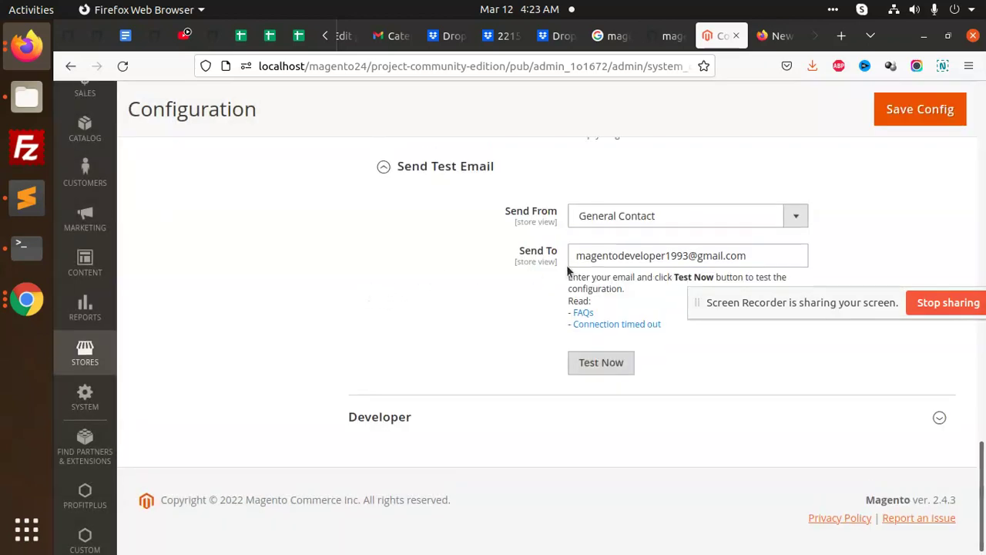
# Replace the SMTP password with the re-typed password and save the configuration.
pyautogui.doubleClick(595, 225)
pyautogui.press('BackSpace')
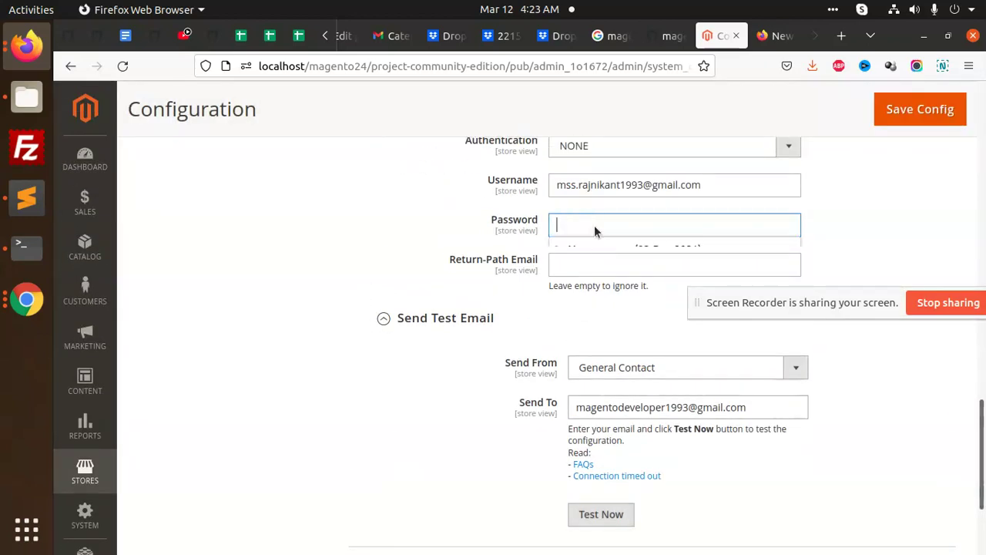
pyautogui.write('•••••')
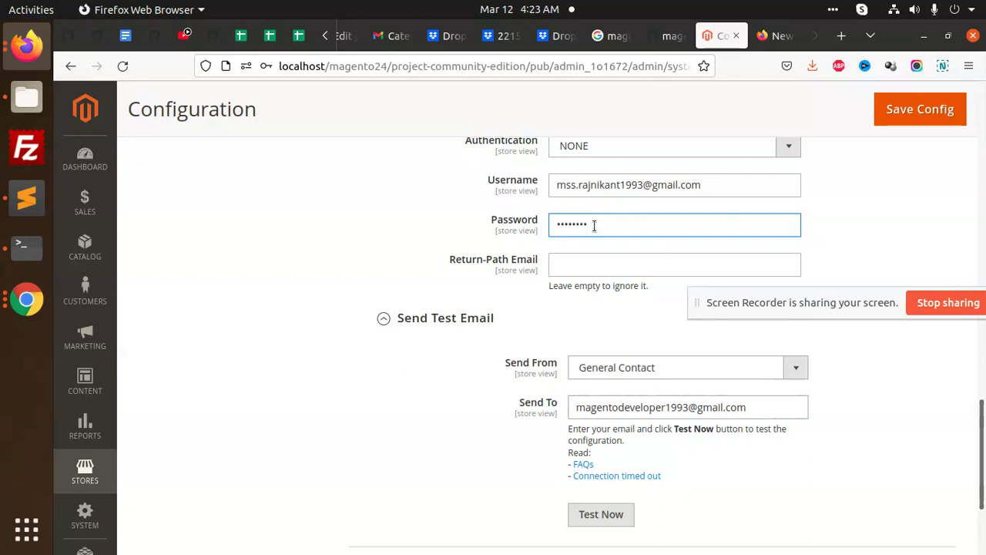
pyautogui.click(894, 109)
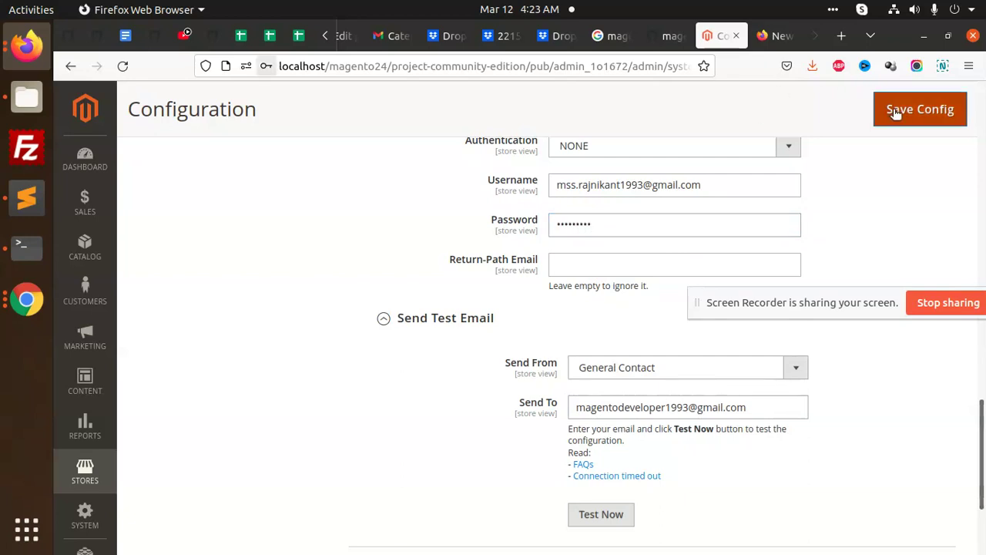
# Set SMTP Authentication to LOGIN, save the config, and open Cache Management in a new tab.
pyautogui.scroll(-3, 562, 324)
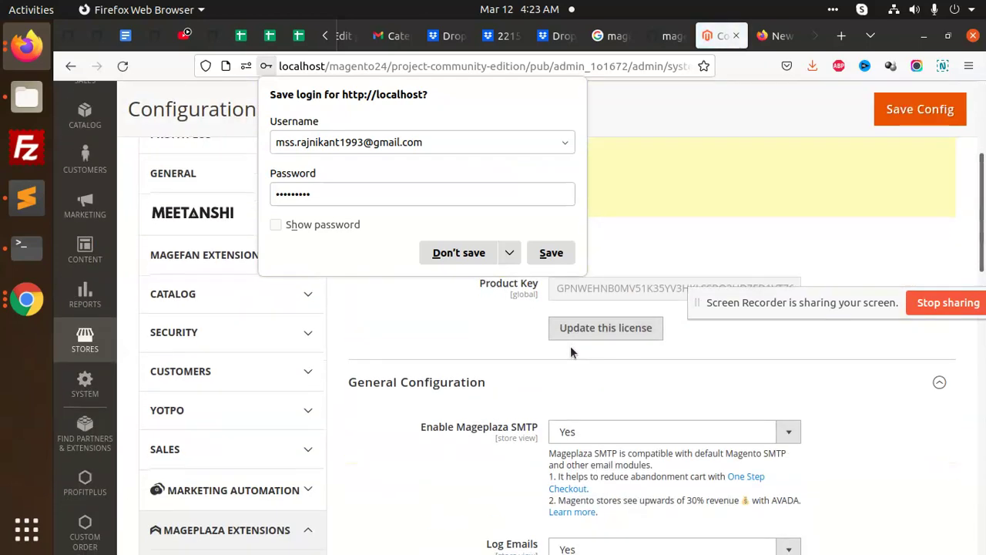
pyautogui.click(721, 246)
pyautogui.scroll(-6, 412, 403)
pyautogui.scroll(-5, 640, 342)
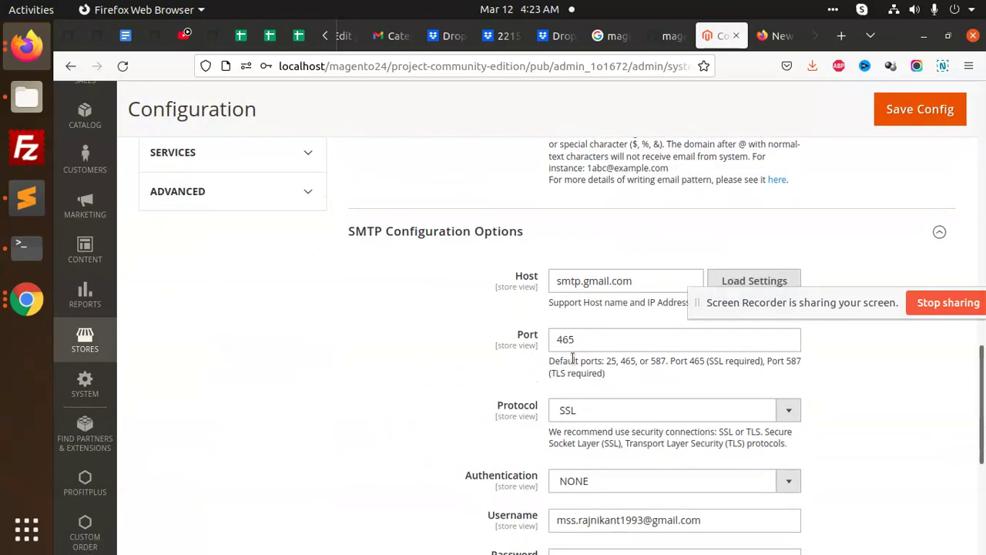
pyautogui.click(590, 249)
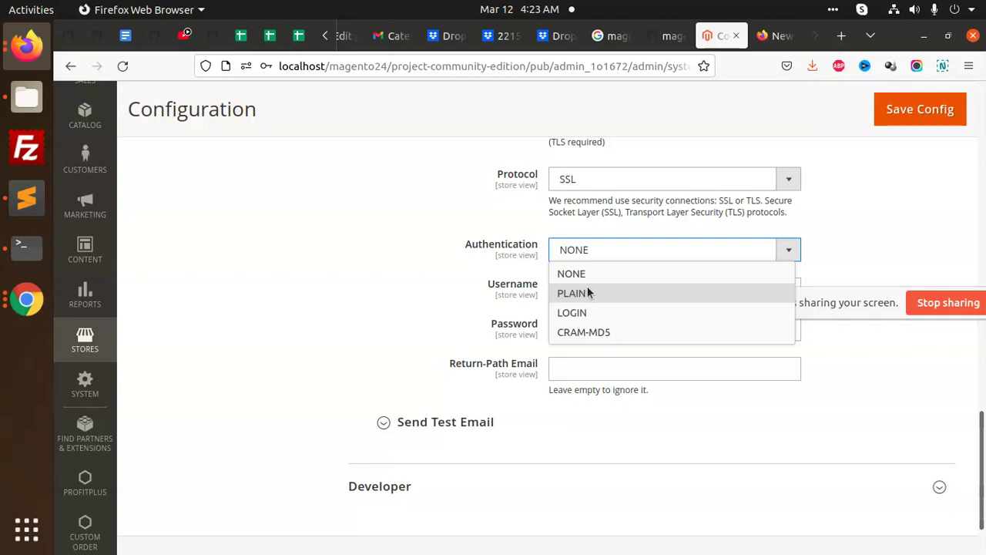
pyautogui.click(578, 312)
pyautogui.click(929, 112)
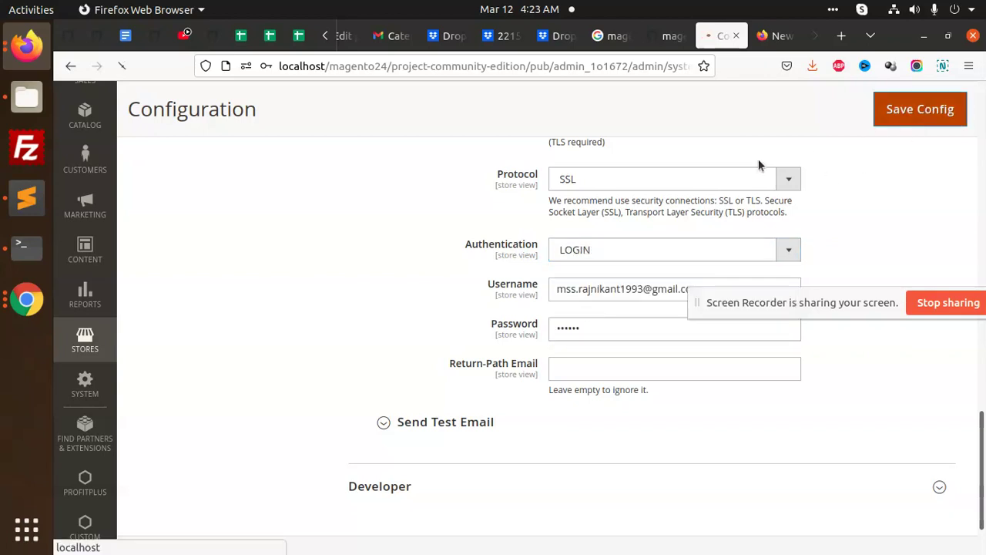
pyautogui.click(645, 98)
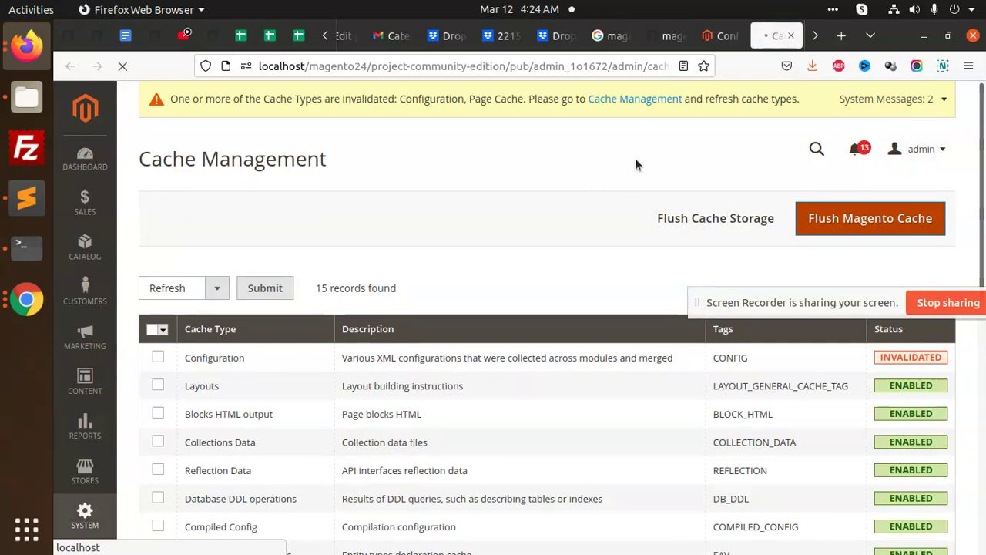
# Reload the SMTP configuration and send another test email from Send Test Email.
pyautogui.click(725, 39)
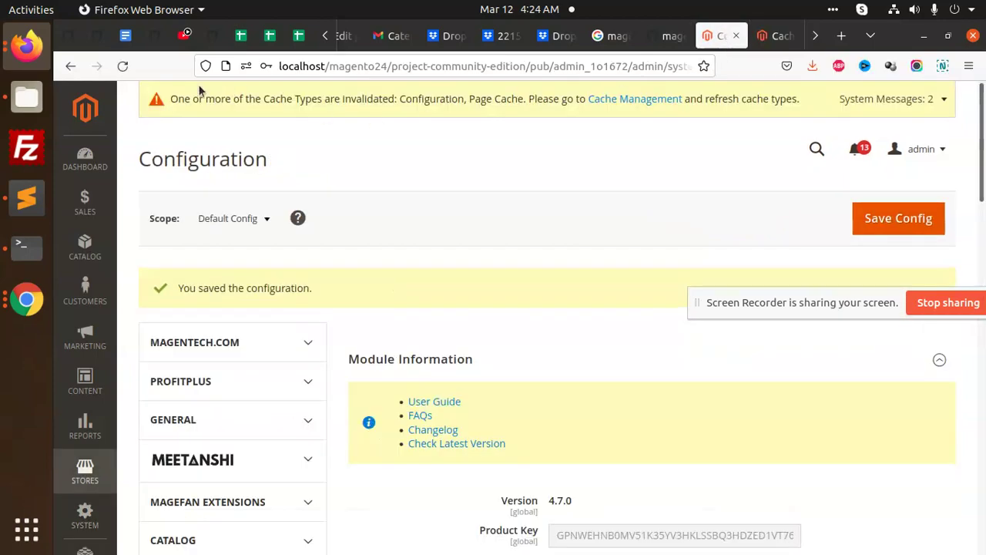
pyautogui.click(122, 65)
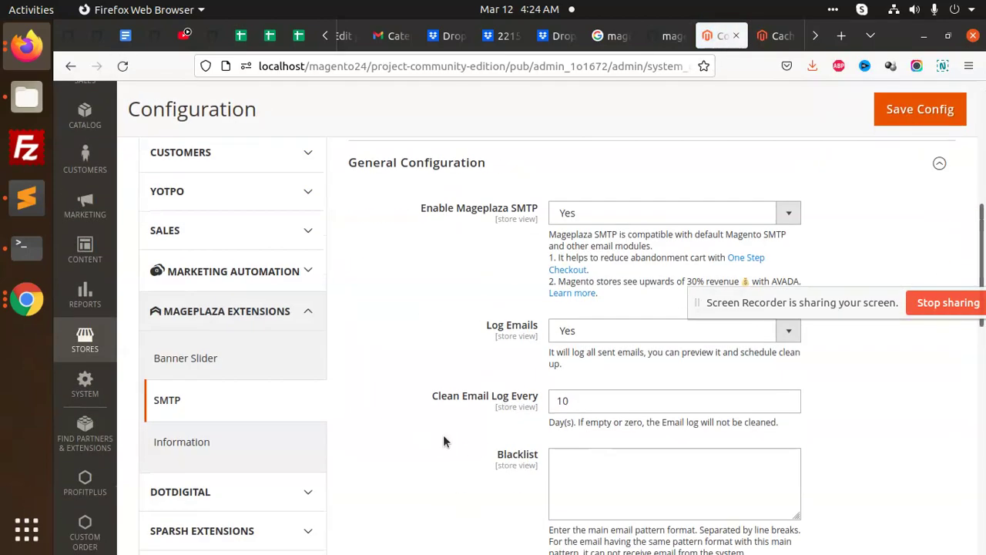
pyautogui.scroll(-10, 526, 381)
pyautogui.click(440, 350)
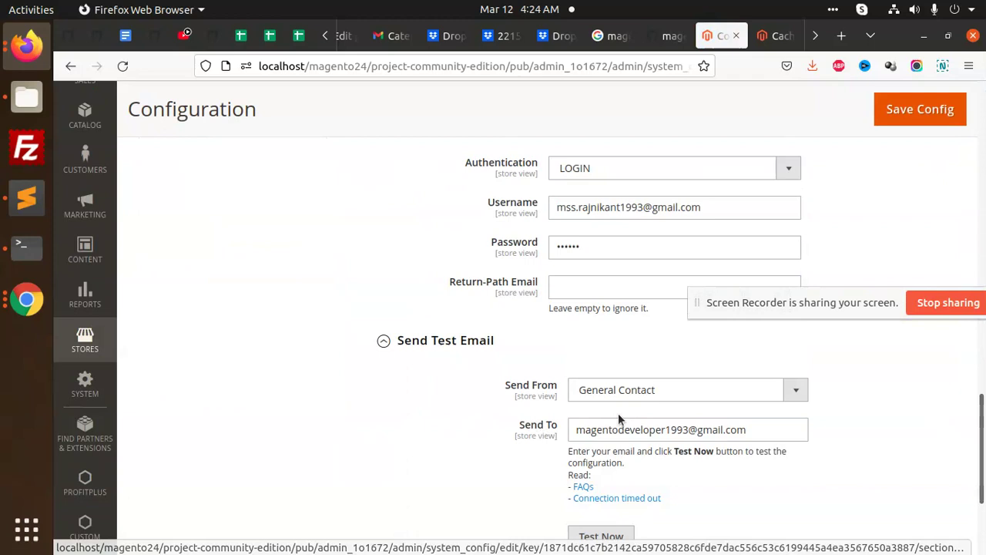
pyautogui.scroll(-3, 619, 413)
pyautogui.click(606, 372)
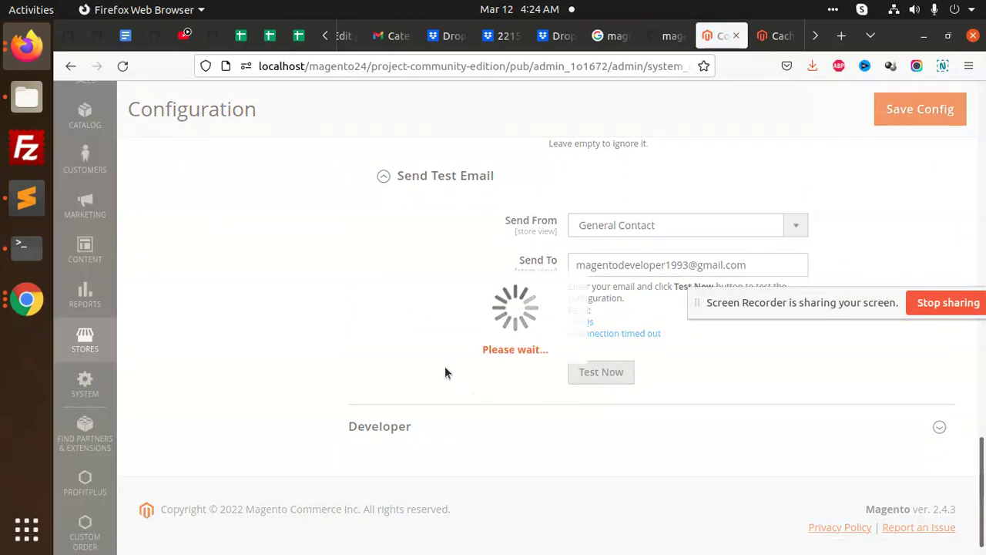
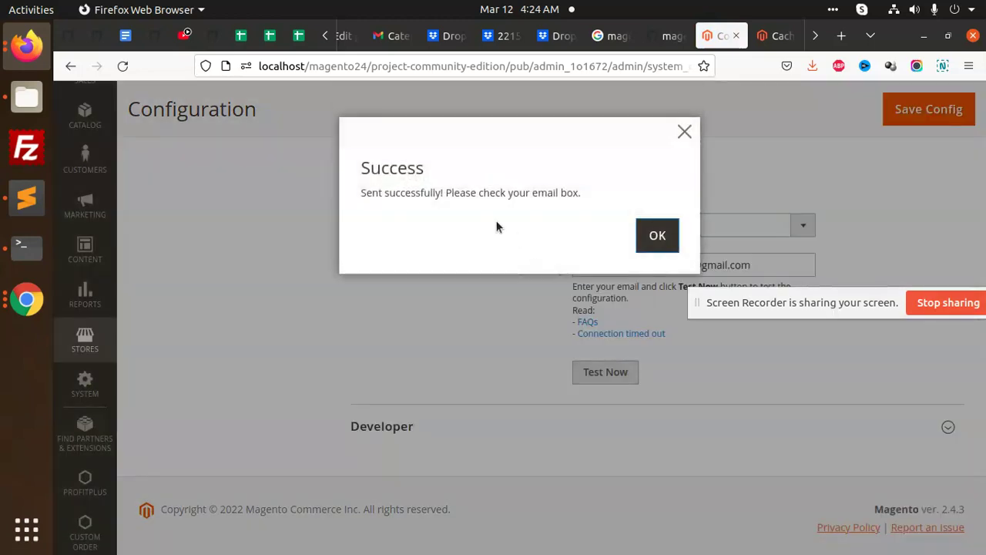
# Select a word in the 'test email sent successfully' message.
pyautogui.doubleClick(414, 193)
# Select the success message text, then close the test-email success modal.
pyautogui.doubleClick(459, 193)
pyautogui.tripleClick(459, 193)
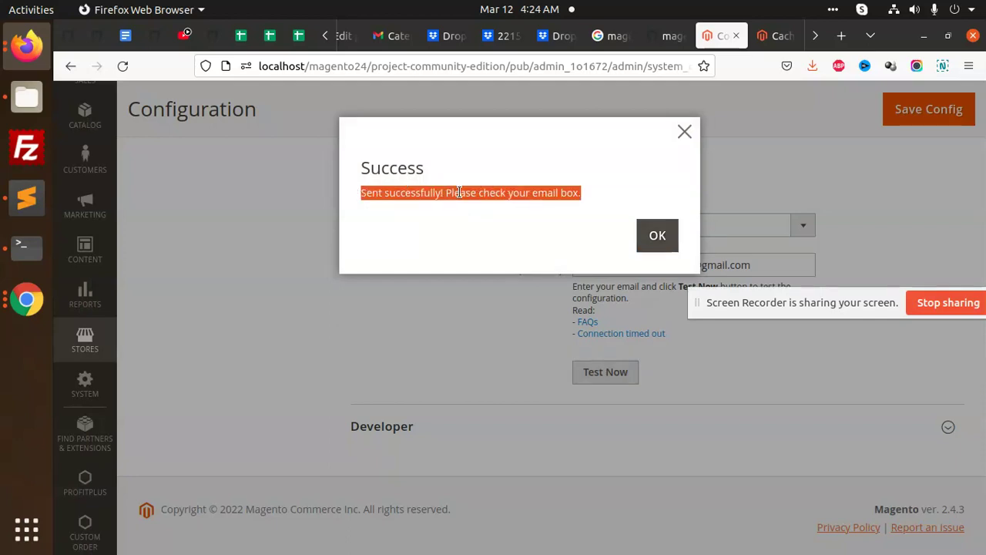
pyautogui.click(445, 174)
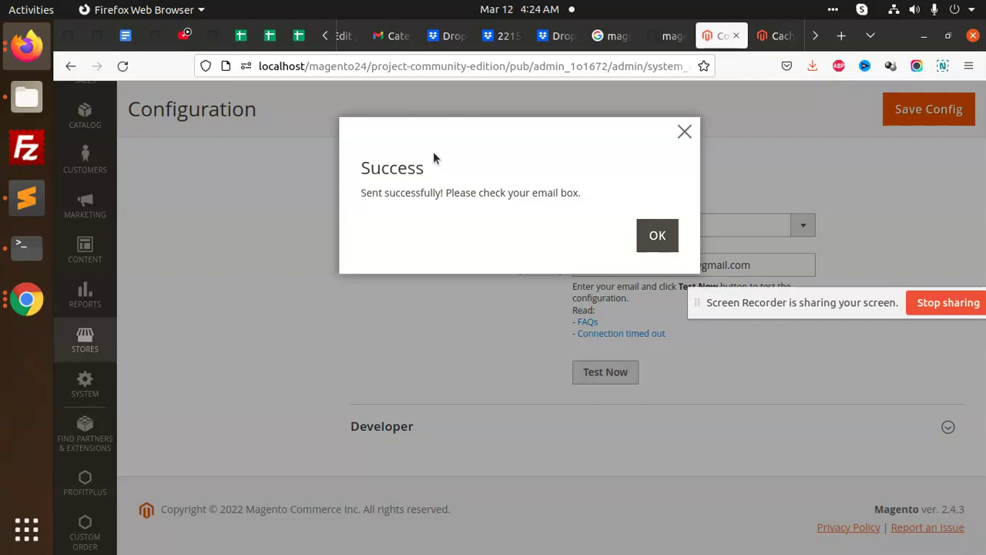
pyautogui.click(685, 131)
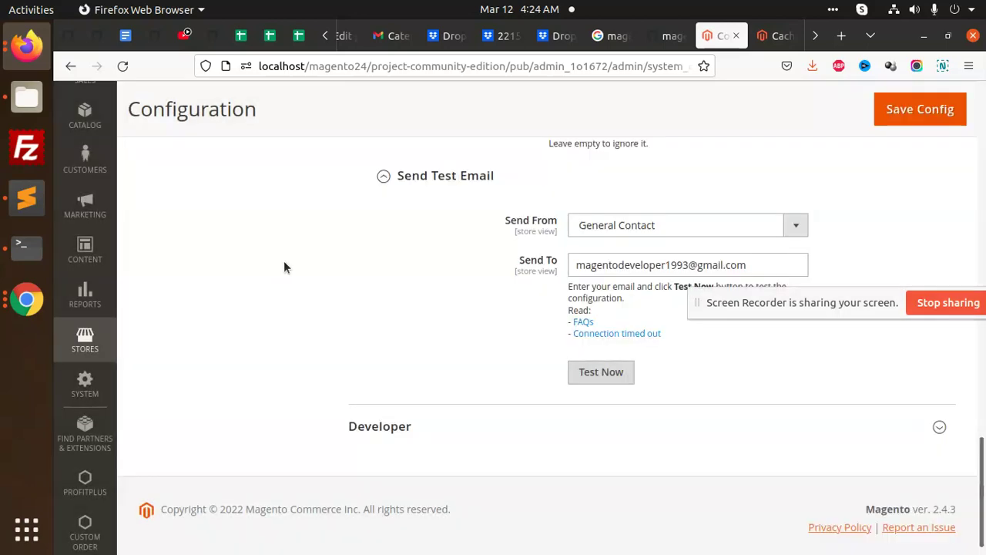
# Expand the CUSTOMERS group and go to Customer Configuration.
pyautogui.scroll(9, 277, 279)
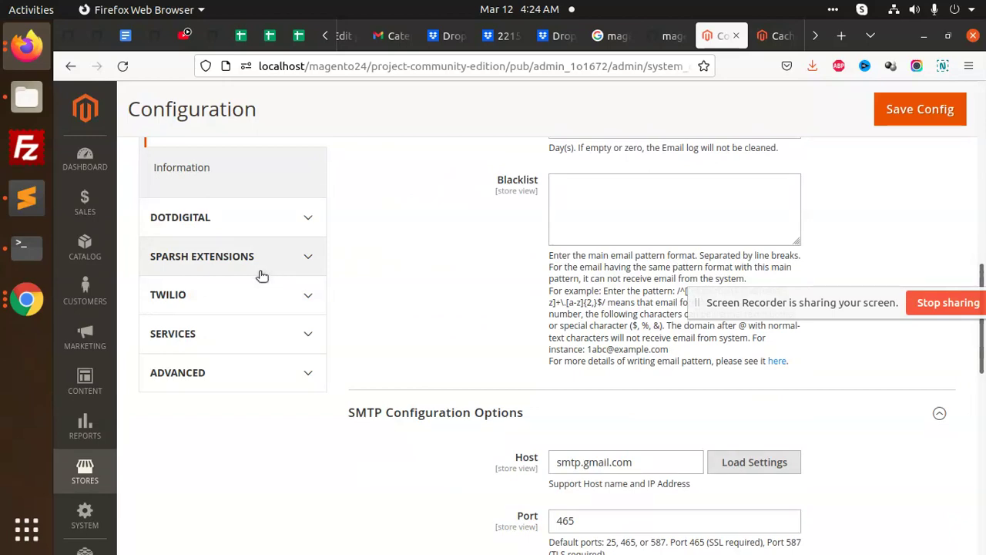
pyautogui.scroll(6, 262, 270)
pyautogui.scroll(2, 262, 271)
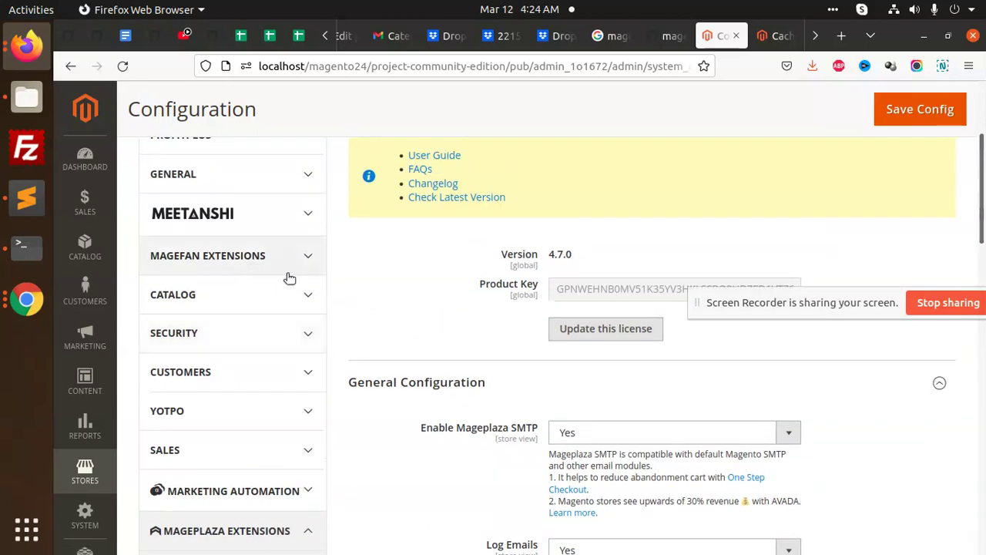
pyautogui.click(249, 374)
pyautogui.scroll(-1, 264, 325)
pyautogui.scroll(-2, 231, 297)
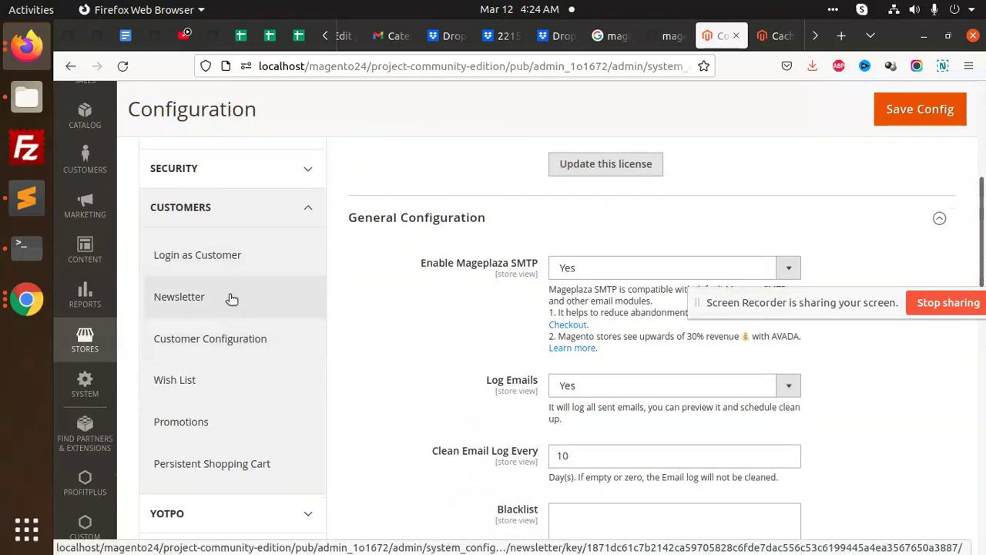
pyautogui.scroll(-2, 255, 291)
pyautogui.scroll(2, 240, 310)
pyautogui.click(248, 339)
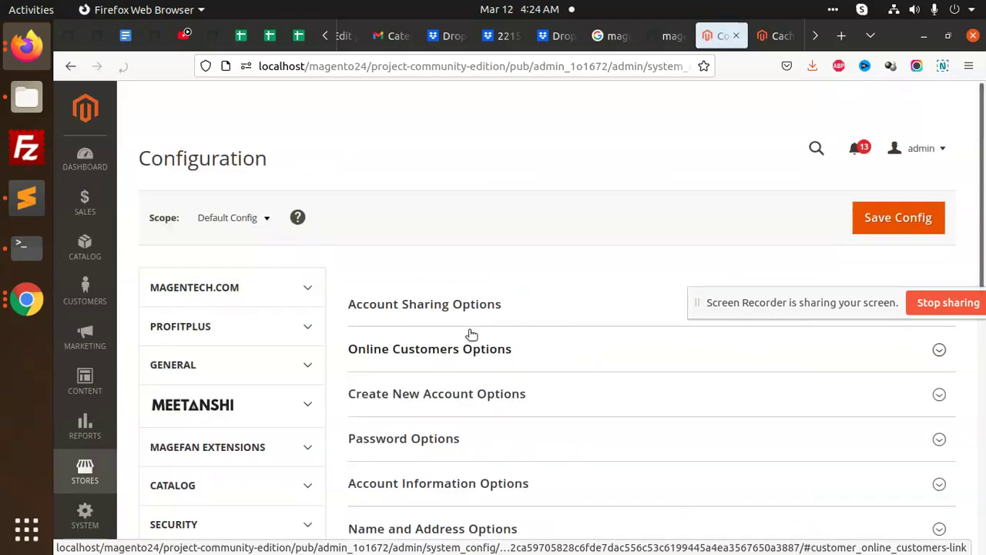
# Expand the Account Sharing Options and Create New Account Options sections.
pyautogui.scroll(-5, 501, 343)
pyautogui.scroll(3, 534, 279)
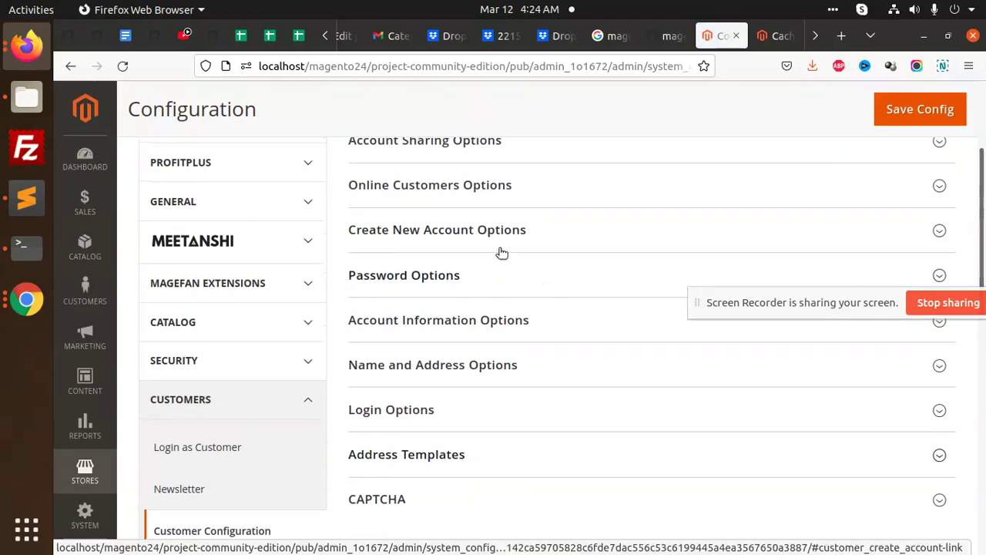
pyautogui.scroll(2, 502, 238)
pyautogui.click(502, 226)
pyautogui.scroll(-3, 416, 355)
pyautogui.scroll(1, 437, 341)
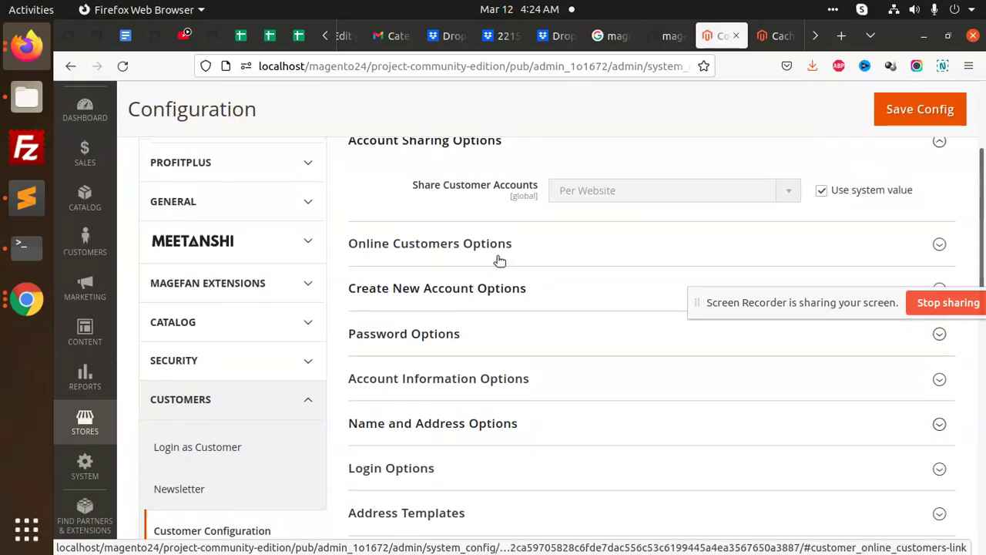
pyautogui.click(480, 289)
# Scroll down to Confirmation Link Email and untick its Use system value box.
pyautogui.scroll(-2, 462, 316)
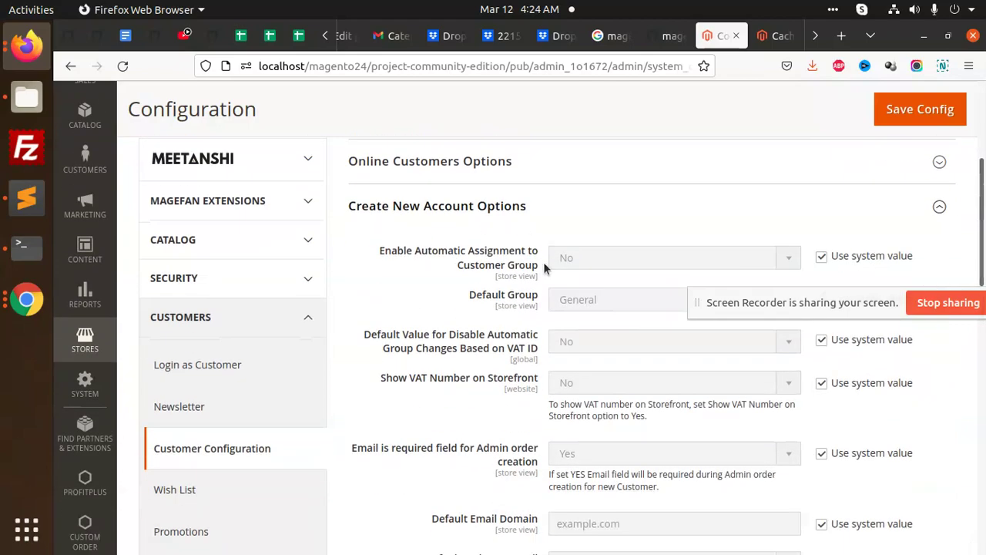
pyautogui.scroll(-5, 543, 262)
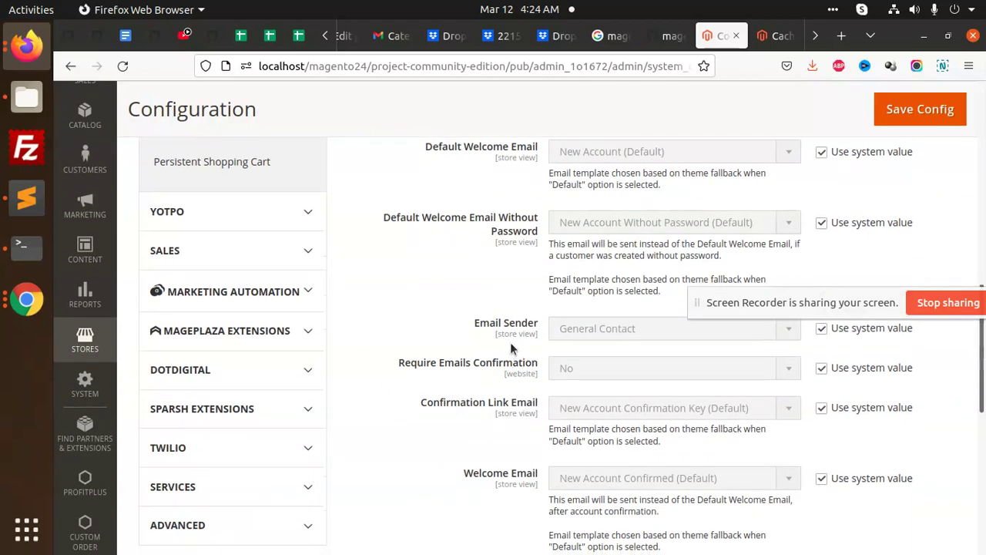
pyautogui.scroll(-3, 485, 331)
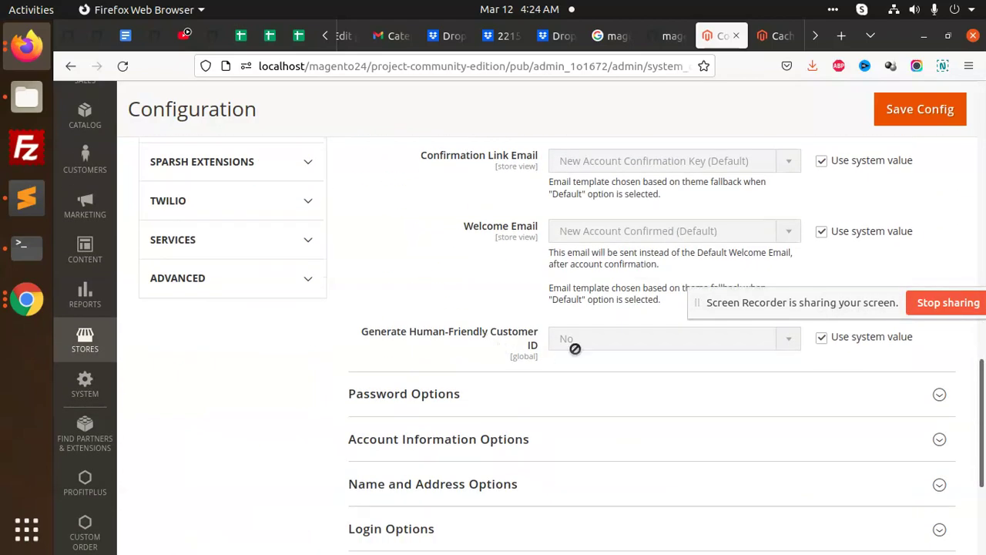
pyautogui.moveTo(773, 316); pyautogui.dragTo(757, 504)
pyautogui.scroll(1, 512, 372)
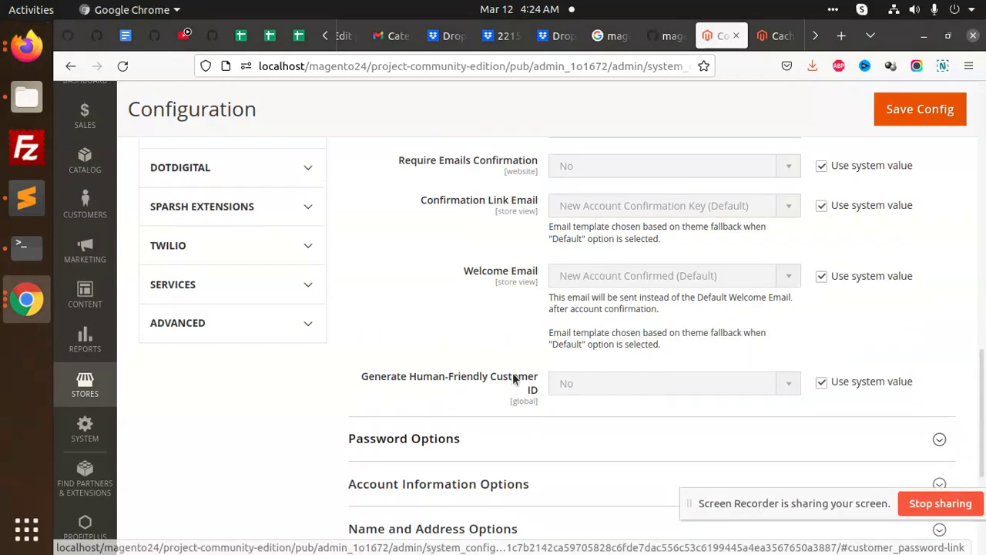
pyautogui.scroll(1, 495, 369)
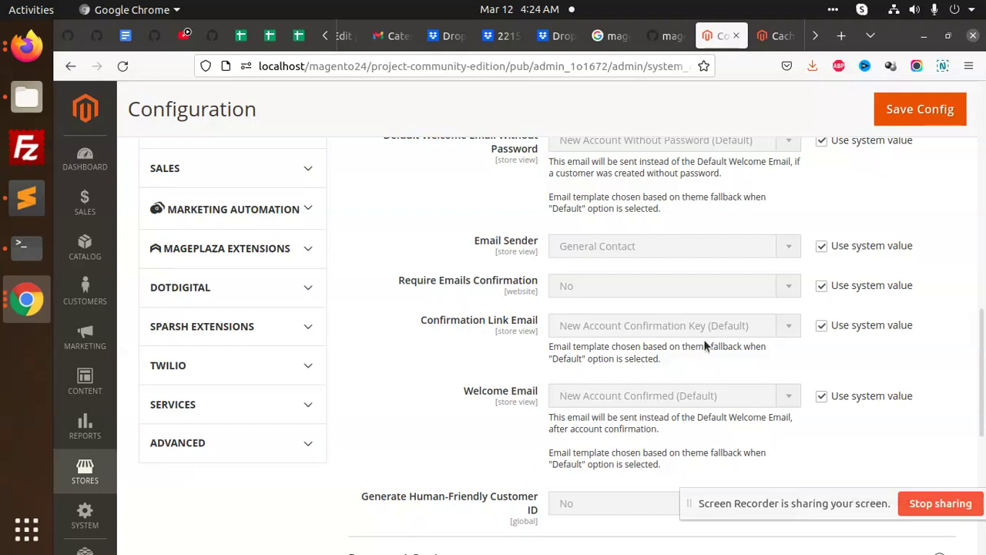
pyautogui.click(823, 325)
# Keep the default Confirmation Link Email and Welcome Email templates, with Welcome Email unlocked.
pyautogui.click(716, 325)
pyautogui.click(716, 327)
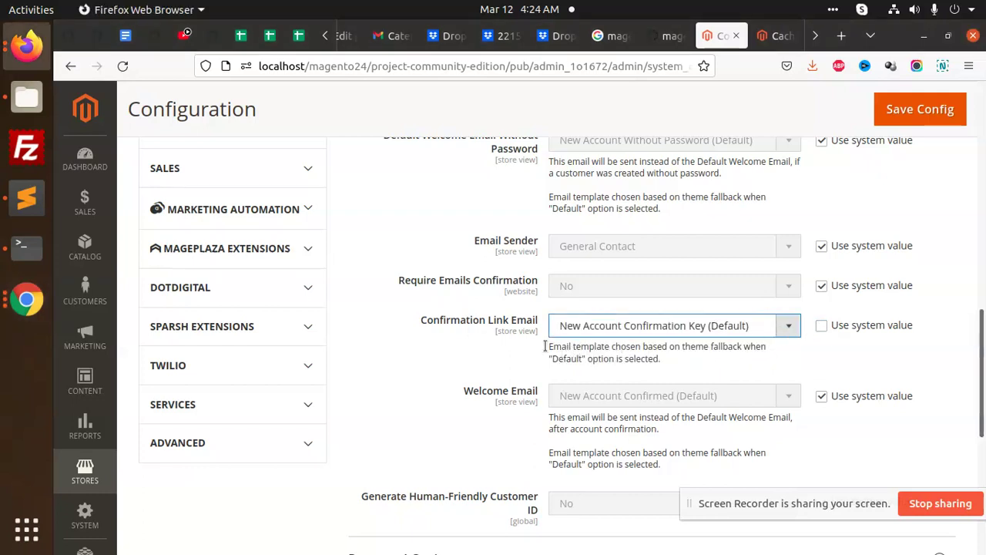
pyautogui.scroll(1, 465, 364)
pyautogui.scroll(-2, 500, 366)
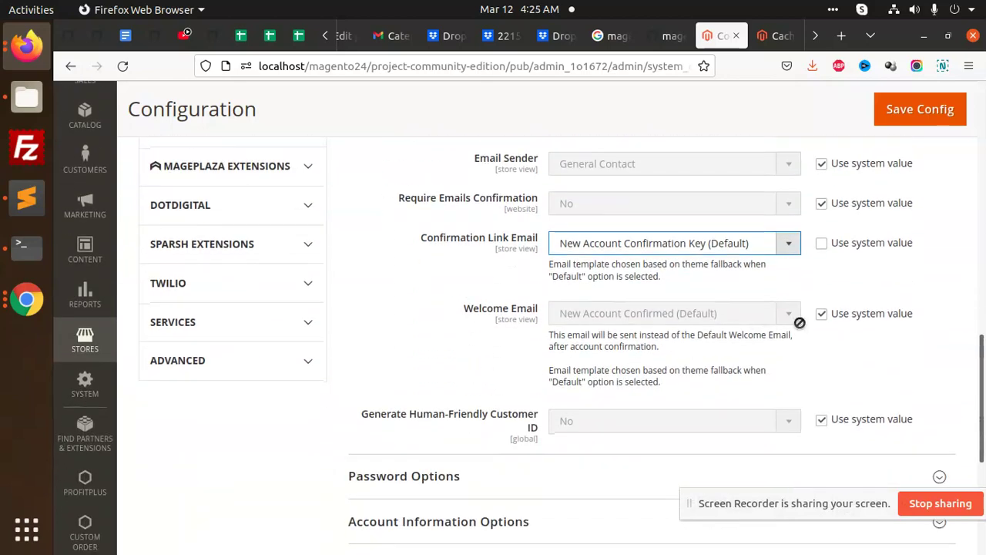
pyautogui.click(822, 314)
pyautogui.click(711, 314)
pyautogui.click(712, 315)
pyautogui.click(437, 342)
# Expand the Account Information, Login Options, Address Templates and CAPTCHA sections.
pyautogui.scroll(2, 436, 342)
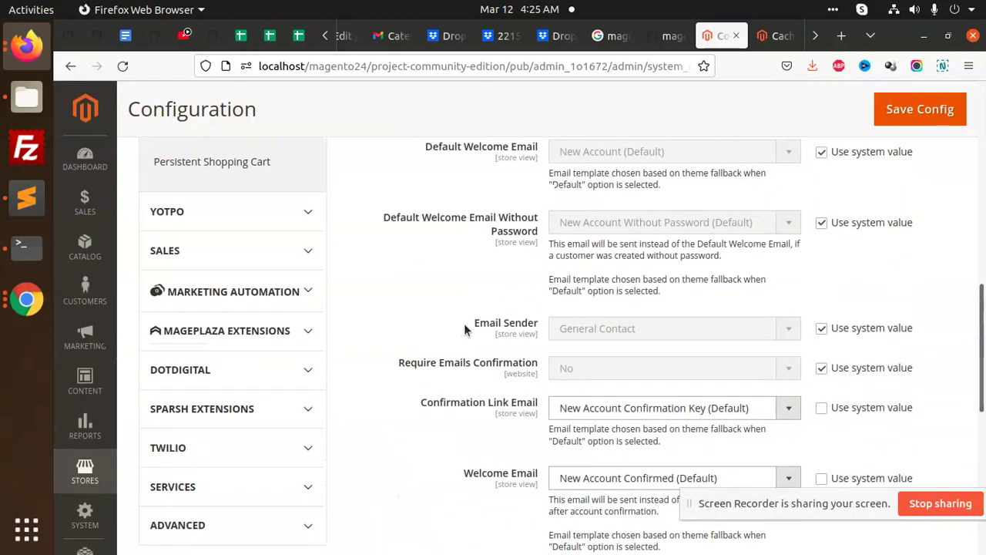
pyautogui.scroll(1, 464, 323)
pyautogui.scroll(1, 464, 330)
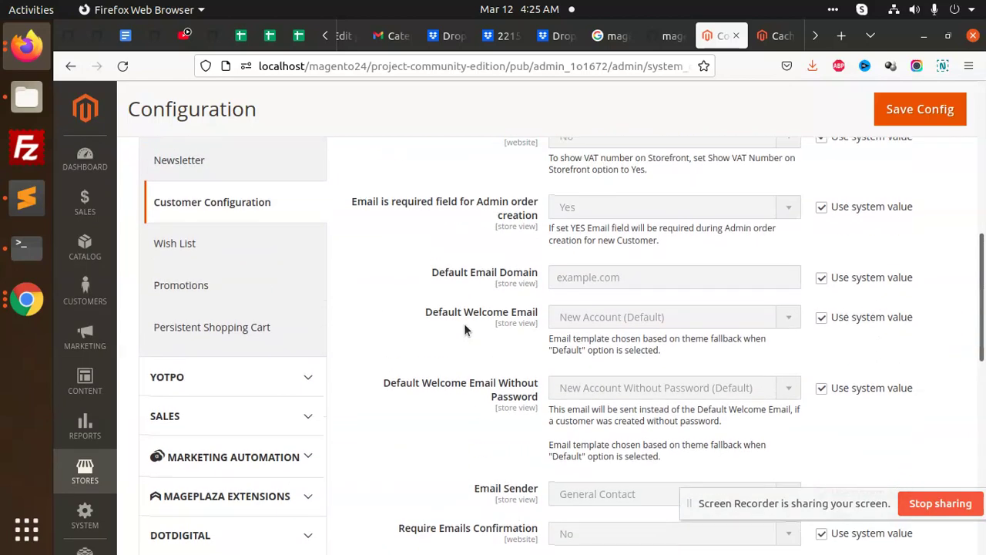
pyautogui.scroll(1, 464, 330)
pyautogui.scroll(1, 464, 330)
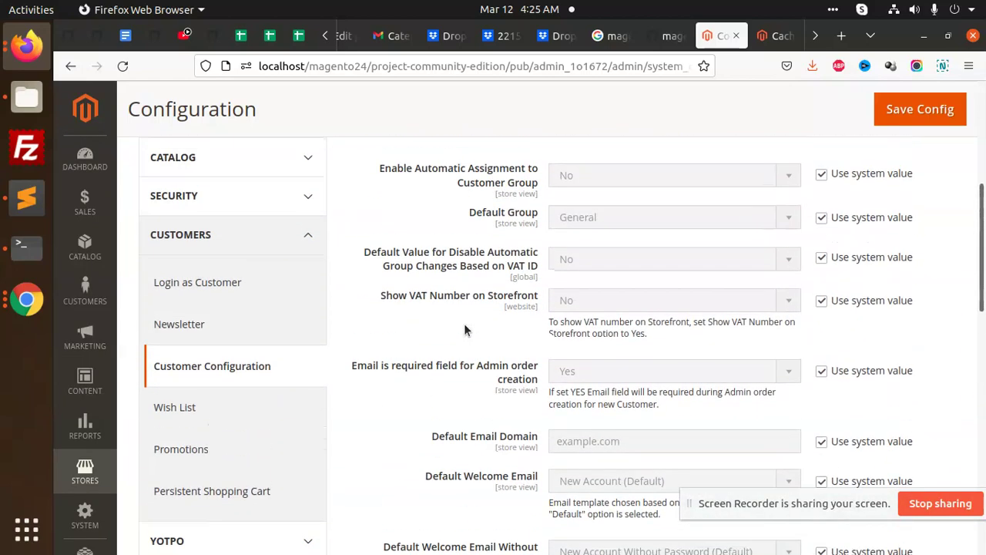
pyautogui.scroll(1, 464, 330)
pyautogui.scroll(-6, 449, 370)
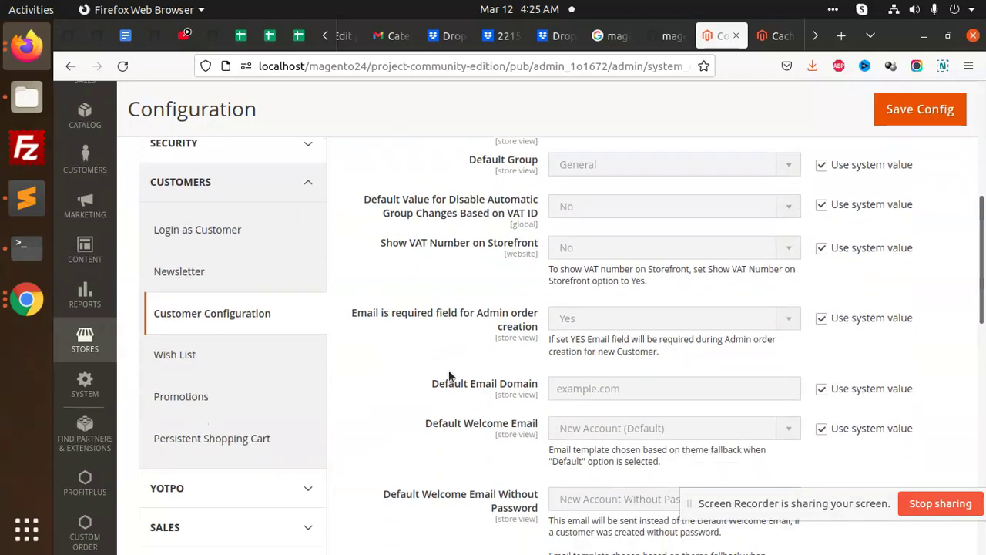
pyautogui.scroll(-3, 450, 370)
pyautogui.click(453, 367)
pyautogui.scroll(-2, 478, 362)
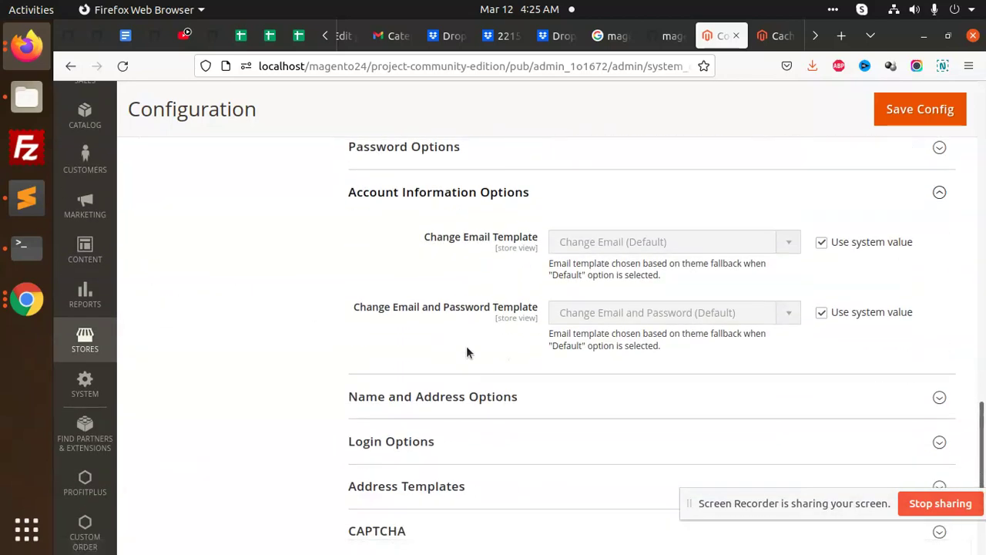
pyautogui.click(405, 448)
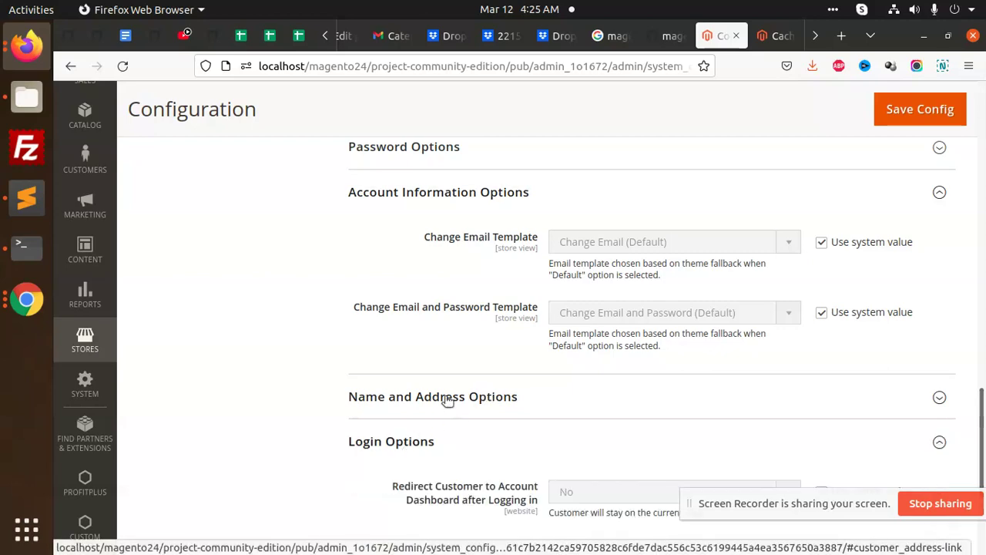
pyautogui.scroll(-3, 447, 398)
pyautogui.click(429, 373)
pyautogui.scroll(-5, 420, 376)
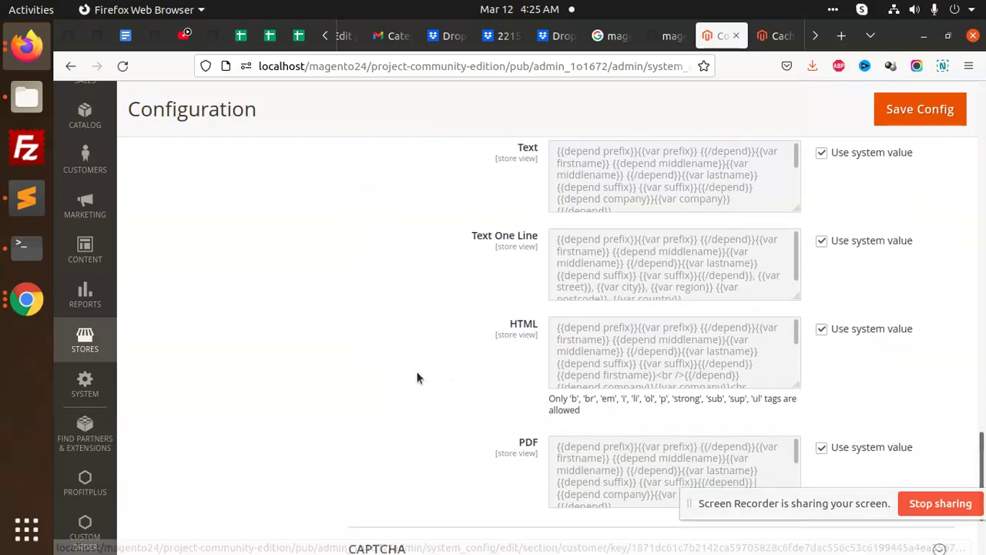
pyautogui.click(424, 376)
pyautogui.scroll(-7, 416, 374)
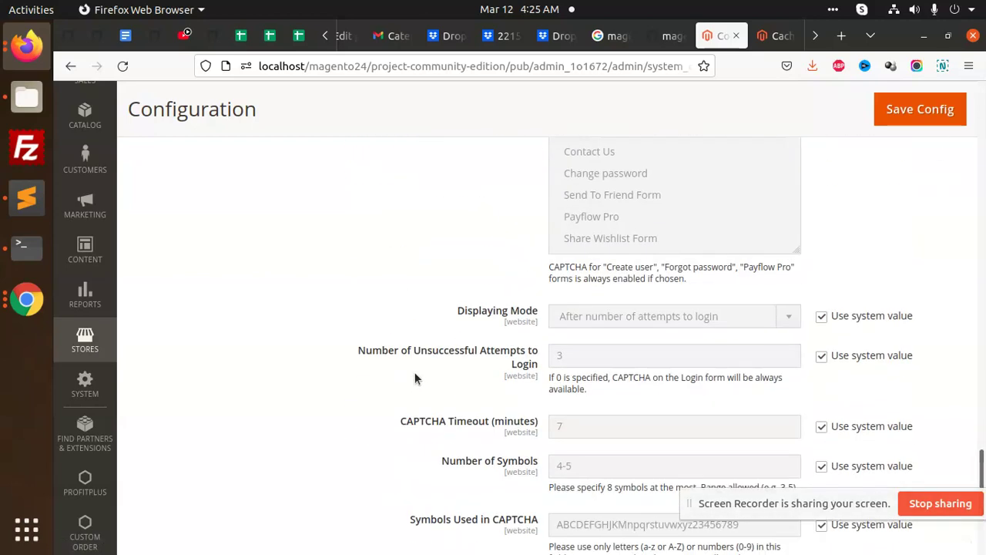
# Expand Online Customers Options and scroll back to Require Emails Confirmation.
pyautogui.scroll(15, 391, 376)
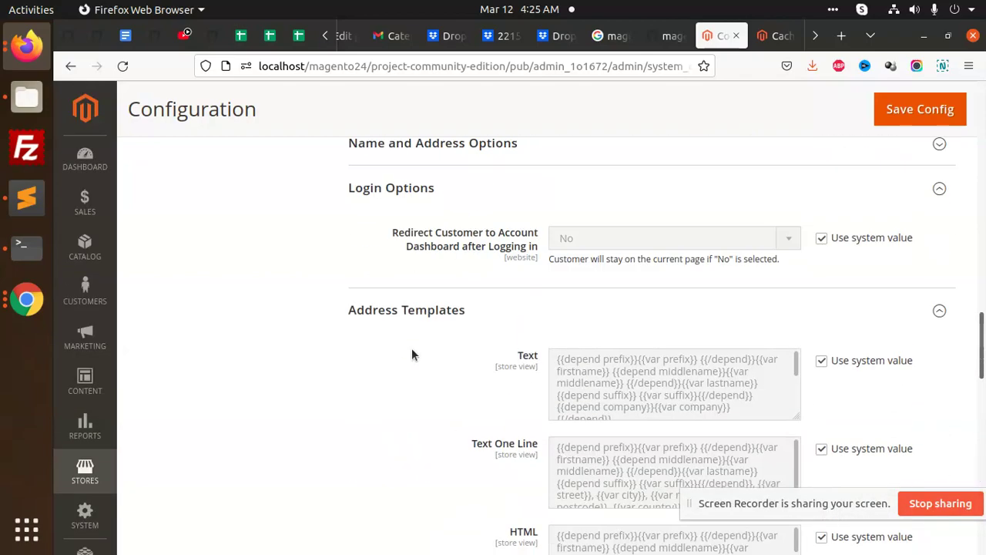
pyautogui.scroll(10, 470, 339)
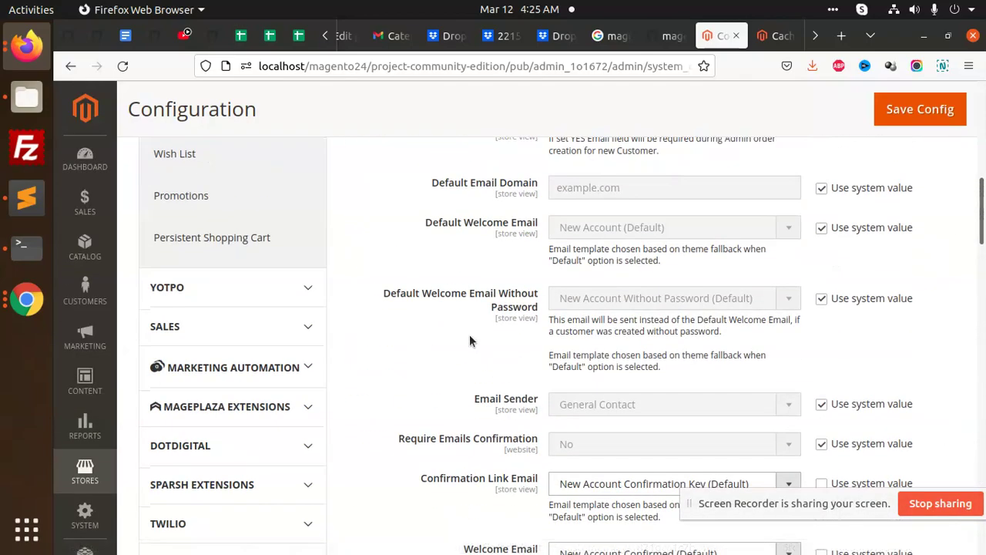
pyautogui.scroll(2, 469, 340)
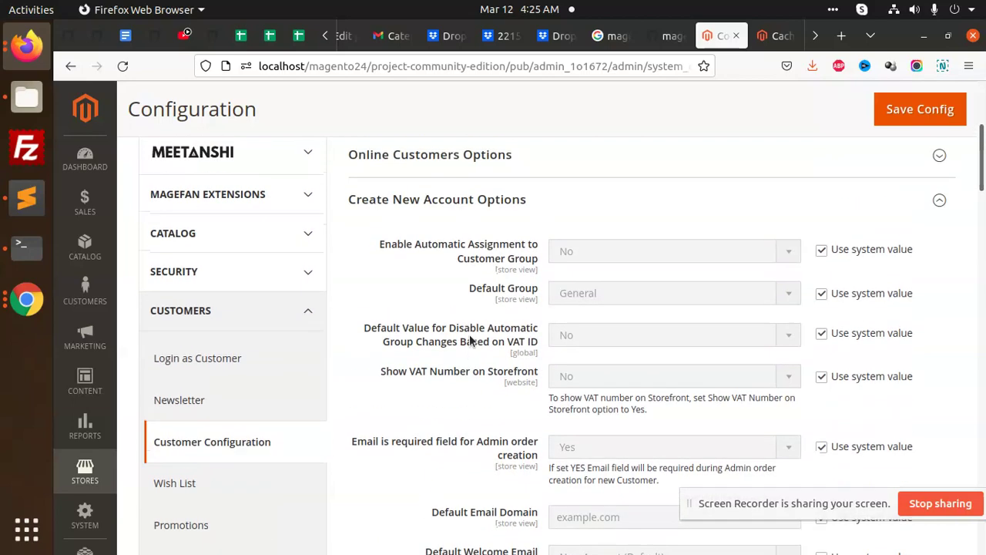
pyautogui.scroll(4, 469, 339)
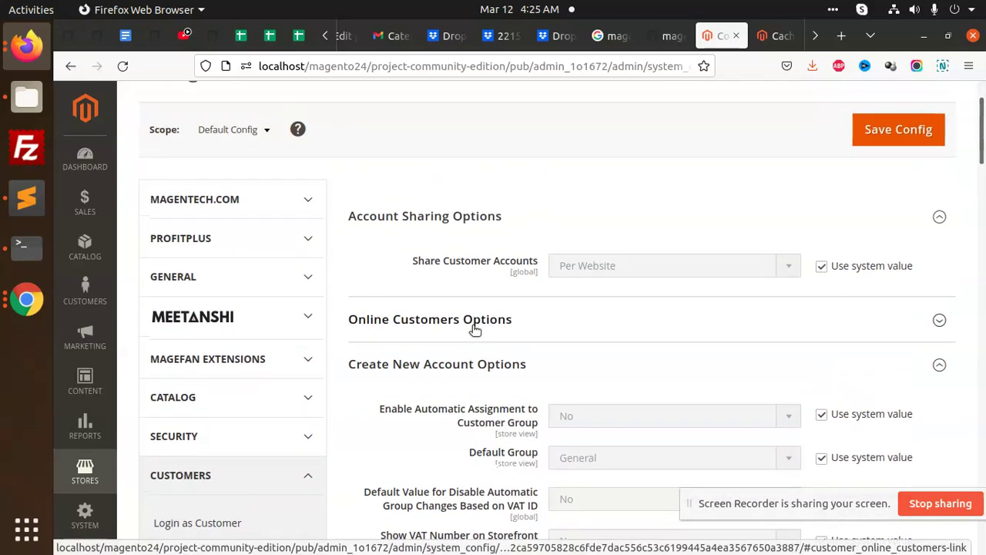
pyautogui.click(478, 326)
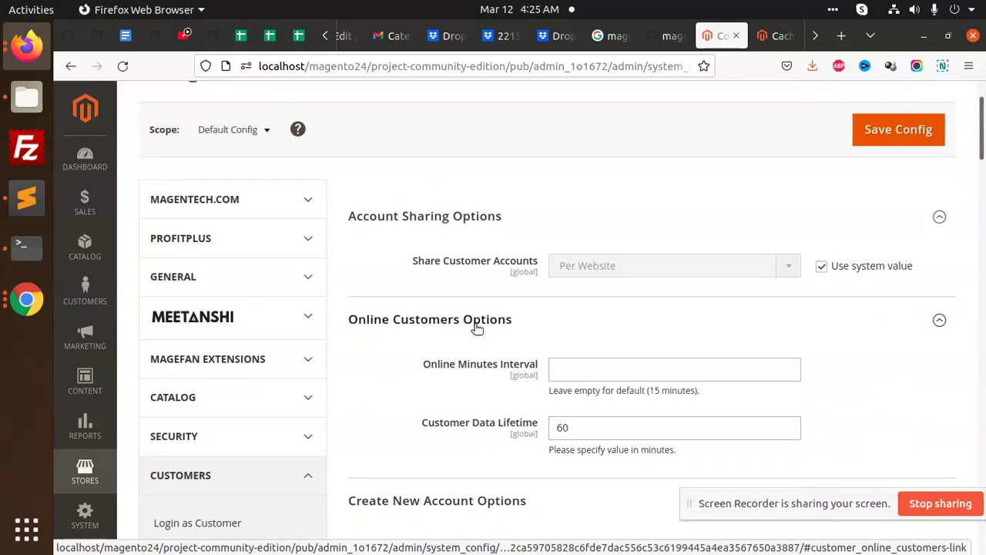
pyautogui.scroll(-10, 471, 336)
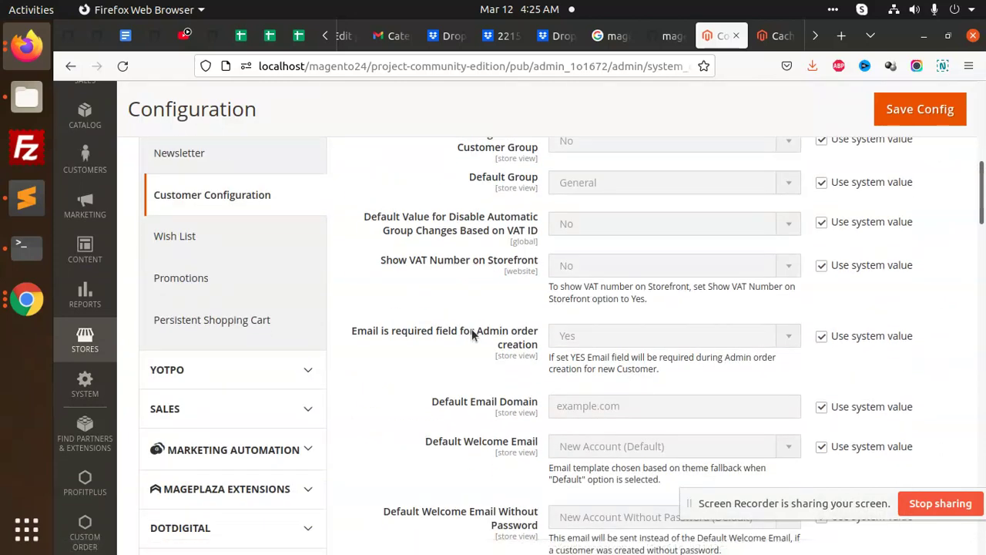
pyautogui.scroll(-2, 472, 331)
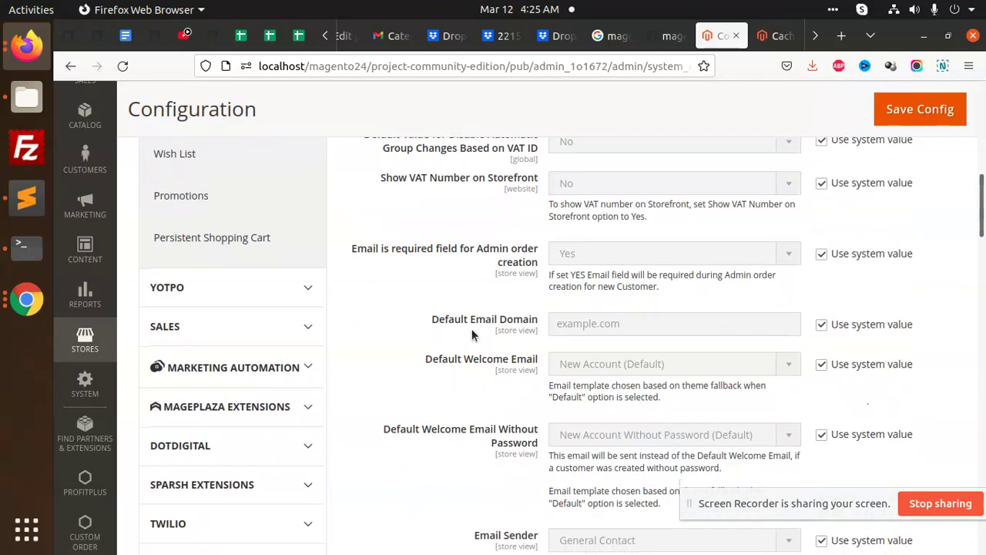
pyautogui.scroll(2, 457, 277)
pyautogui.scroll(-4, 455, 279)
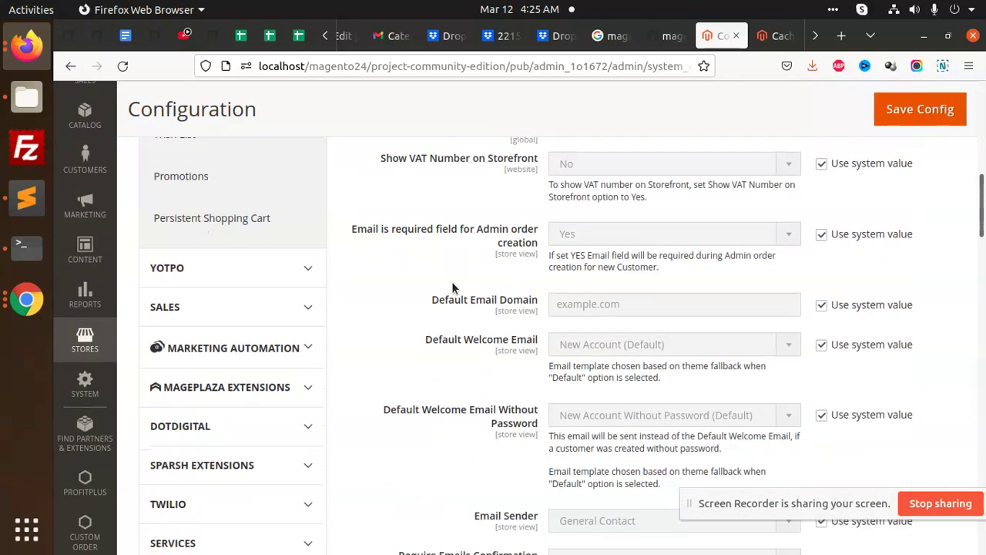
pyautogui.scroll(-2, 454, 343)
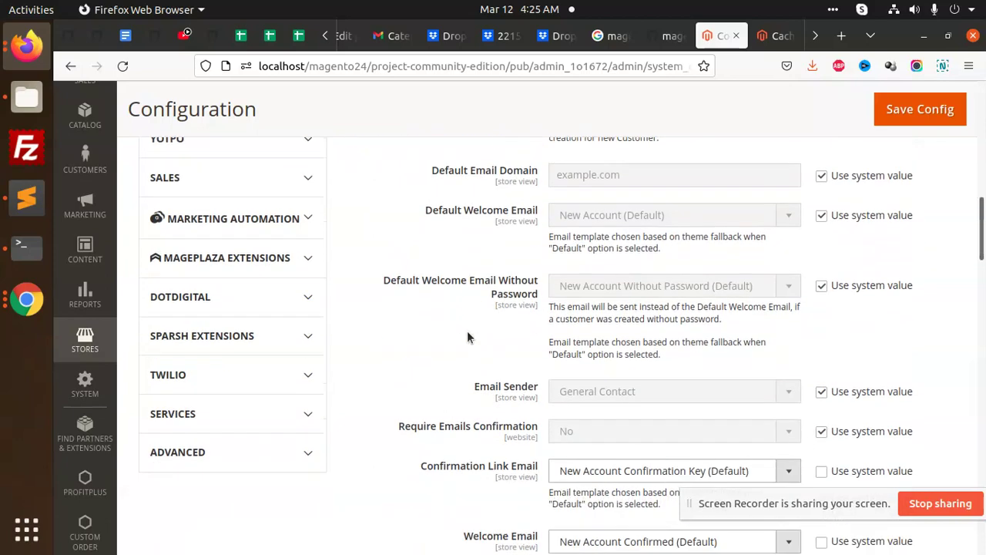
pyautogui.scroll(-6, 490, 379)
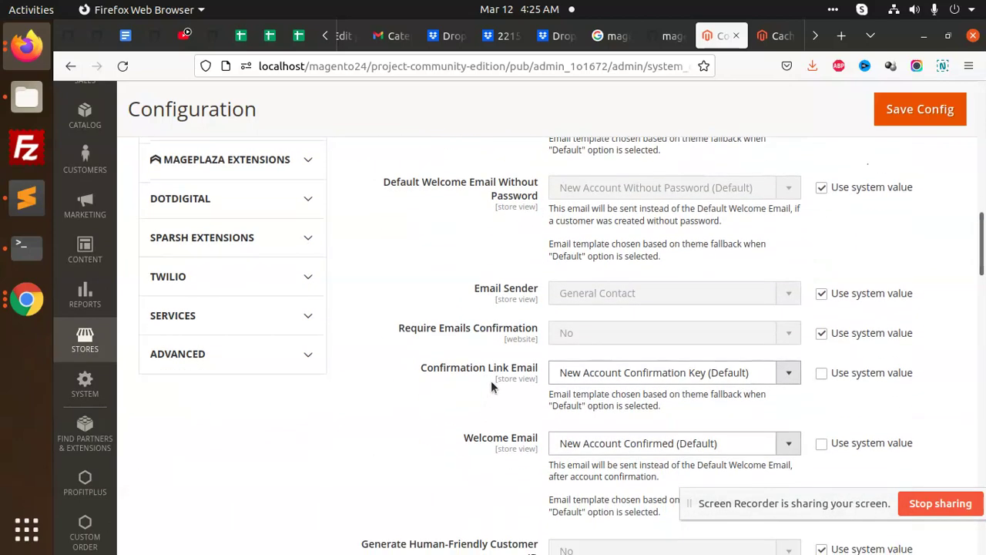
pyautogui.scroll(4, 470, 351)
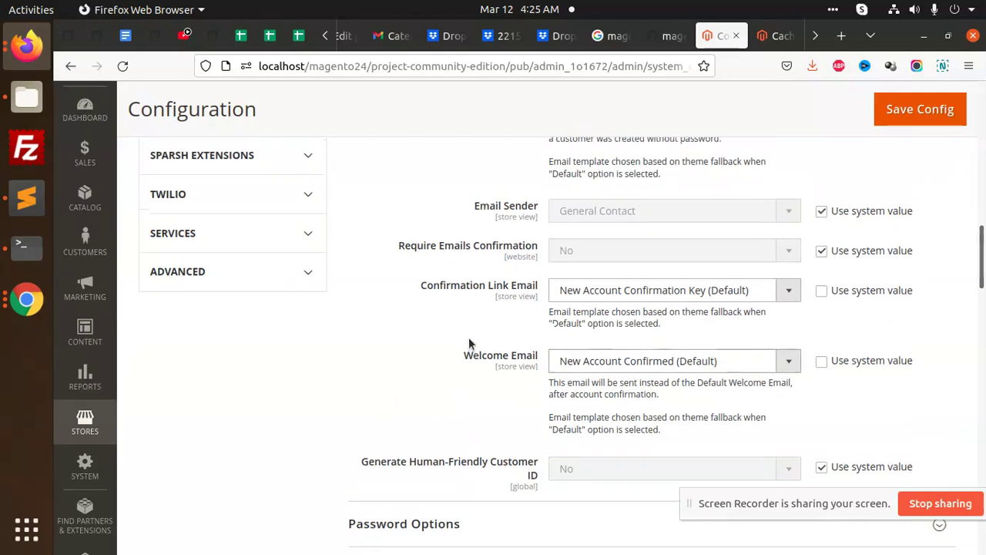
# Set Require Emails Confirmation to Yes, save the configuration, and flush the Magento cache.
pyautogui.click(821, 333)
pyautogui.click(574, 333)
pyautogui.click(569, 353)
pyautogui.click(894, 109)
pyautogui.click(659, 101)
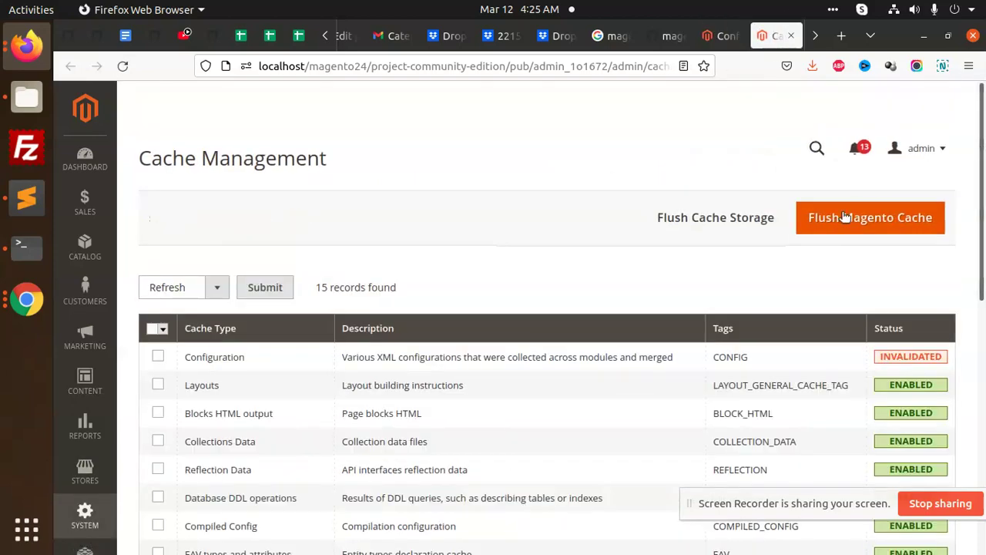
pyautogui.click(845, 217)
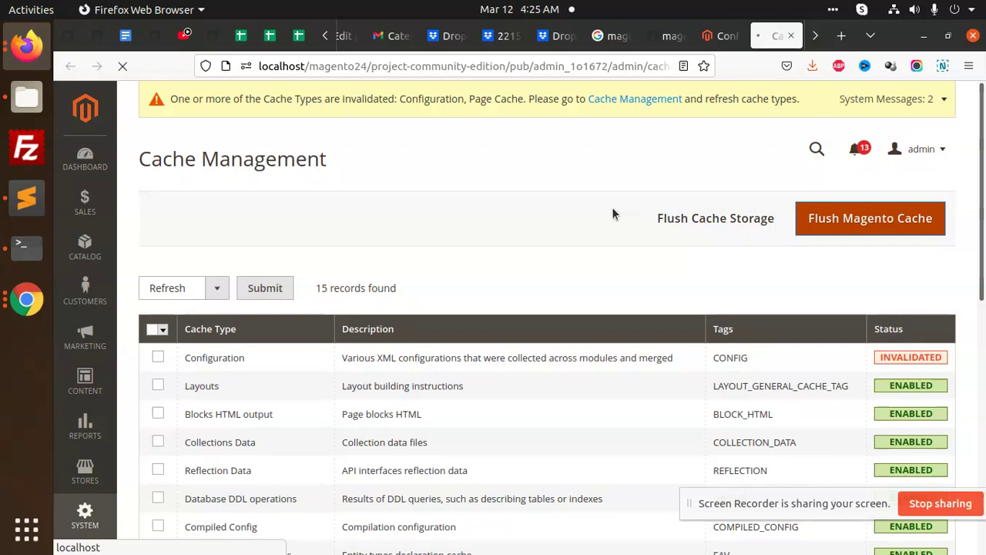
# Copy the storefront base URL and load it in a new browser tab.
pyautogui.click(531, 67)
pyautogui.moveTo(531, 66); pyautogui.dragTo(243, 71)
pyautogui.hotkey('ctrl', 'c')
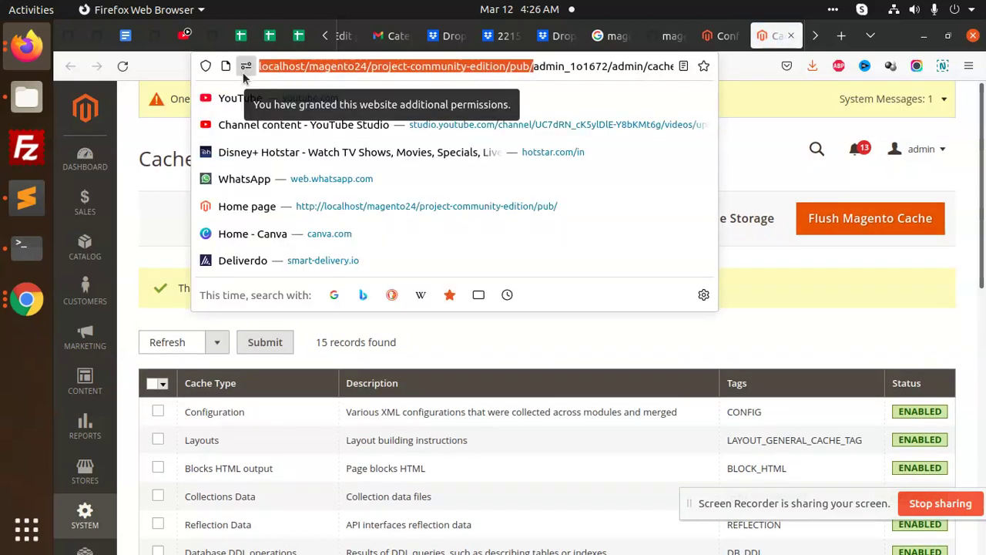
pyautogui.click(838, 36)
pyautogui.rightClick(556, 68)
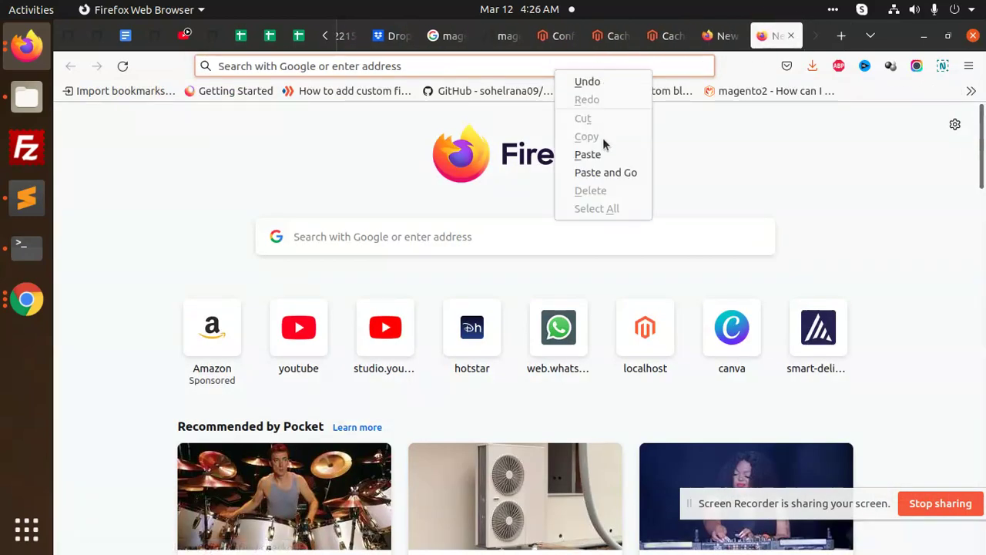
pyautogui.click(601, 171)
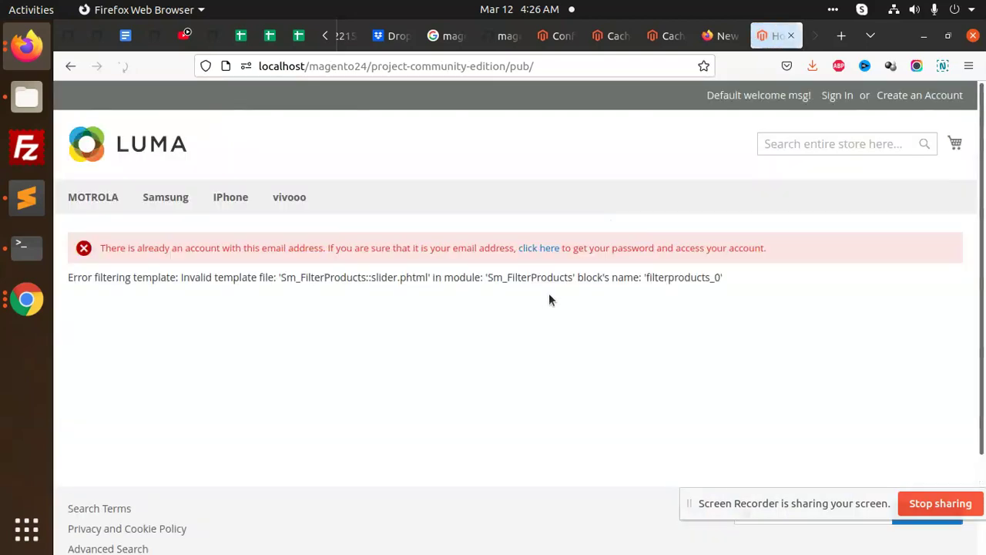
# Open the Create an Account form and enter the customer's first and last name.
pyautogui.click(913, 96)
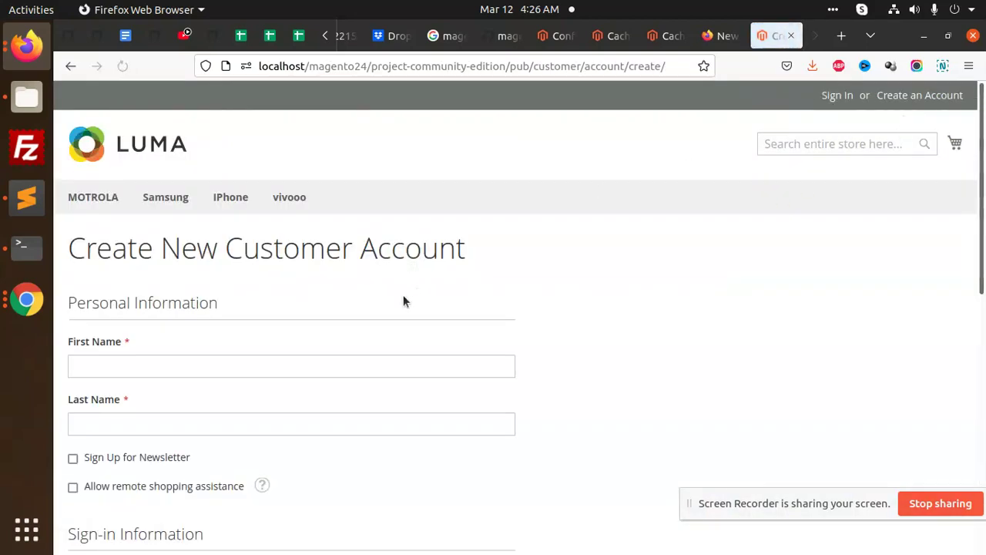
pyautogui.scroll(-2, 308, 278)
pyautogui.click(232, 273)
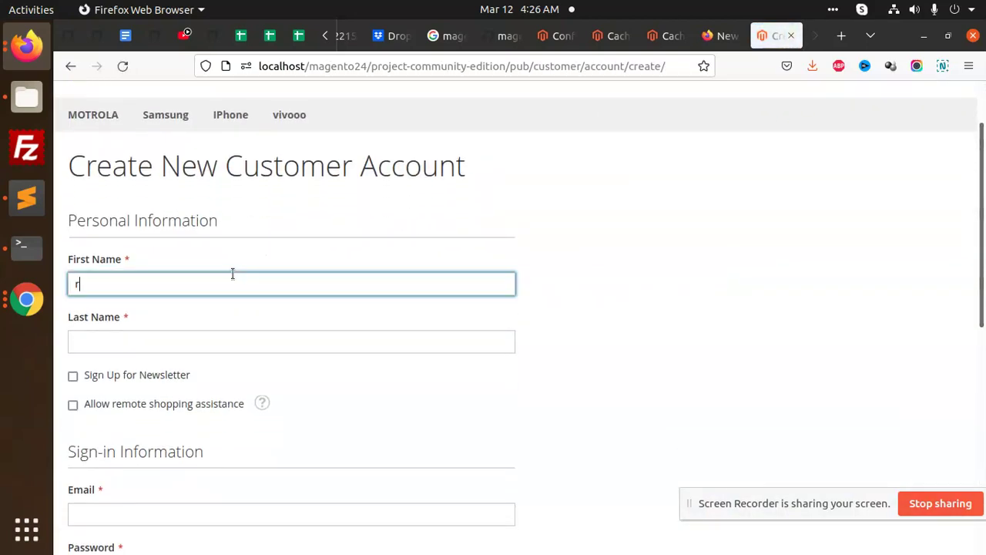
pyautogui.press('Tab')
pyautogui.scroll(-3, 272, 264)
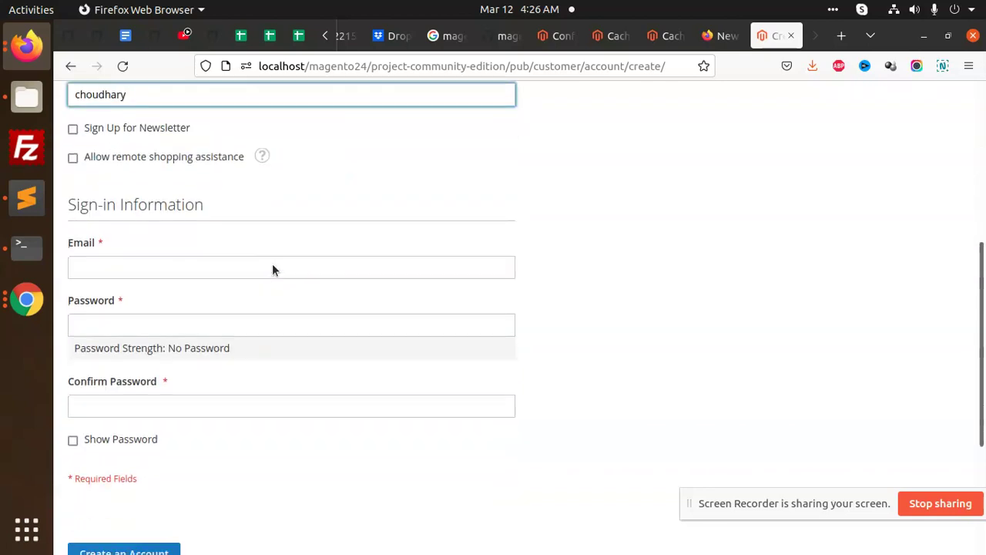
# Fill in the customer's email address, password and password confirmation, then submit the form.
pyautogui.click(175, 270)
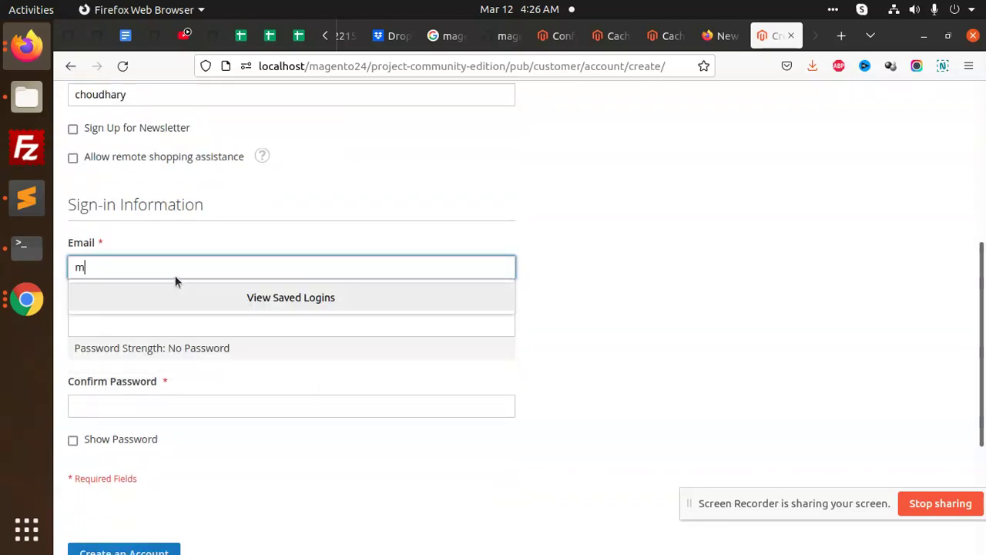
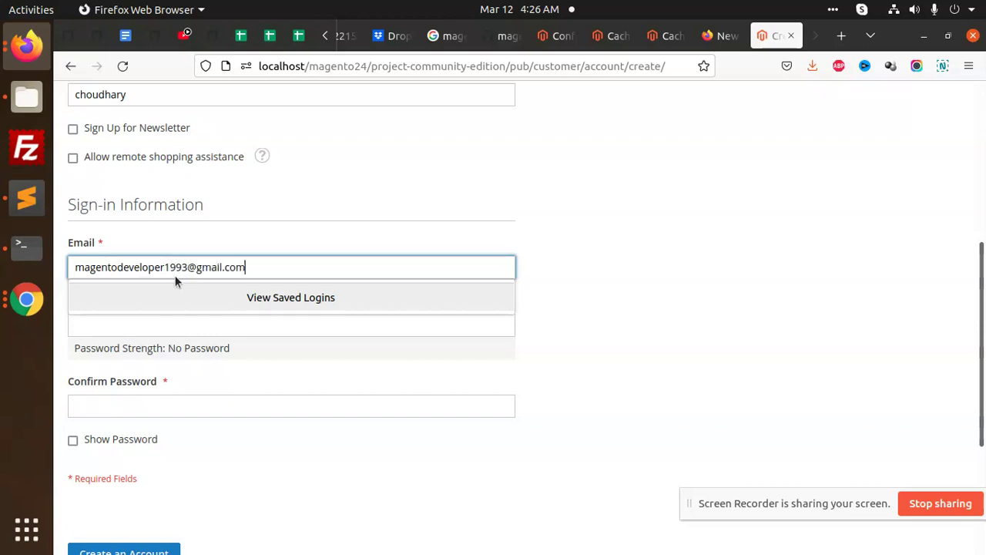
pyautogui.click(238, 328)
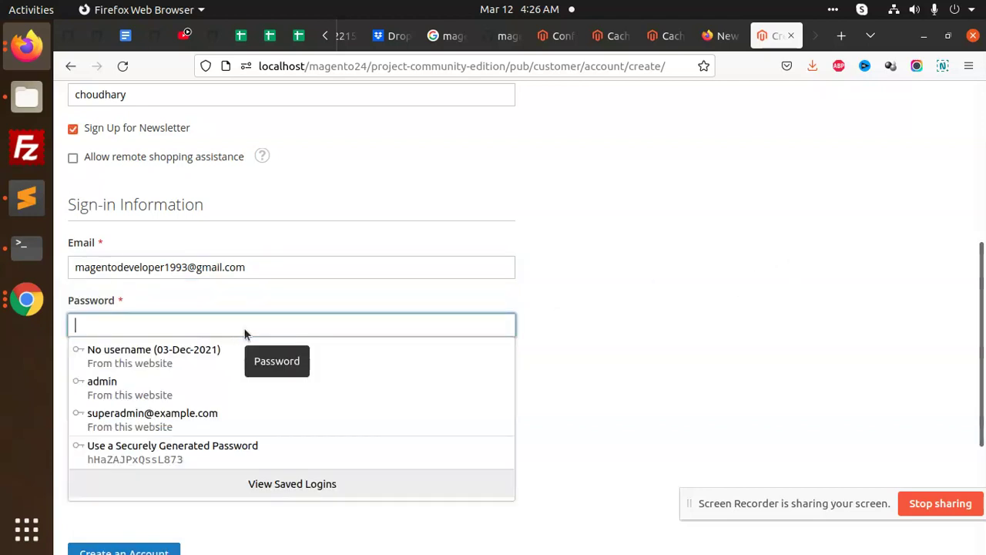
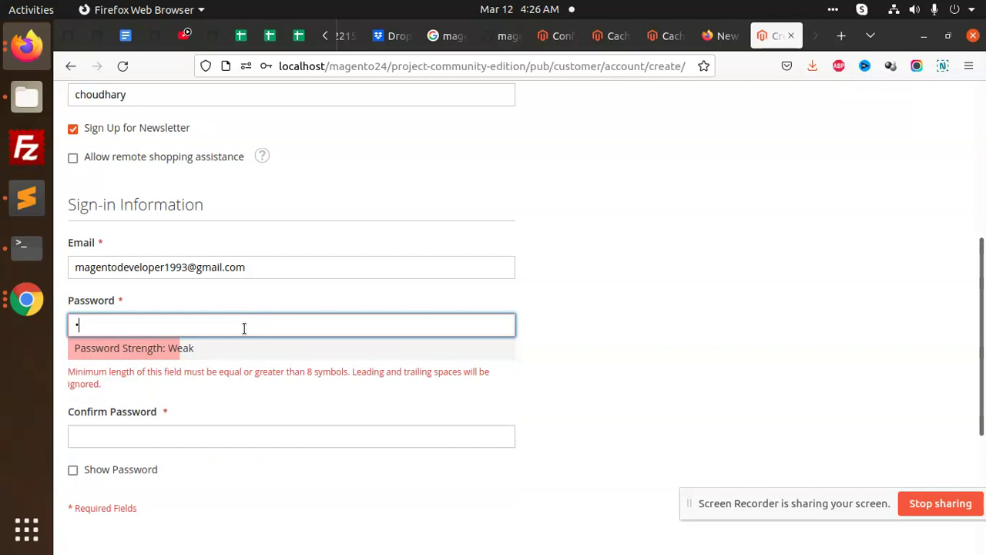
pyautogui.click(205, 398)
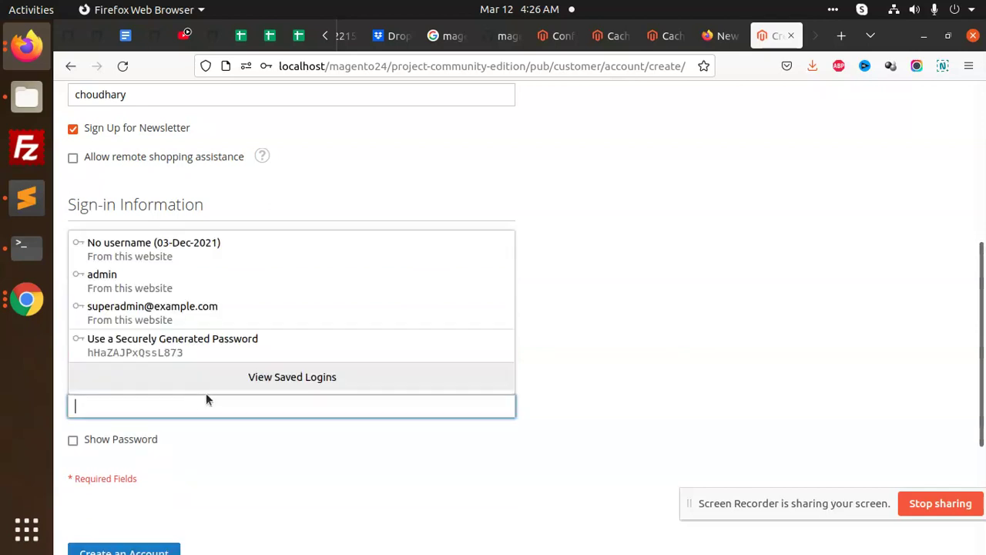
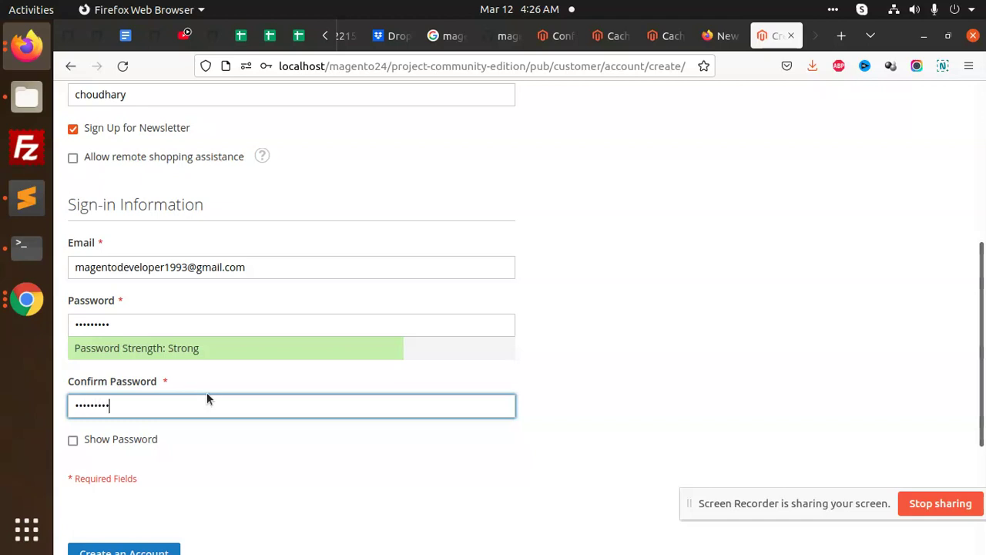
pyautogui.press('Return')
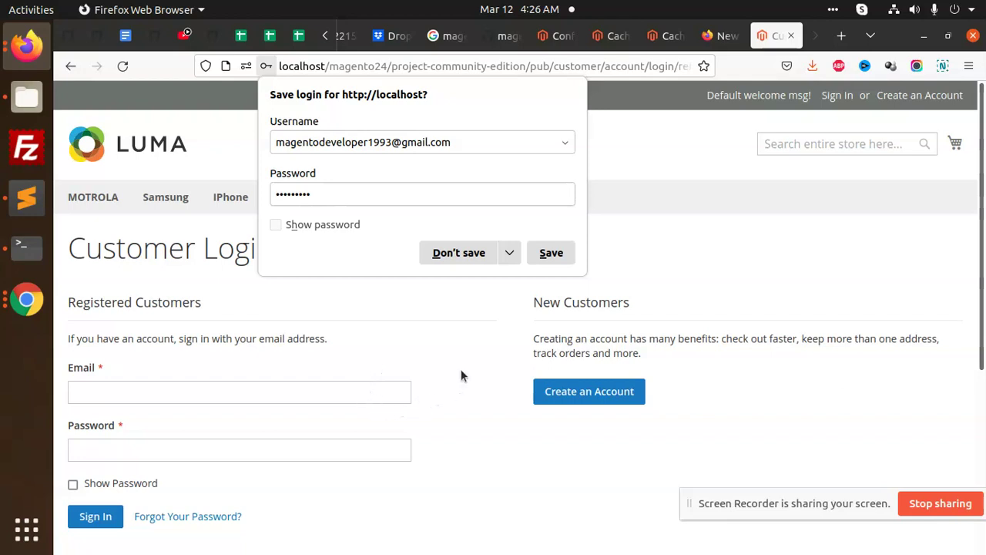
# Decline Firefox's offer to save the login on the Customer Login page.
pyautogui.click(460, 323)
pyautogui.scroll(-3, 439, 343)
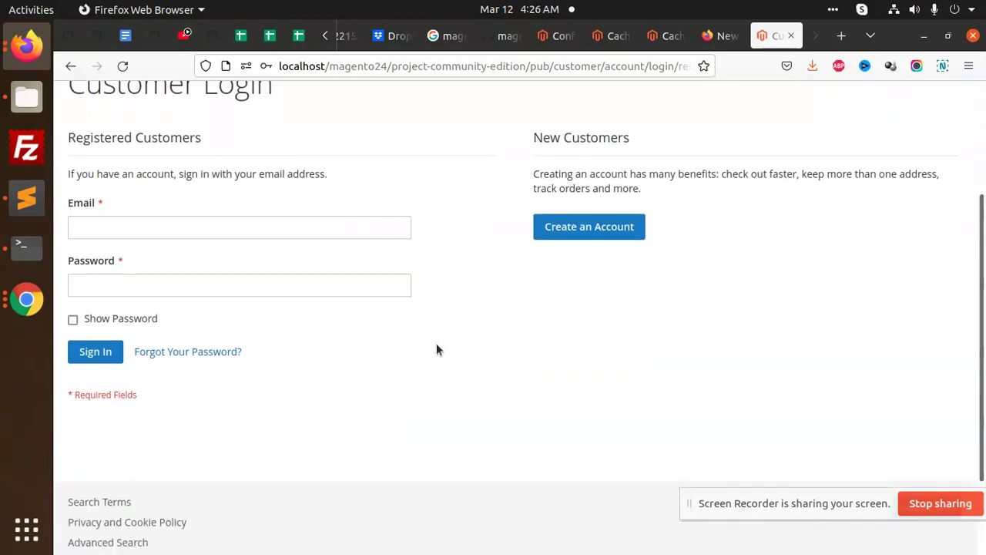
pyautogui.scroll(3, 429, 359)
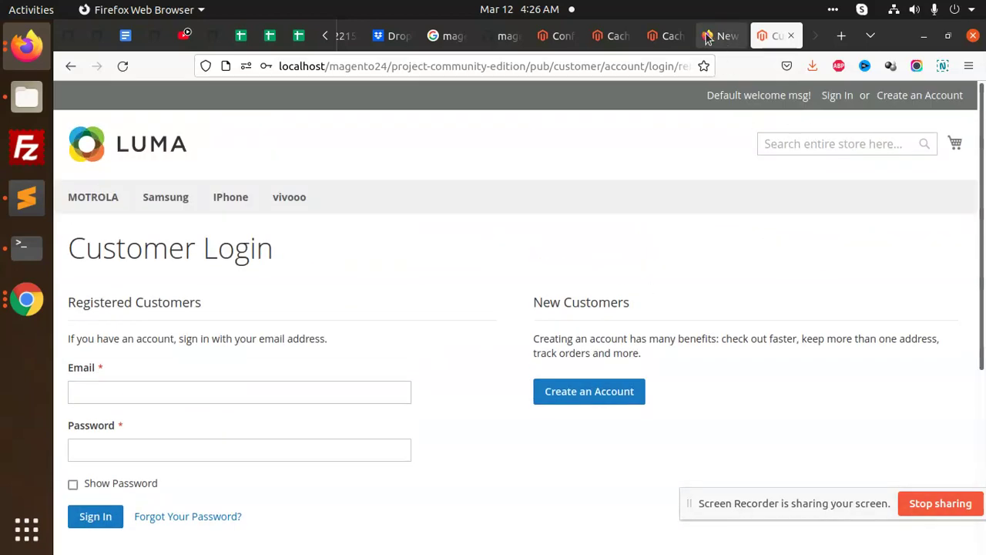
# Open All Customers in a new tab and find the new customer marked Confirmation Required.
pyautogui.click(566, 38)
pyautogui.scroll(-3, 92, 453)
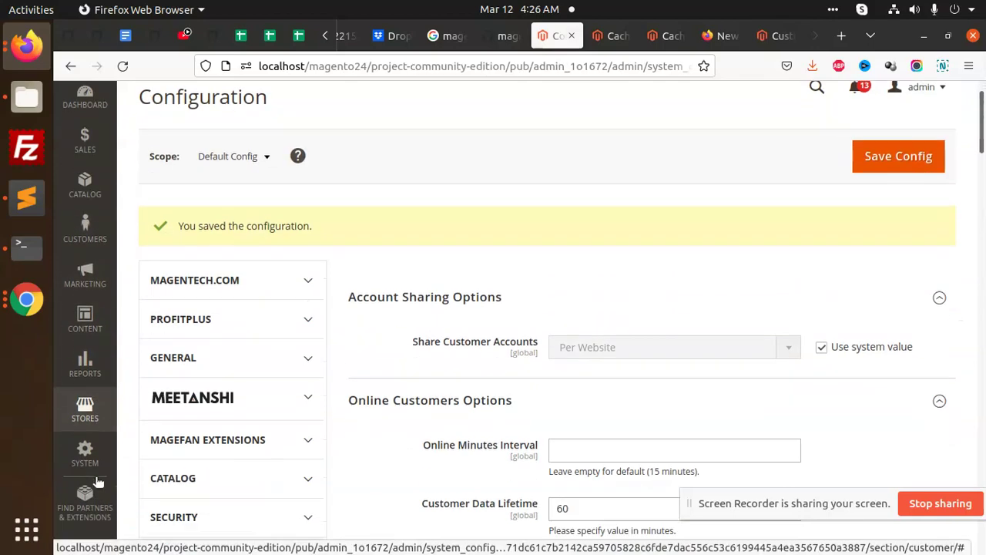
pyautogui.click(85, 160)
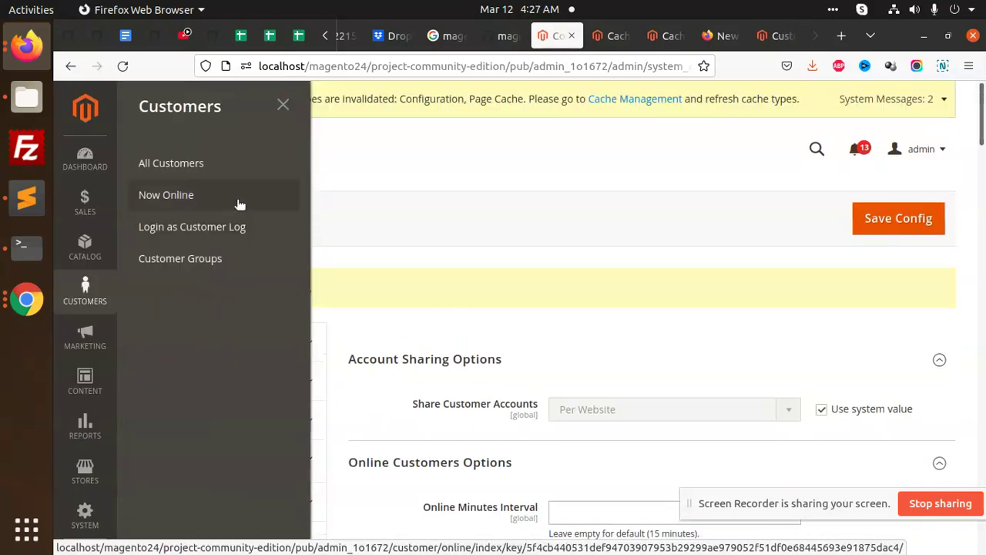
pyautogui.middleClick(222, 170)
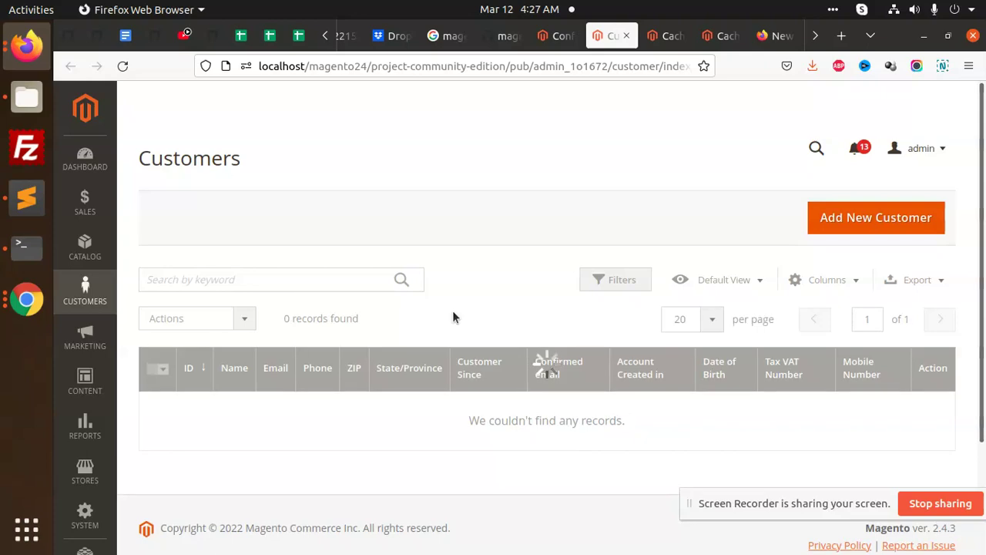
pyautogui.scroll(-10, 555, 319)
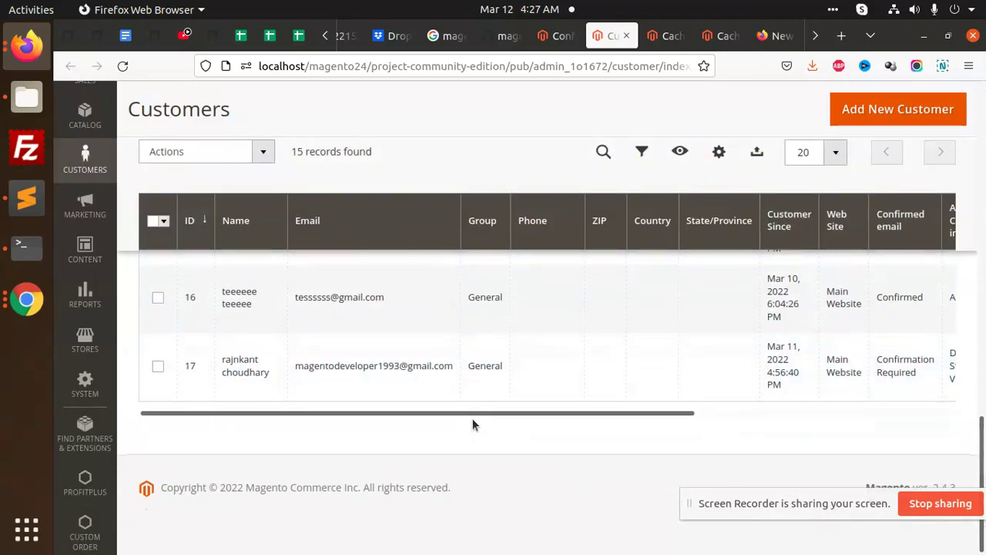
pyautogui.moveTo(584, 410); pyautogui.dragTo(808, 416)
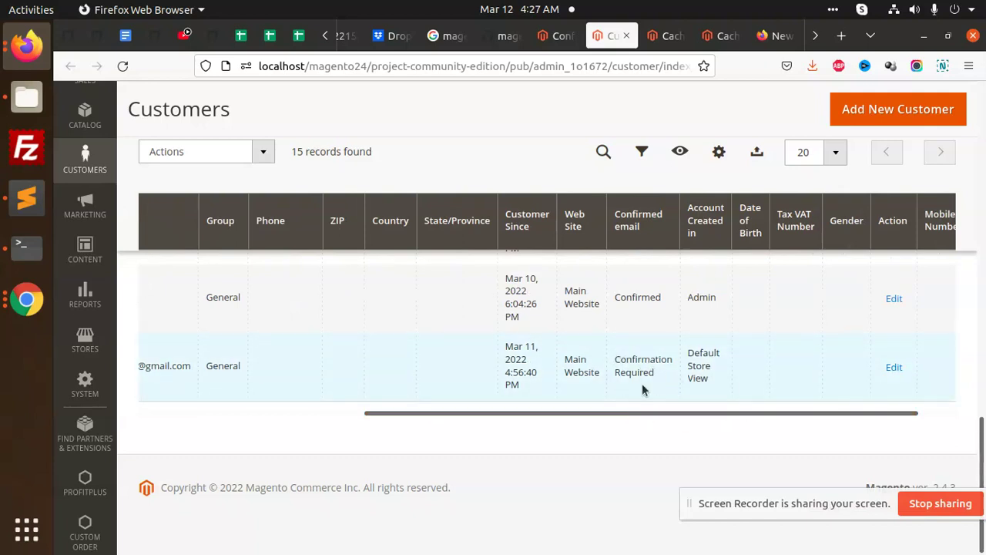
pyautogui.hotkey('ctrl', 't')
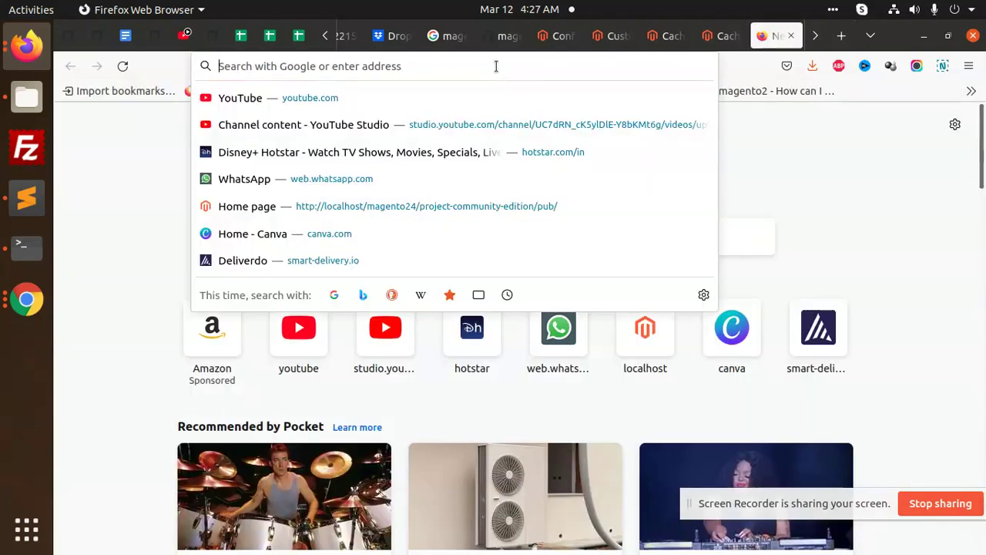
# Go to Gmail, open the store's account confirmation email and click Confirm Your Account.
pyautogui.write('gm')
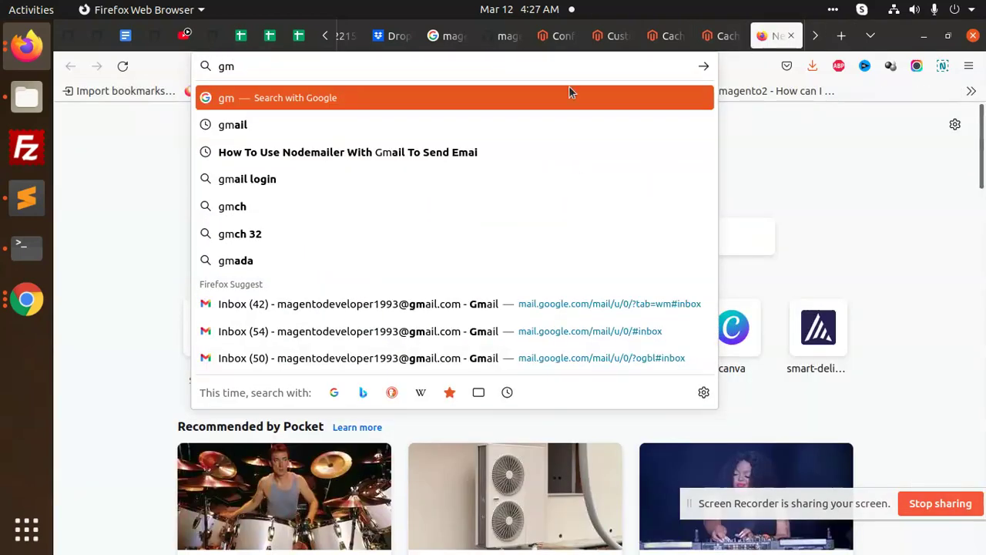
pyautogui.click(488, 126)
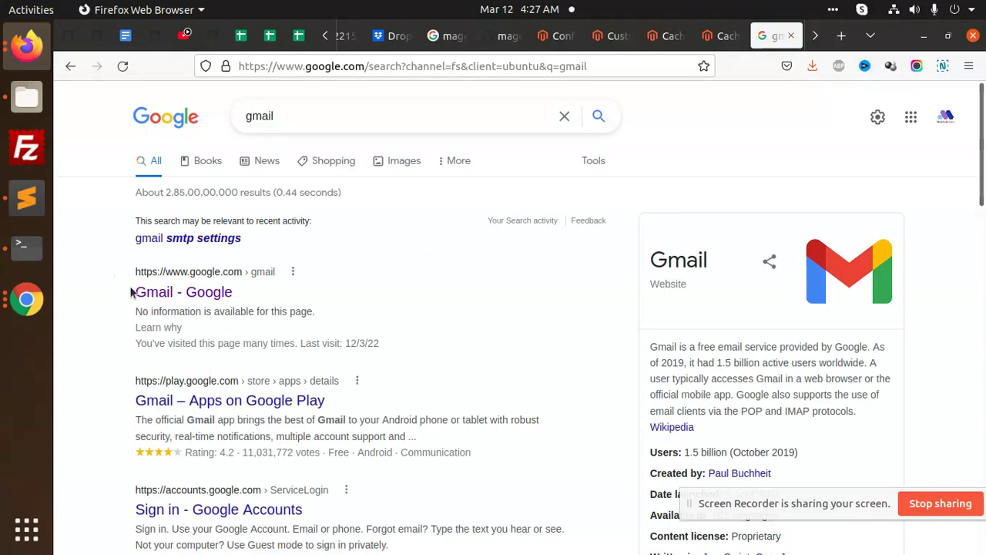
pyautogui.click(184, 292)
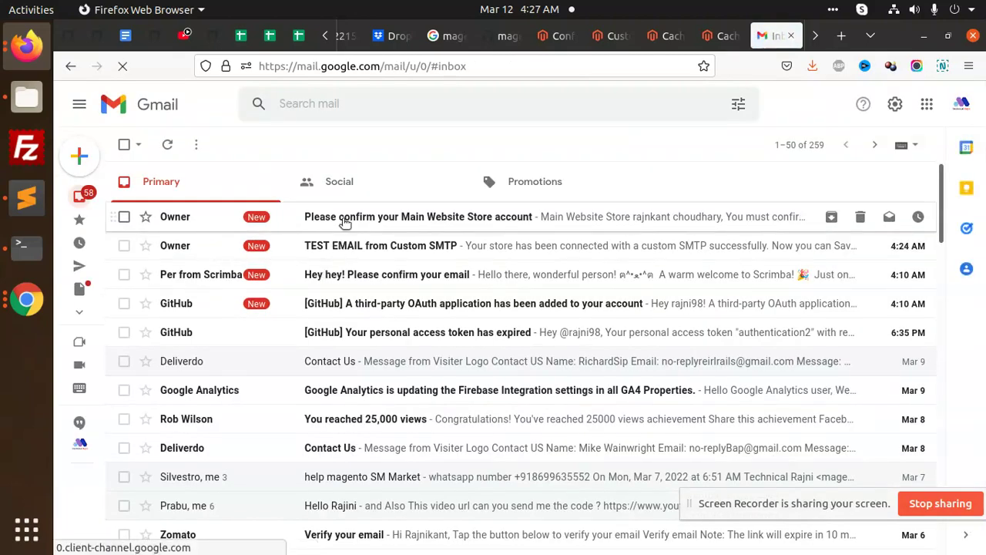
pyautogui.click(406, 216)
pyautogui.scroll(-2, 450, 295)
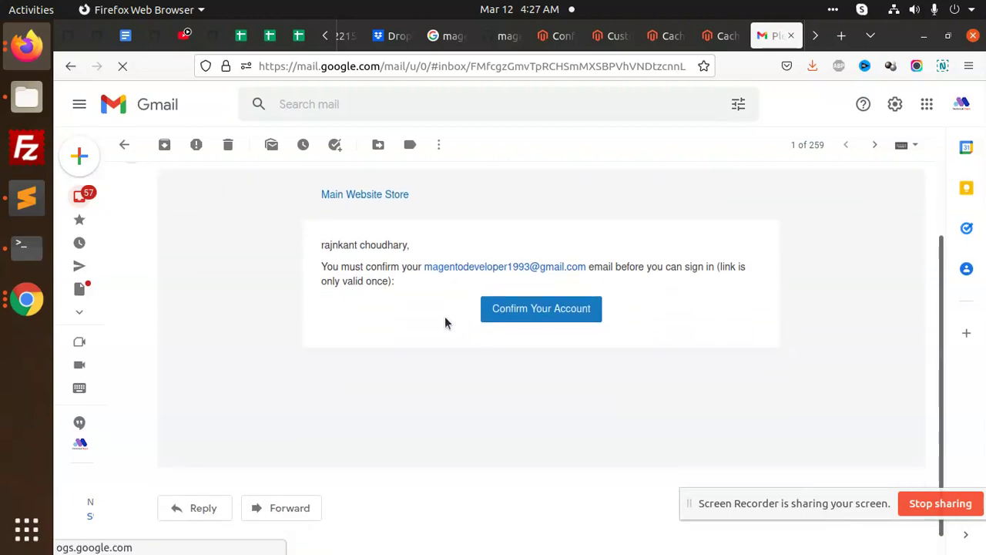
pyautogui.click(560, 309)
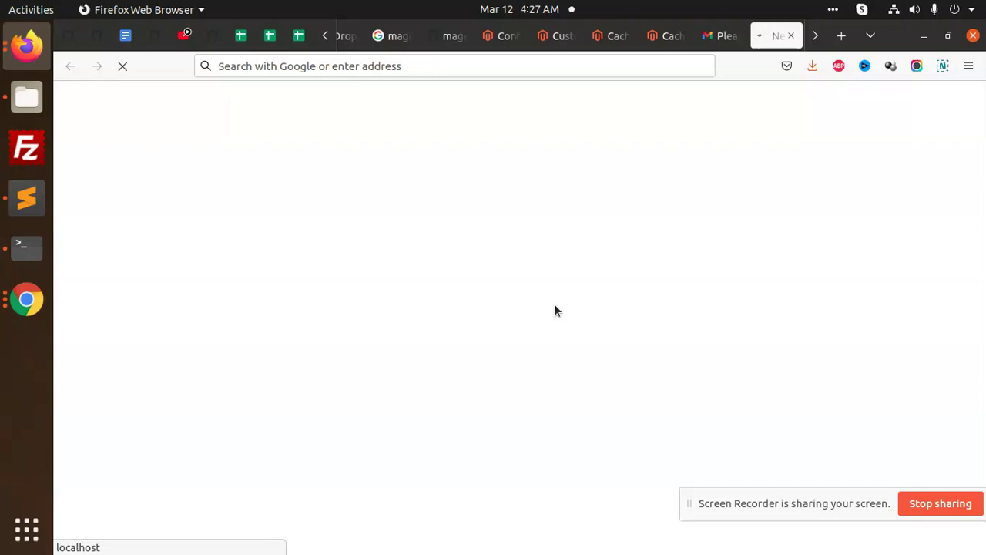
# Check the signed-in customer's My Account page, then return to the admin customer grid.
pyautogui.scroll(-5, 250, 320)
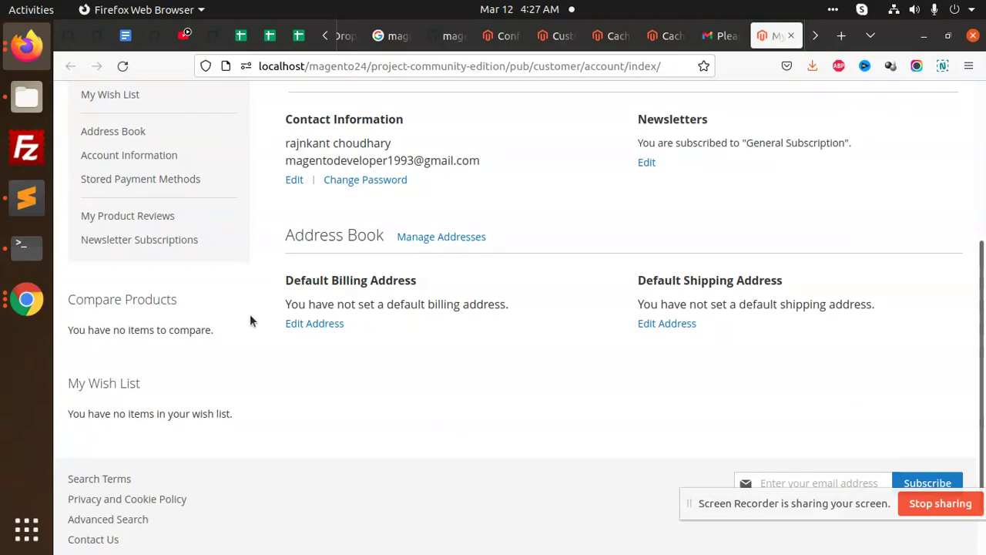
pyautogui.scroll(3, 551, 265)
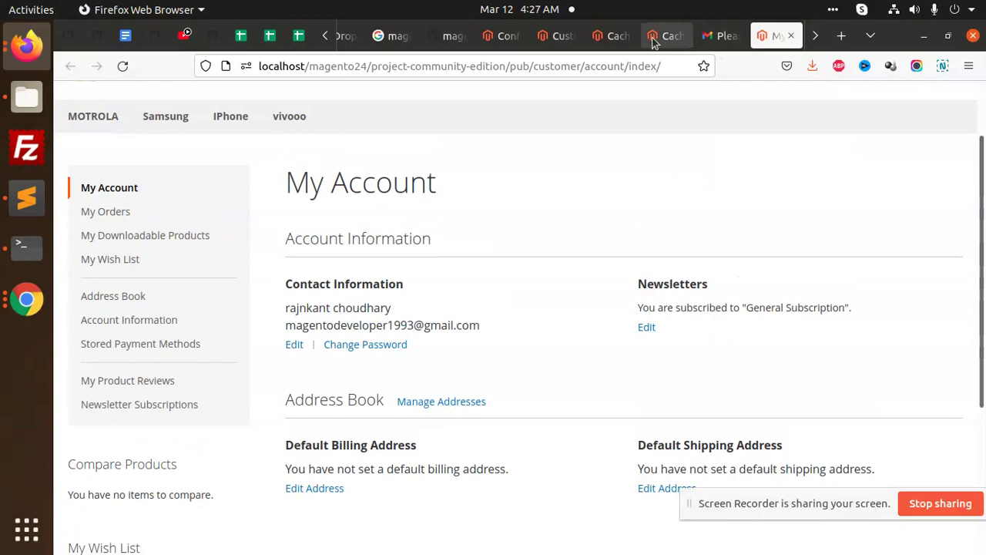
pyautogui.click(612, 36)
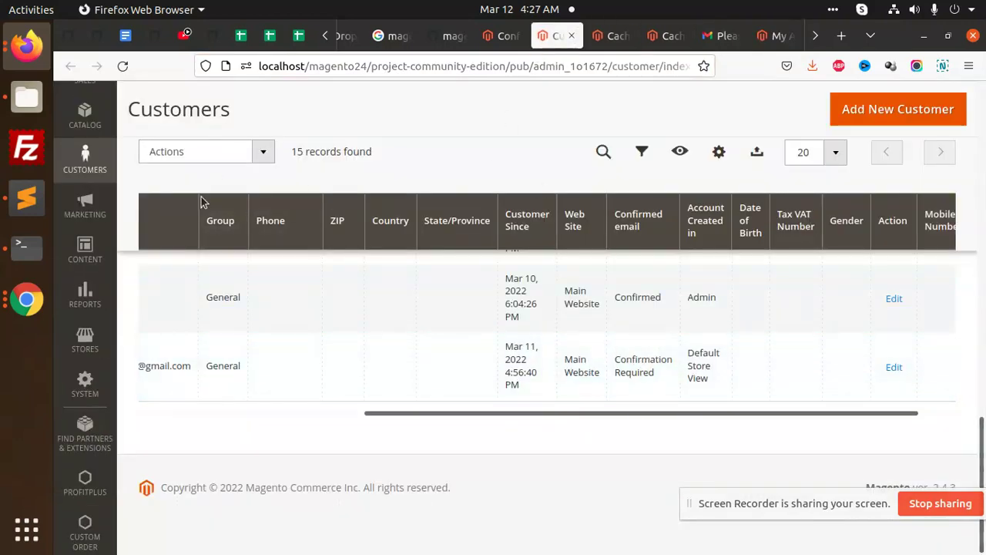
# Reload the customer grid and scroll to the last row's Confirmed email column.
pyautogui.click(123, 65)
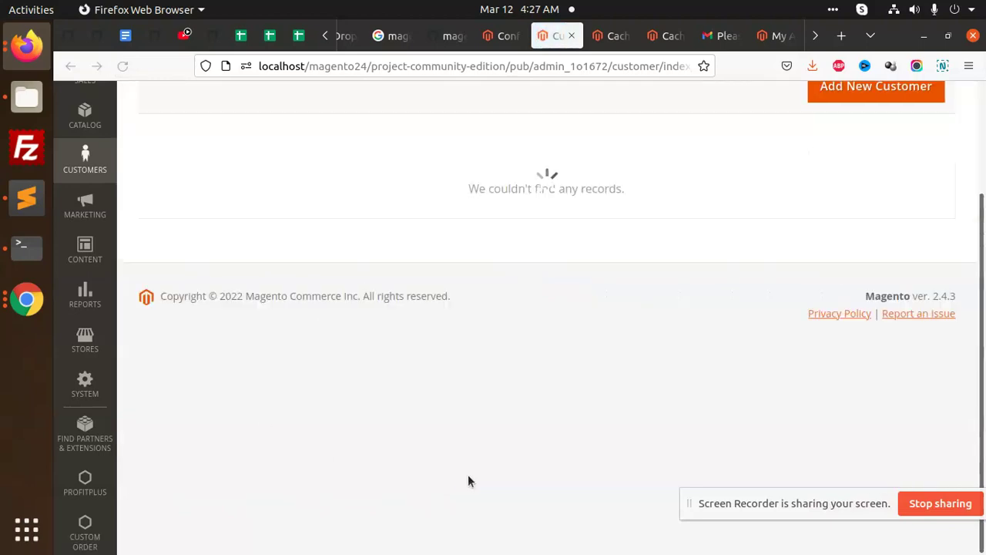
pyautogui.scroll(-4, 549, 439)
pyautogui.scroll(-5, 548, 444)
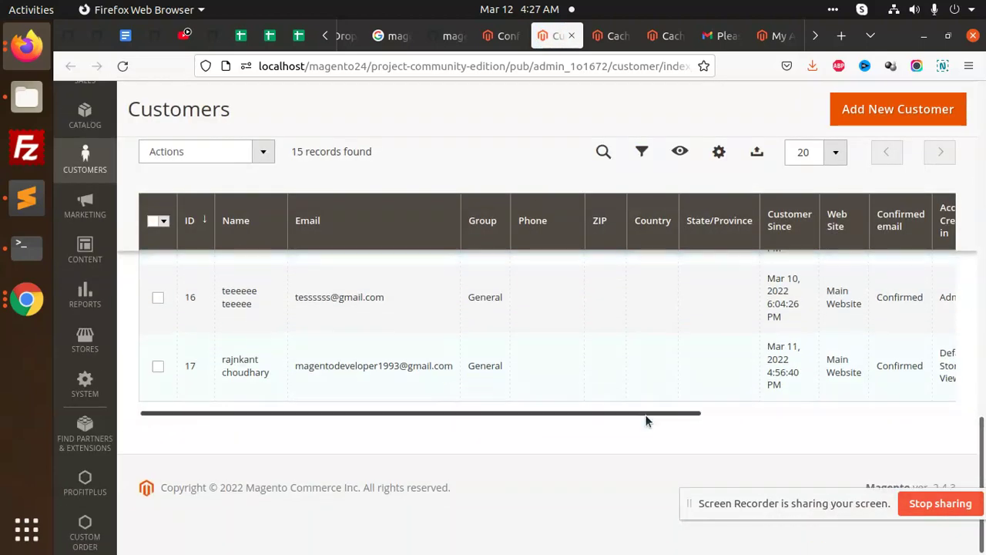
pyautogui.moveTo(688, 414); pyautogui.dragTo(918, 425)
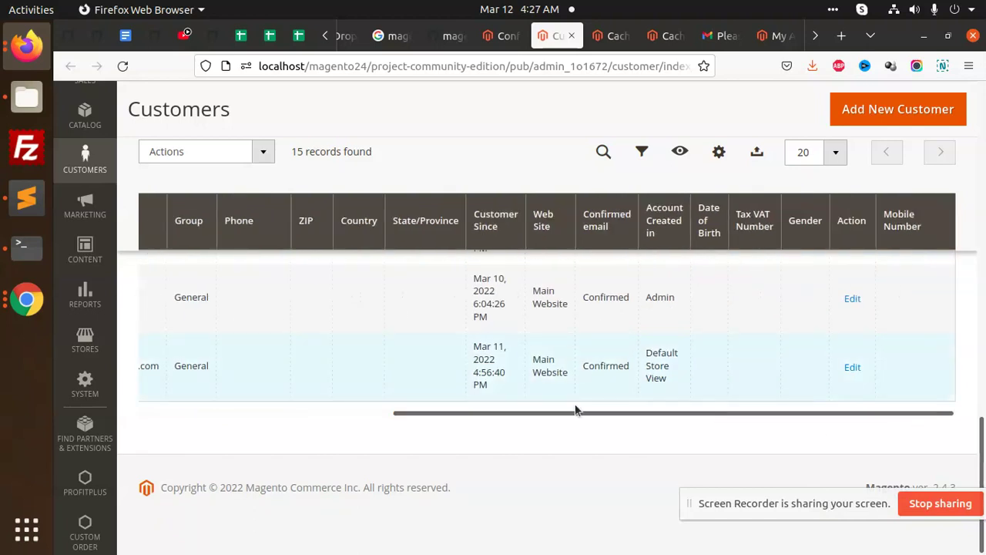